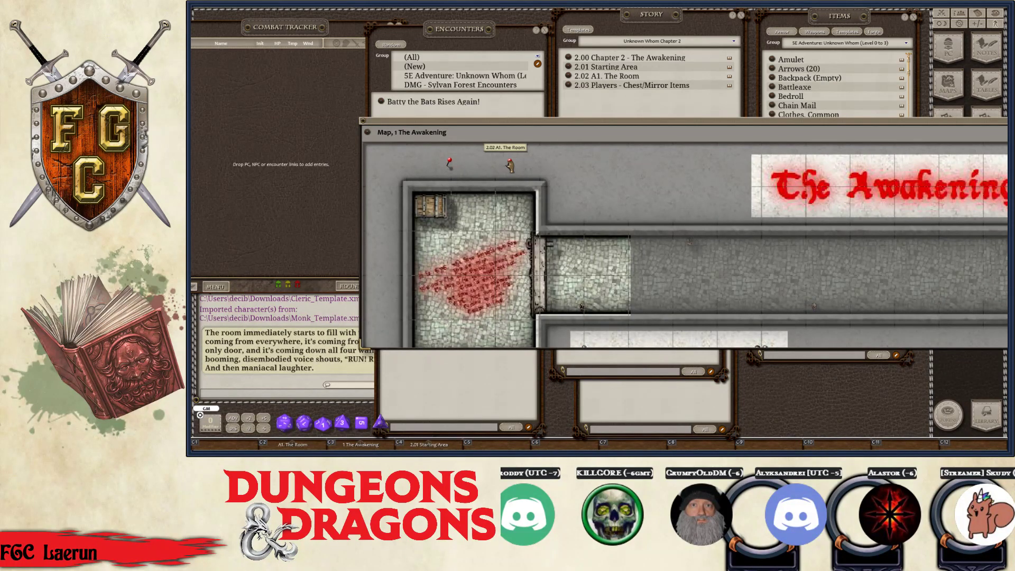
ctrl+right_click(509, 164)
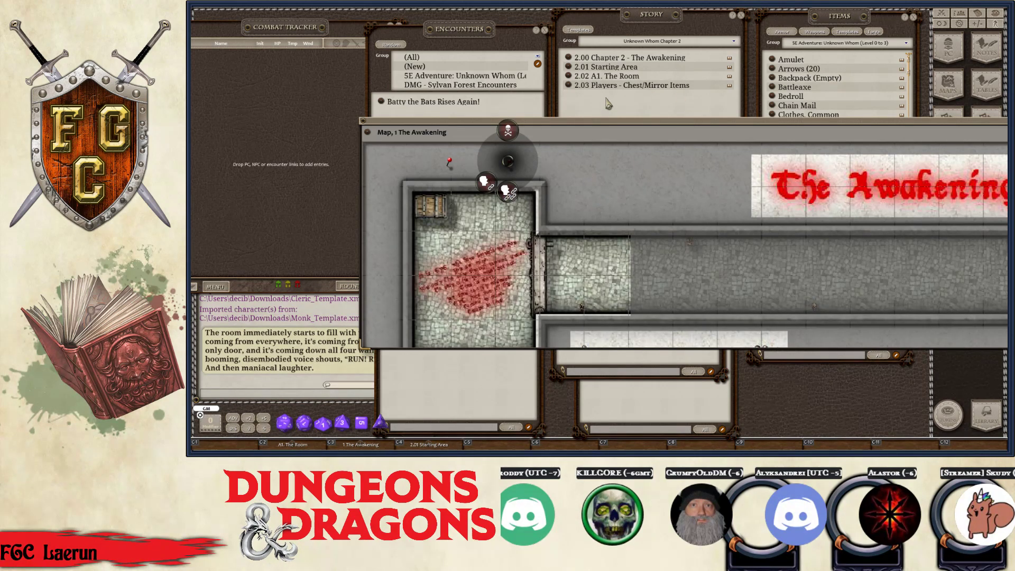
click(704, 122)
key(ctrl)
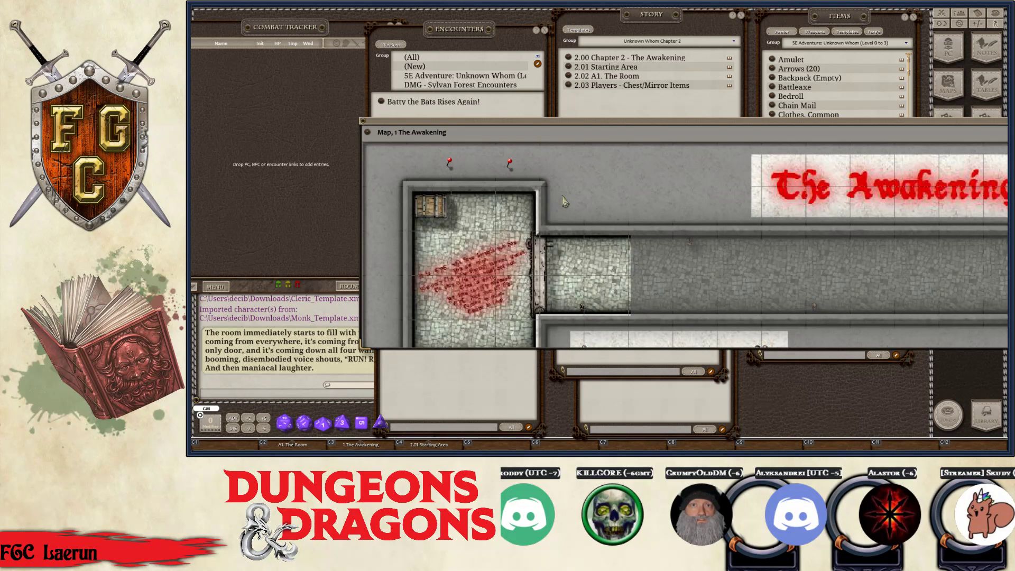
right_click(569, 159)
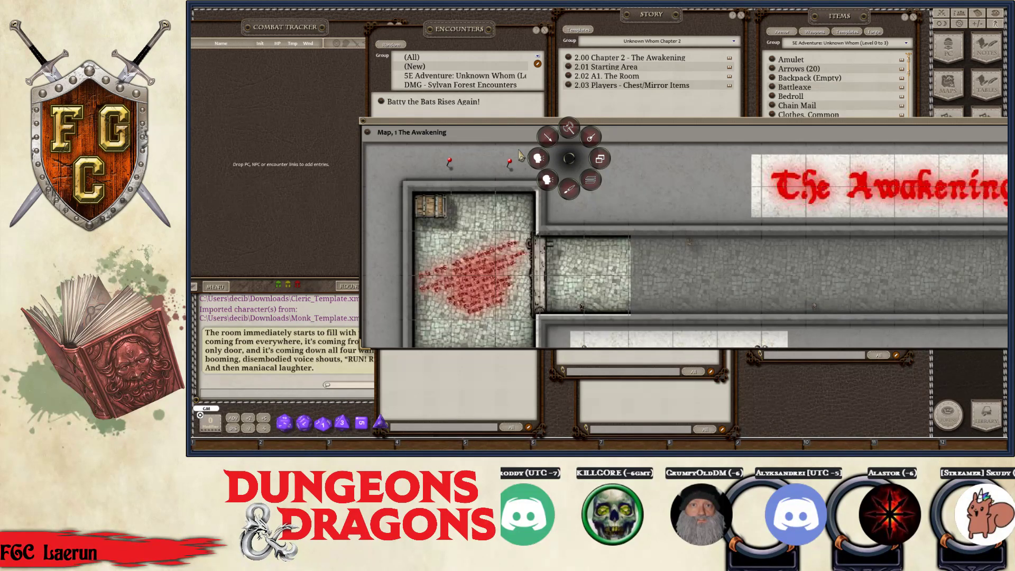
key(ctrl)
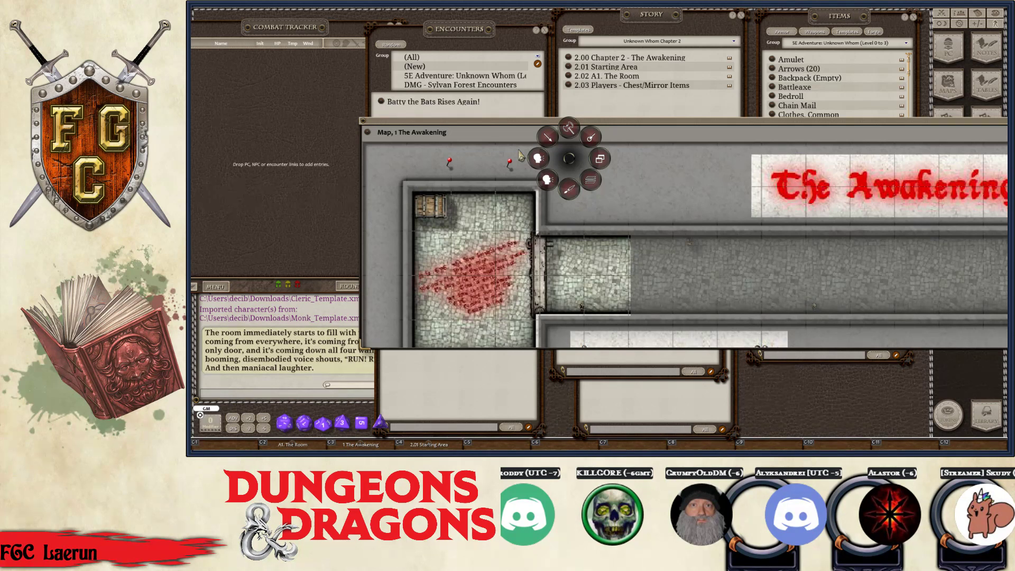
key(ctrl)
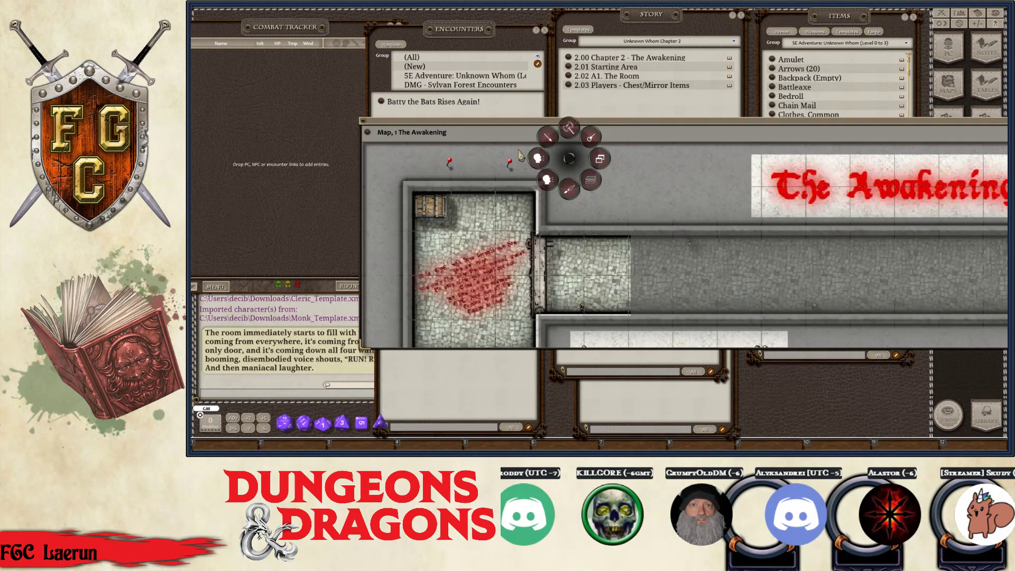
key(ctrl)
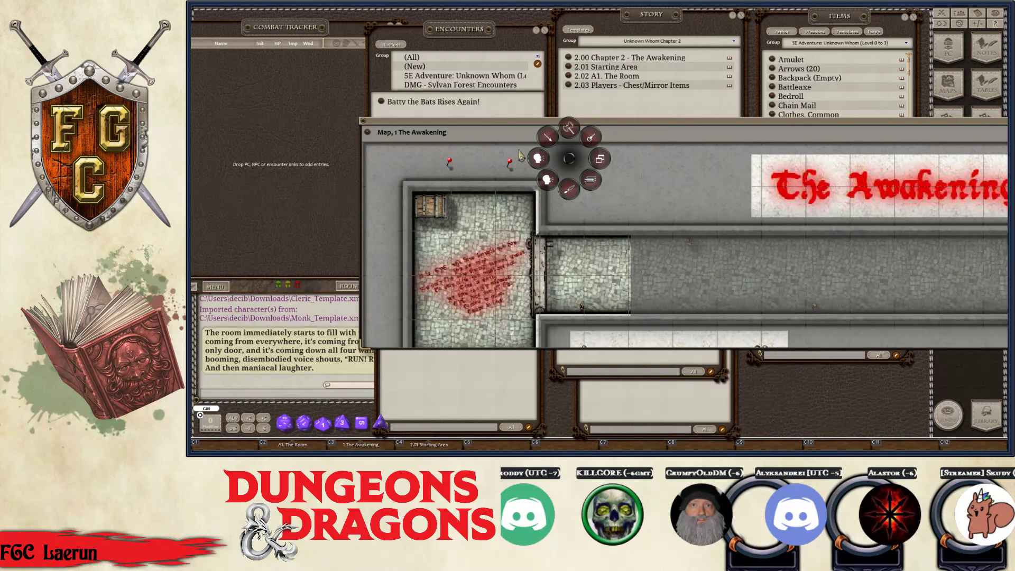
key(ctrl)
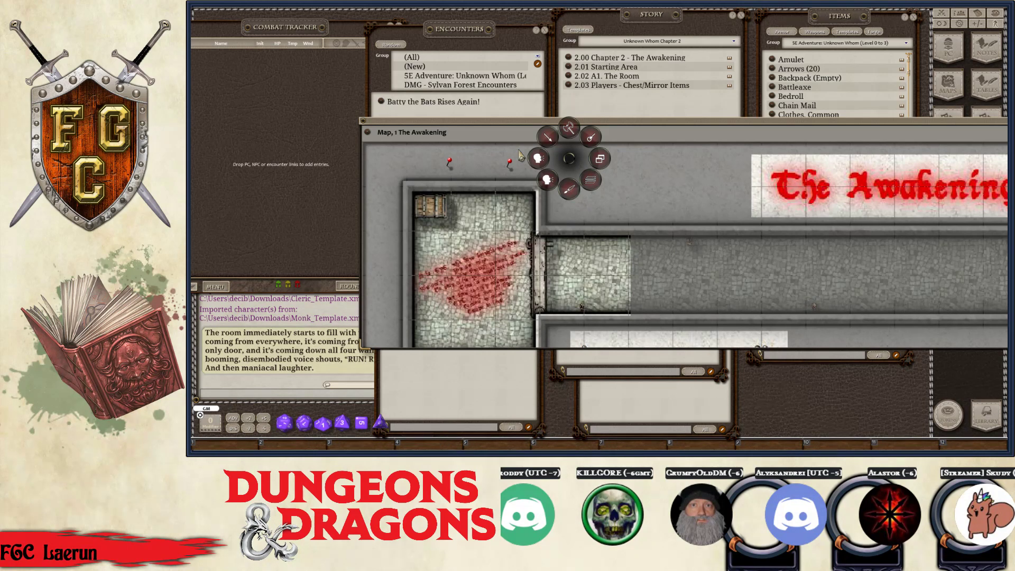
key(ctrl)
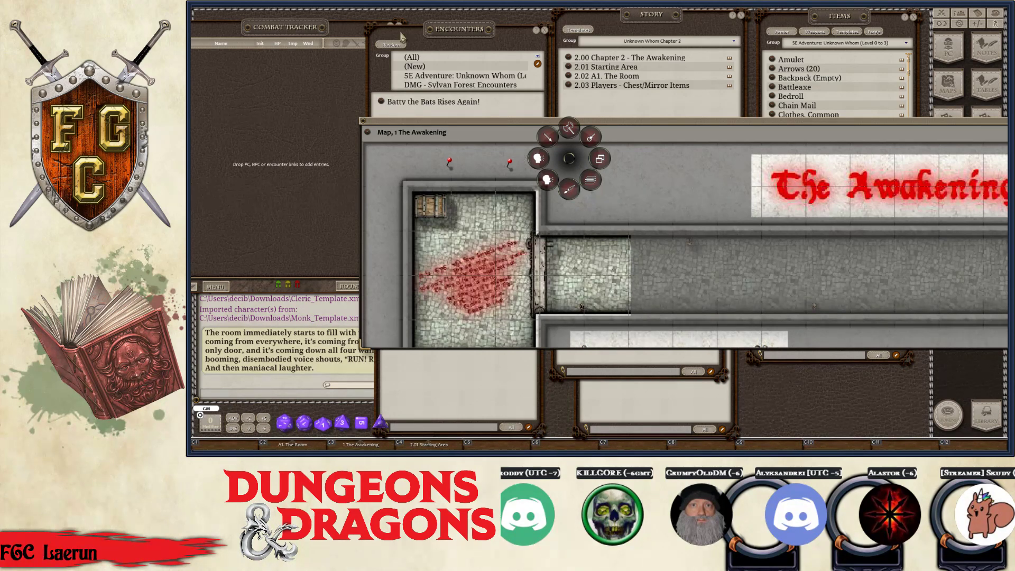
click(683, 151)
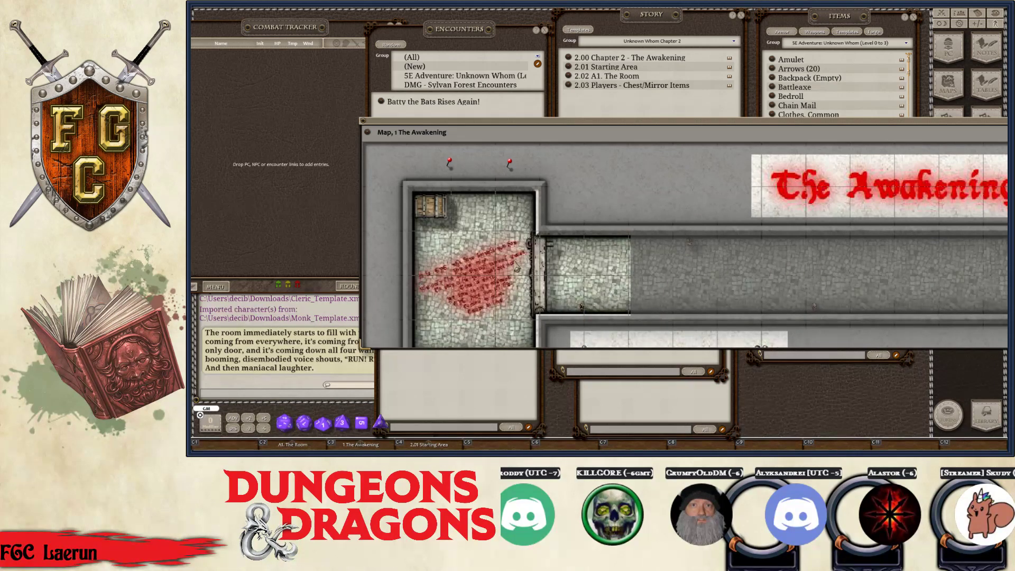
Share the map "Map, 1 The Awakening" with the players
right_click(366, 136)
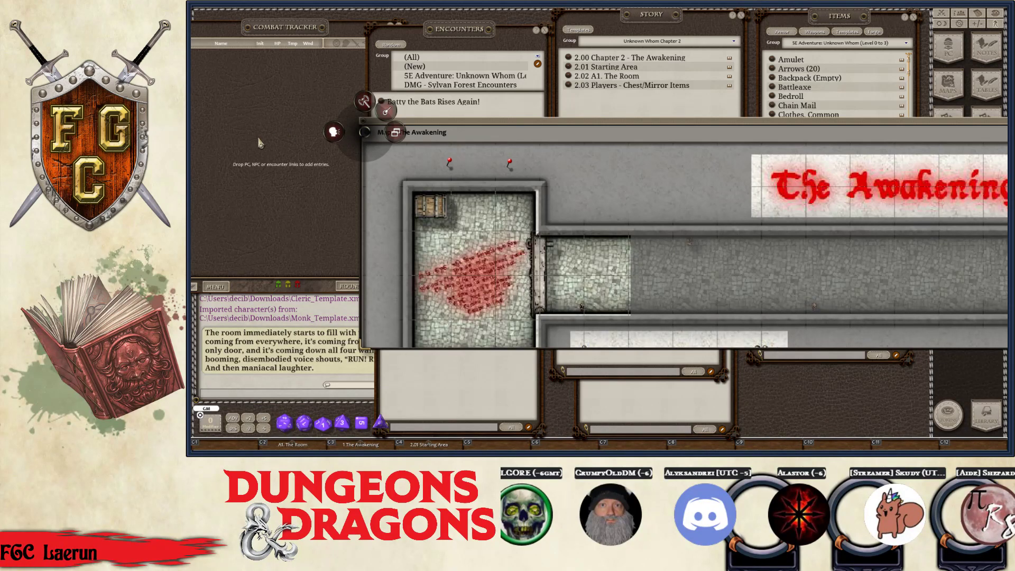
click(333, 137)
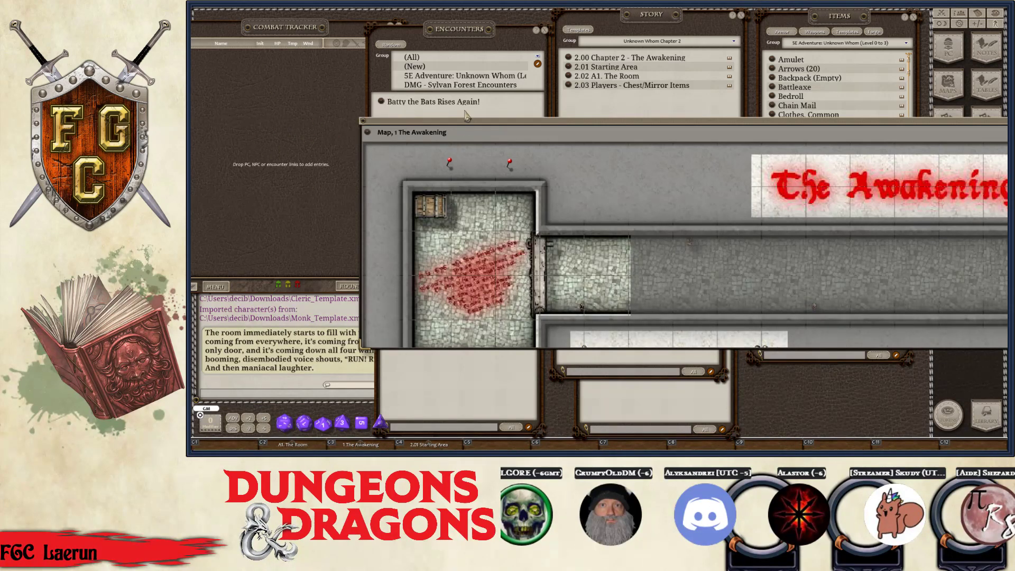
Move the "Map, 1 The Awakening" window until its far edge is in view, and close it
drag(642, 126, 506, 113)
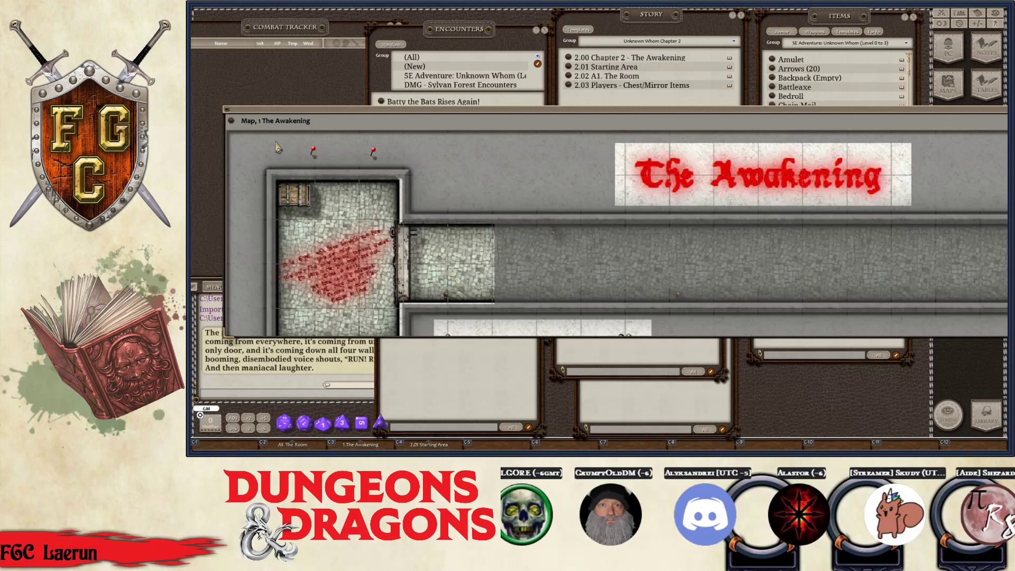
key(ctrl)
drag(909, 112, 835, 60)
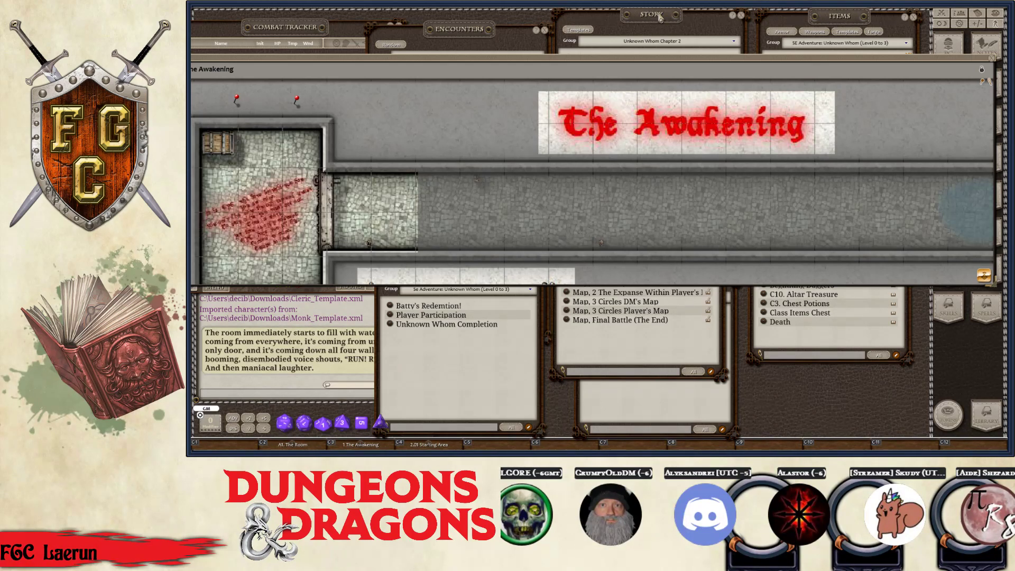
drag(626, 66, 739, 112)
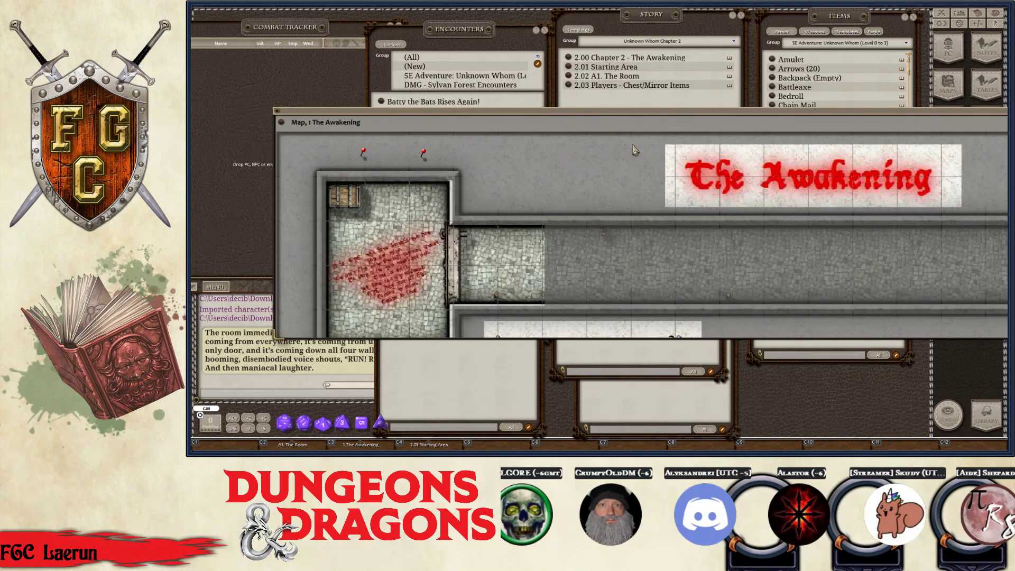
key(ctrl)
drag(506, 116, 427, 196)
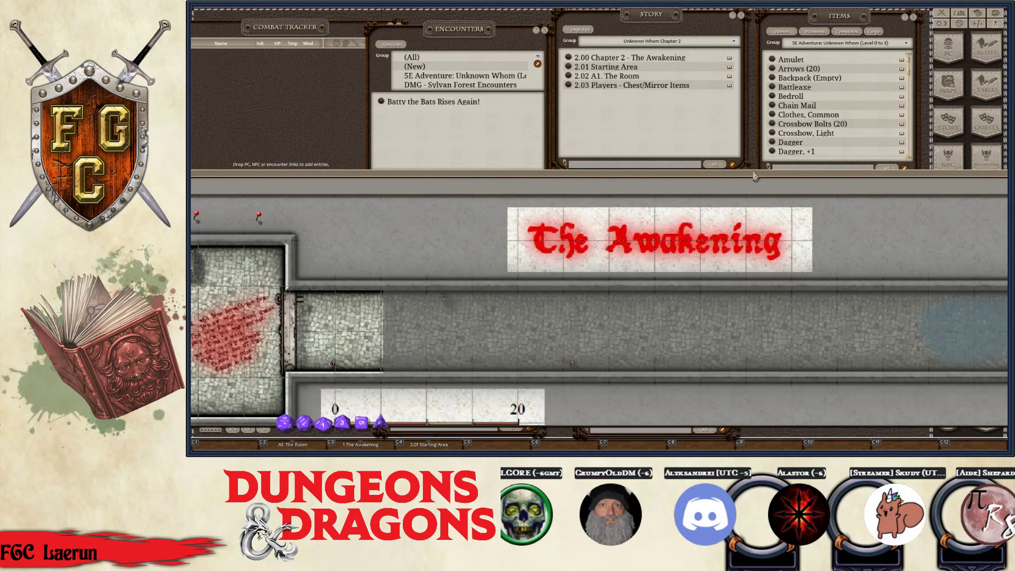
drag(786, 177, 711, 186)
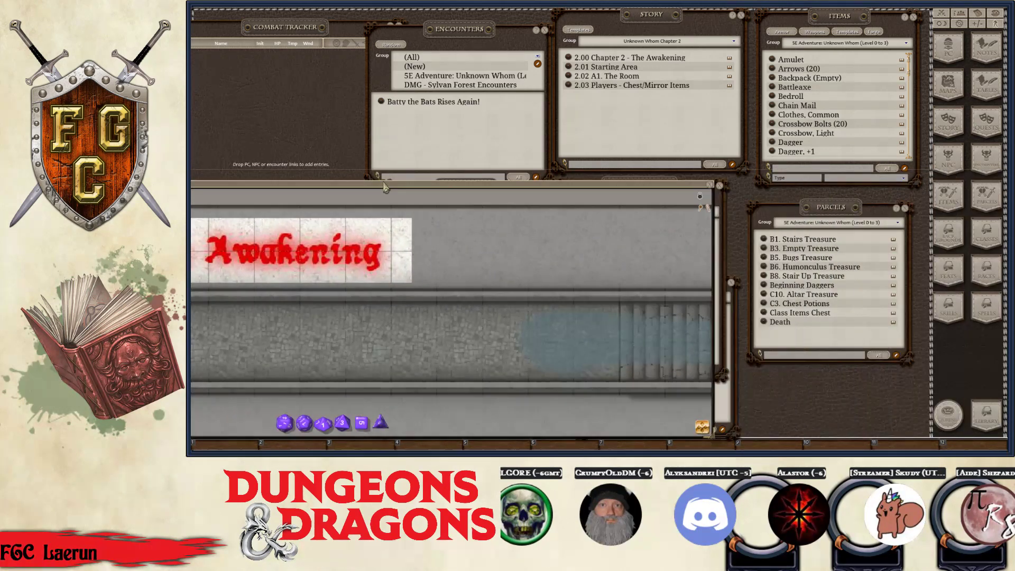
click(719, 186)
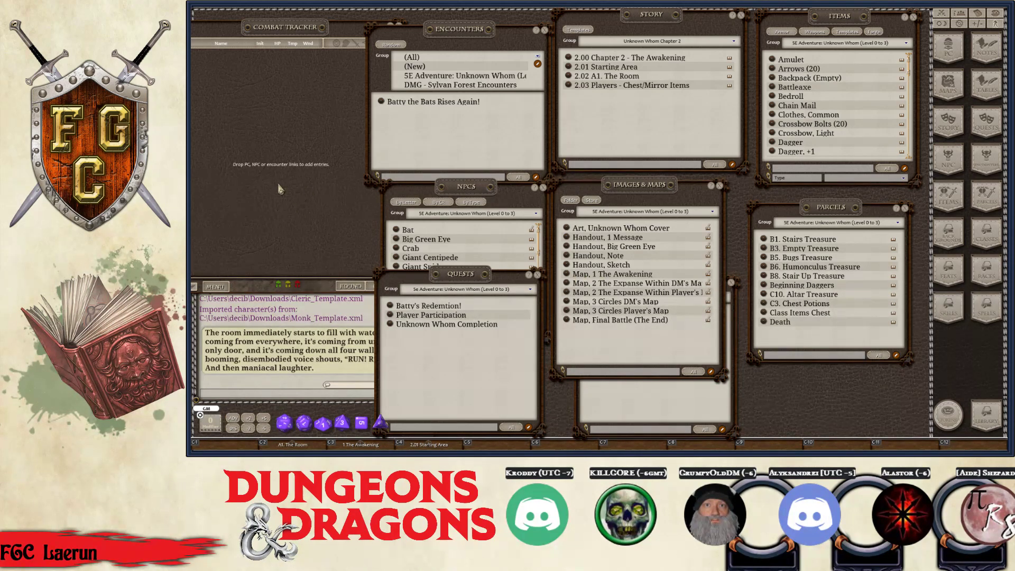
key(ctrl)
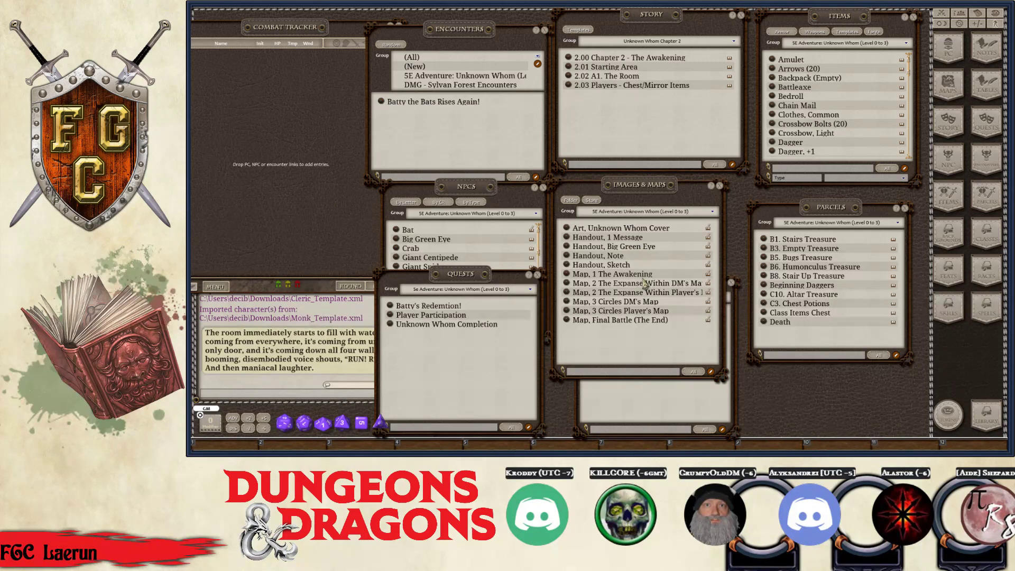
key(ctrl)
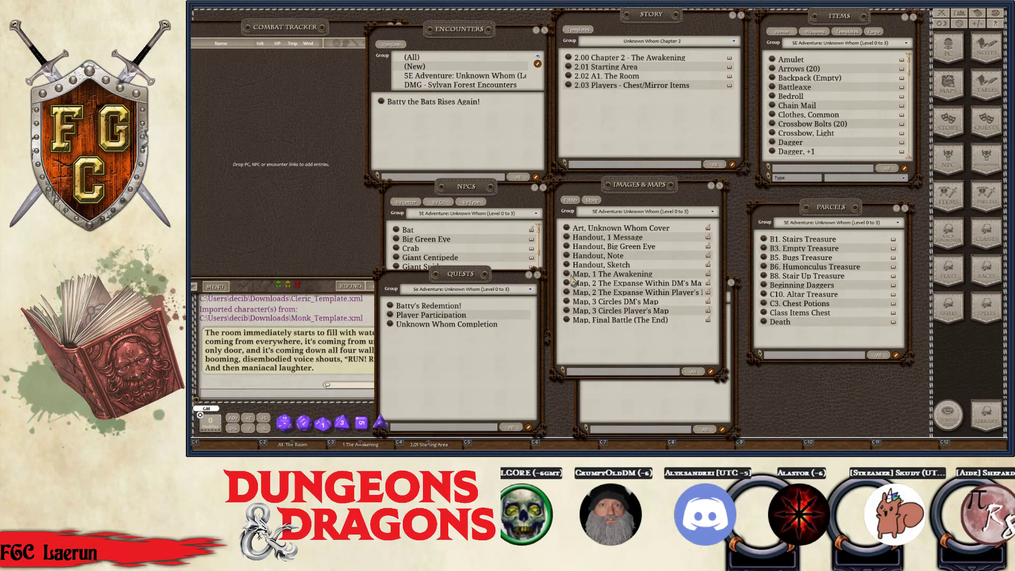
key(ctrl)
key(ctrl)
key(ctrl)
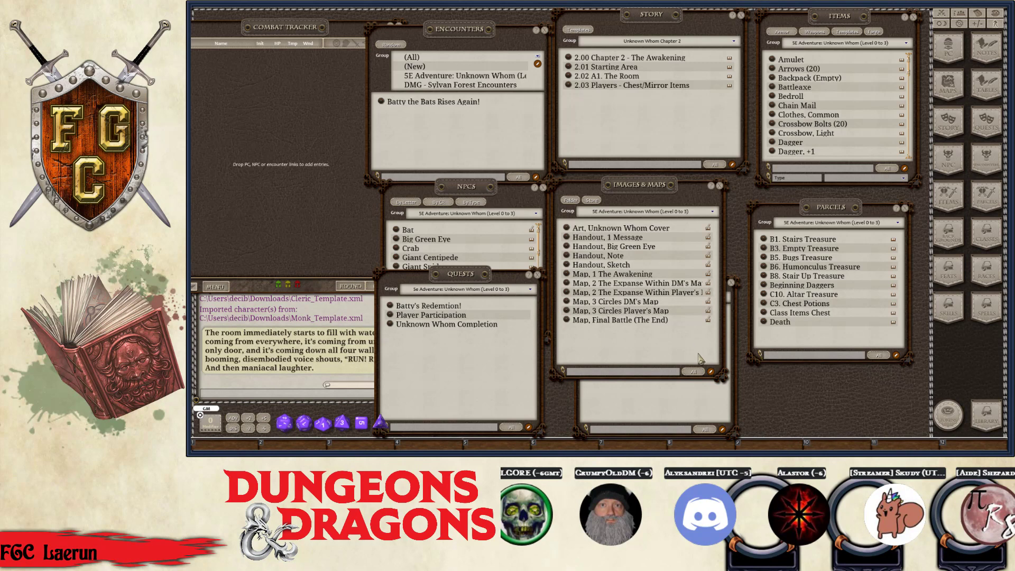
Place the Tables list in front of the Images & Maps list and bring the Quests list in front of the NPCs list
click(704, 390)
drag(659, 286, 638, 258)
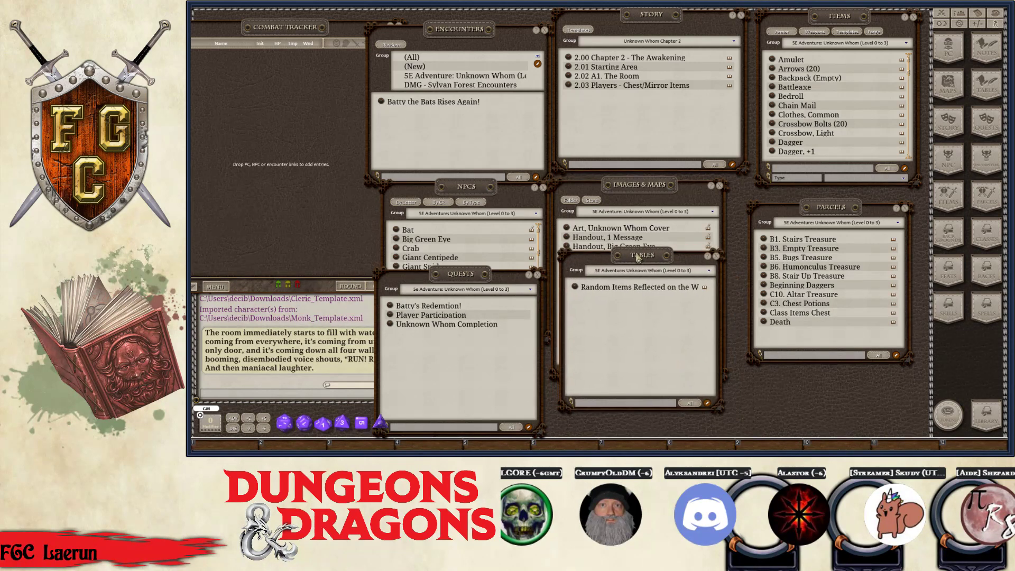
key(ctrl)
ctrl+click(467, 42)
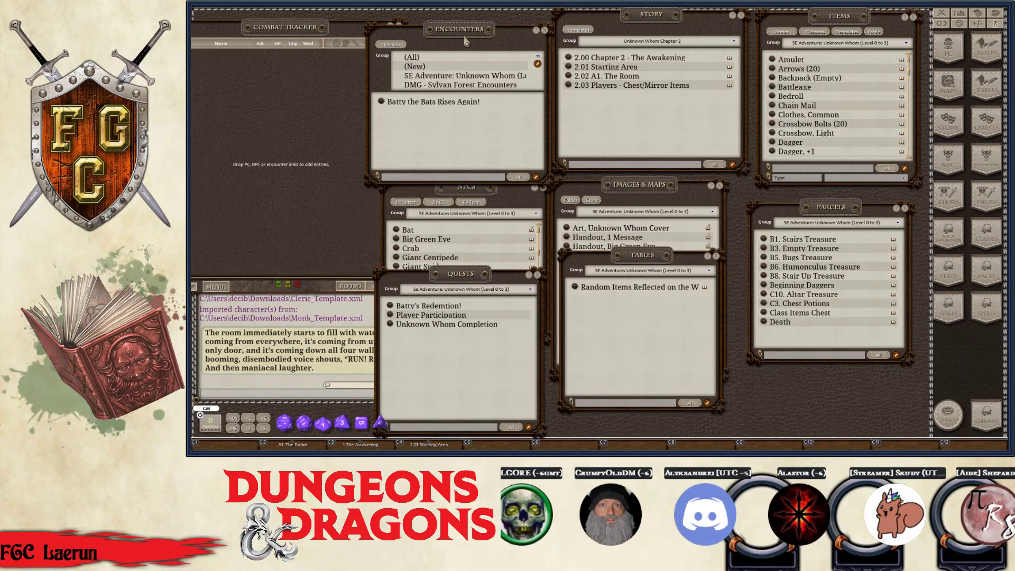
click(497, 208)
key(ctrl)
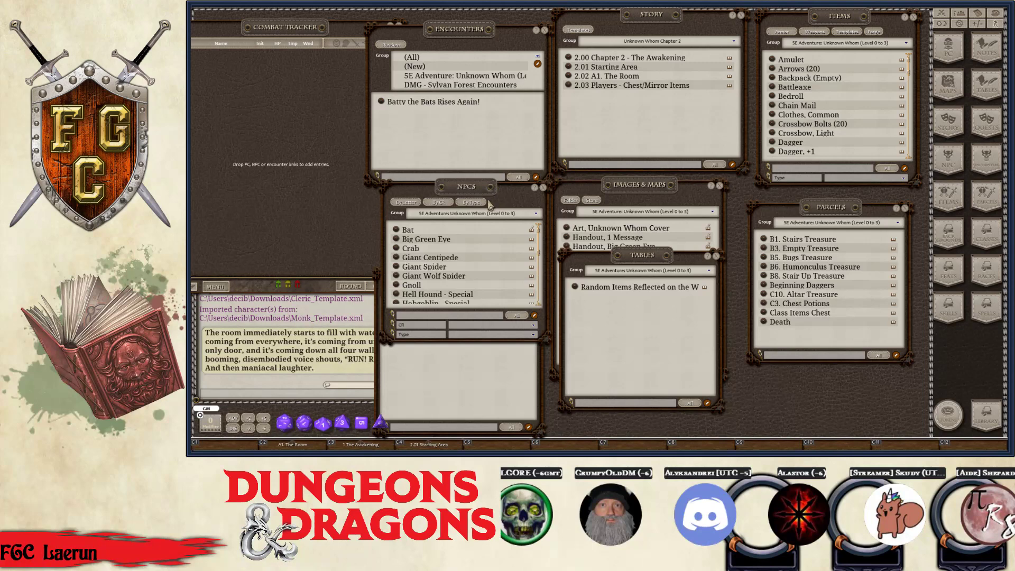
click(479, 378)
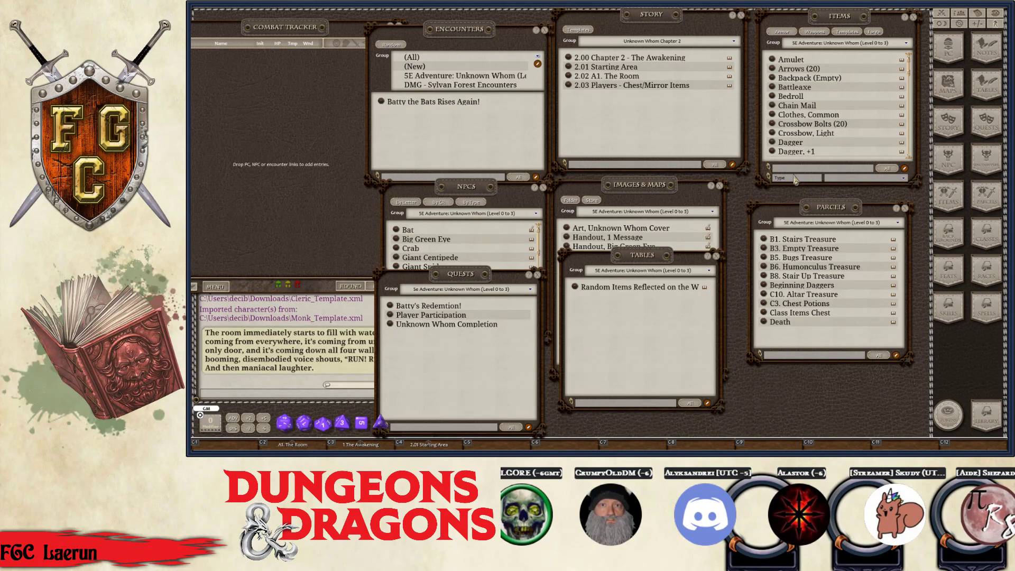
Filter the Items list of the Unknown Whom adventure by "pouch"
key(ctrl)
text(pouch)
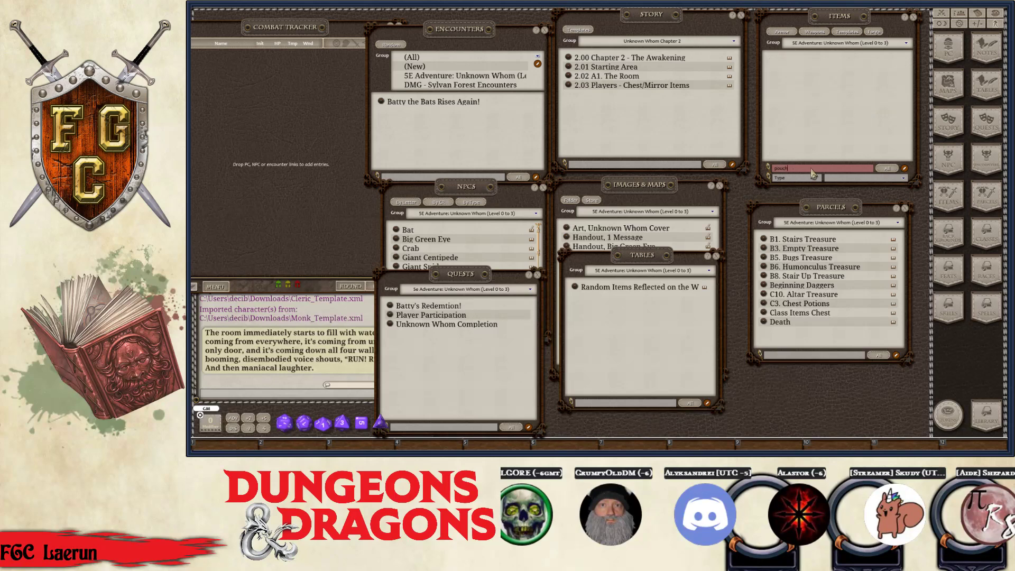
key(ctrl)
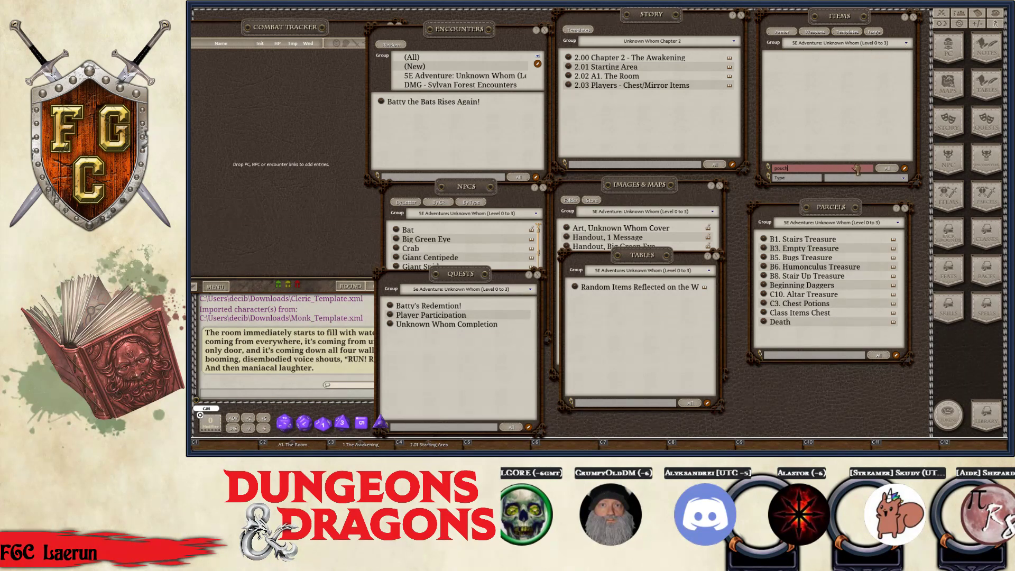
Try the "pouch" search in the DD Dungeon Masters Guide item group
click(905, 44)
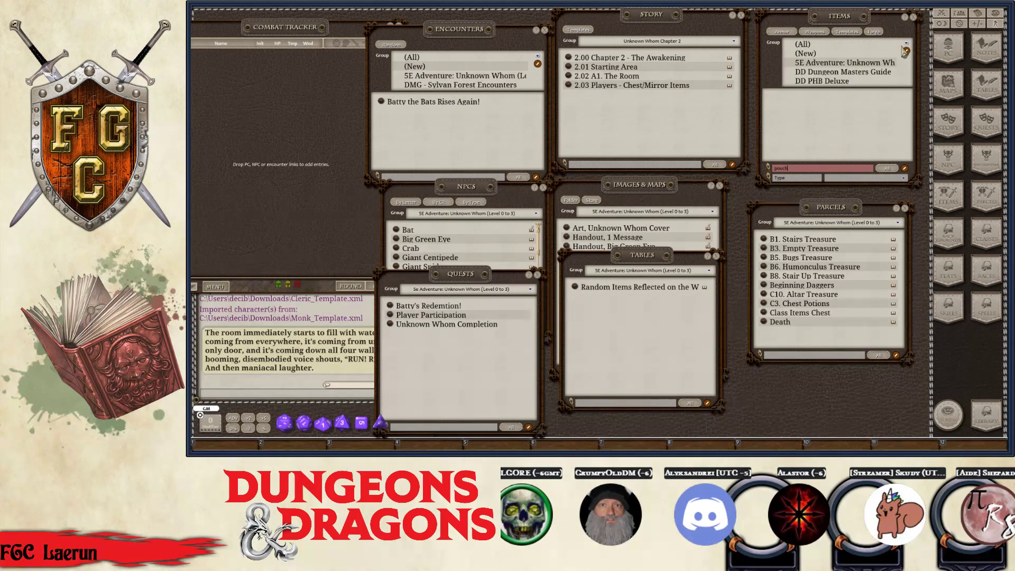
click(867, 74)
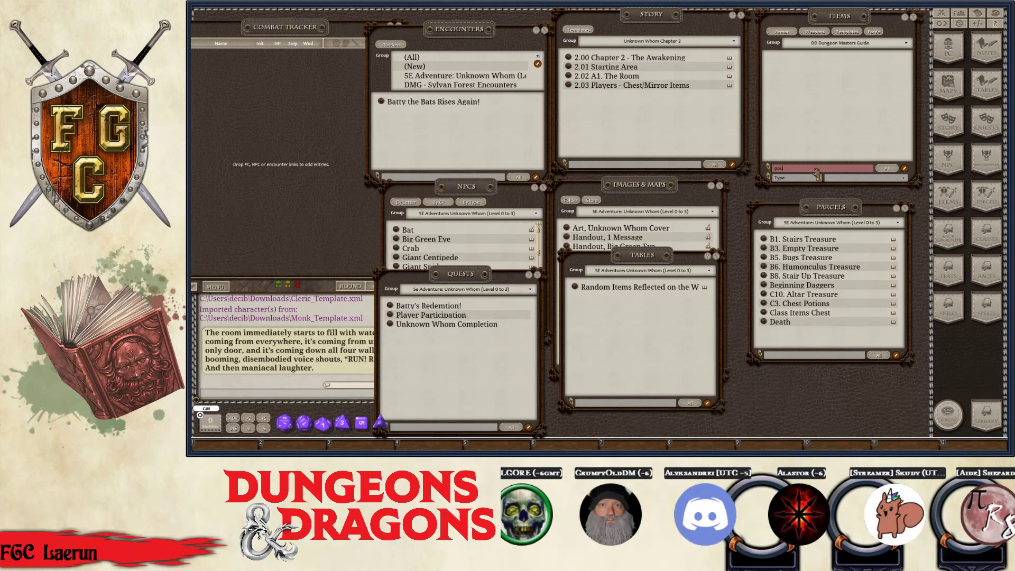
key(BackSpace)
key(BackSpace)
key(BackSpace)
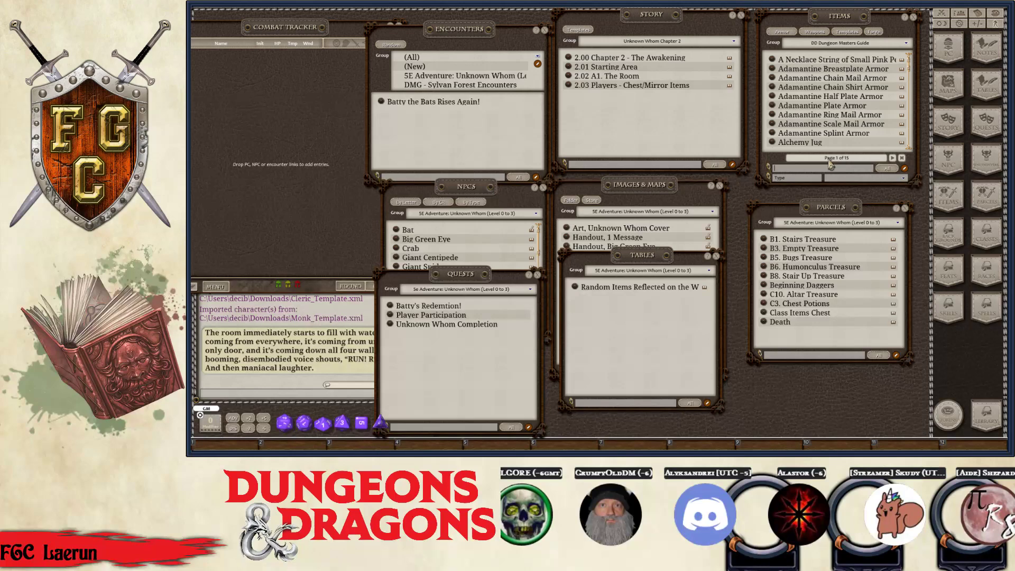
text(pouch)
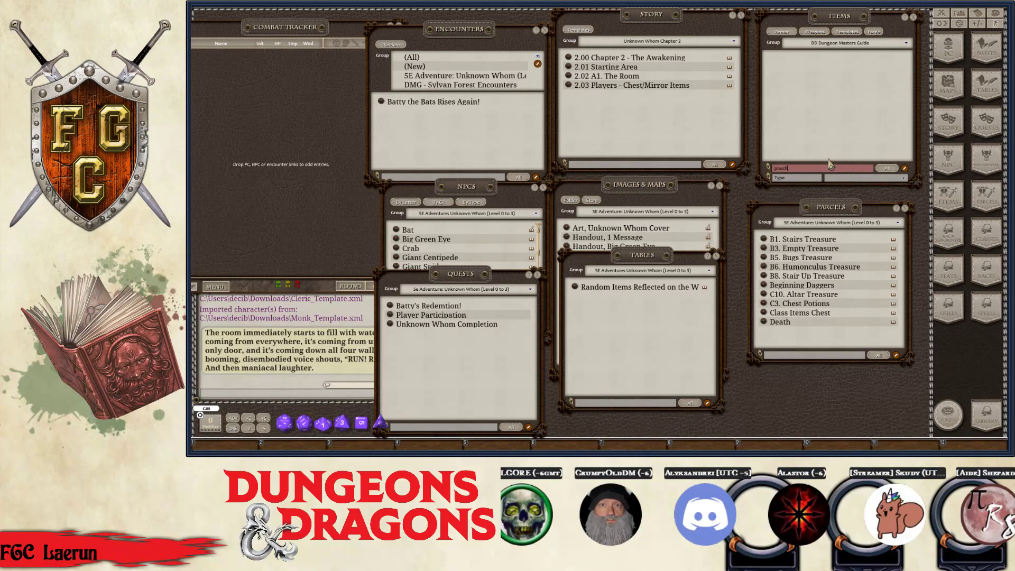
key(ctrl)
Set the Items list group to (All) so the "pouch" filter covers every source
click(906, 45)
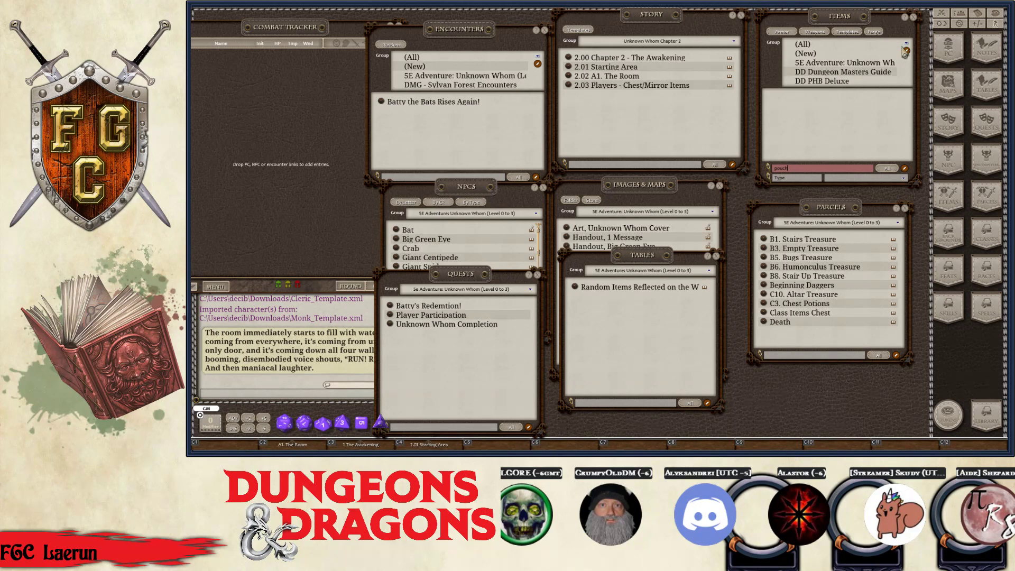
key(ctrl)
click(805, 44)
key(ctrl)
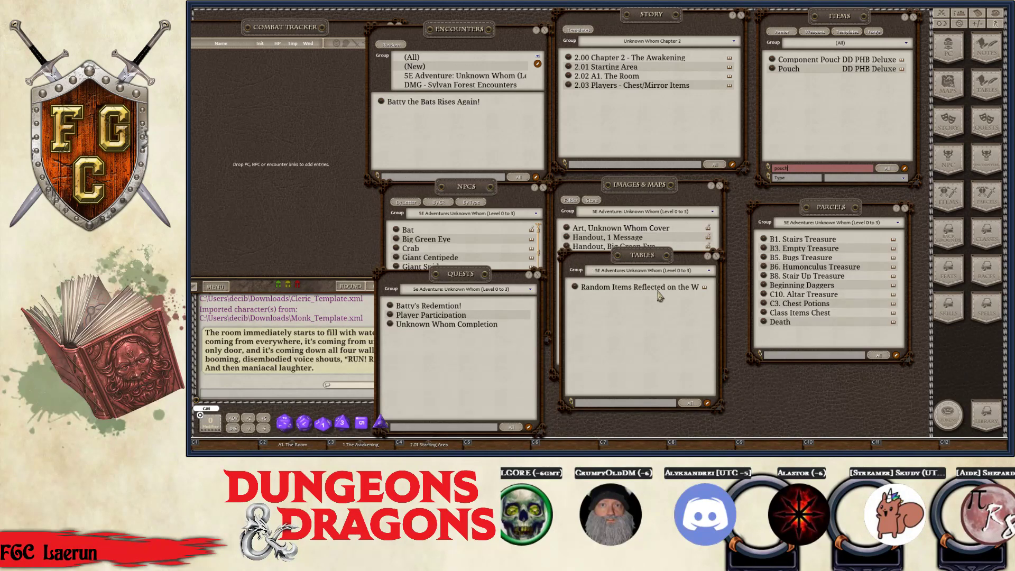
Reposition the Parcels list just below the Items list and turn on its edit mode
drag(813, 221, 823, 208)
key(ctrl)
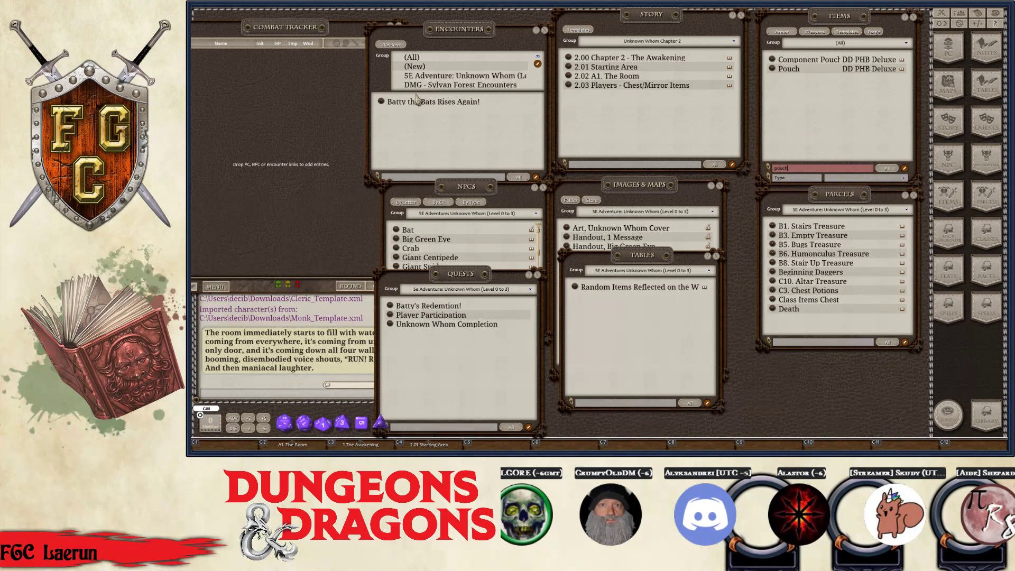
mouse_move(842, 200)
mouse_down()
mouse_move(805, 192)
mouse_move(822, 202)
mouse_up()
key(ctrl)
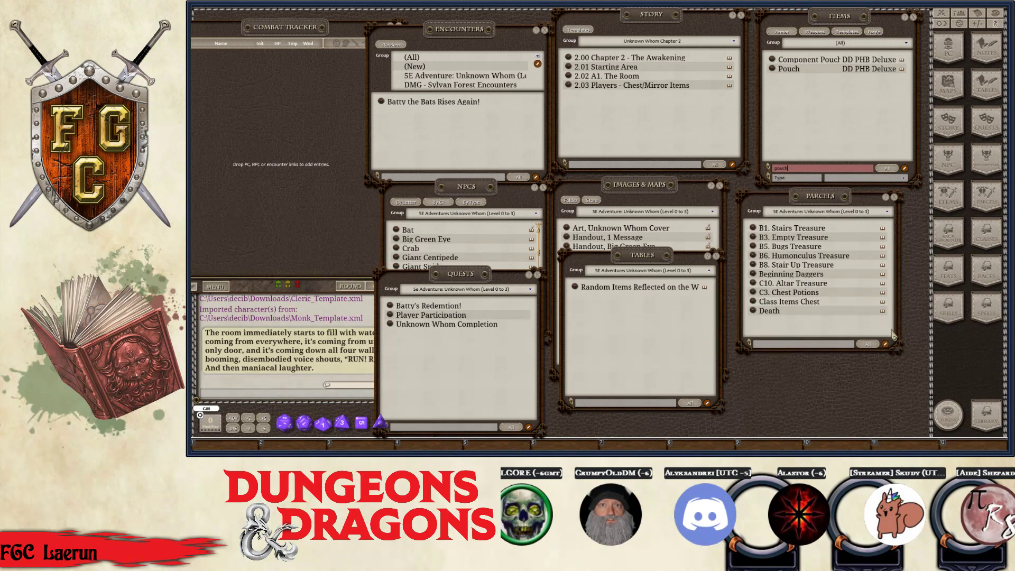
click(887, 345)
key(ctrl)
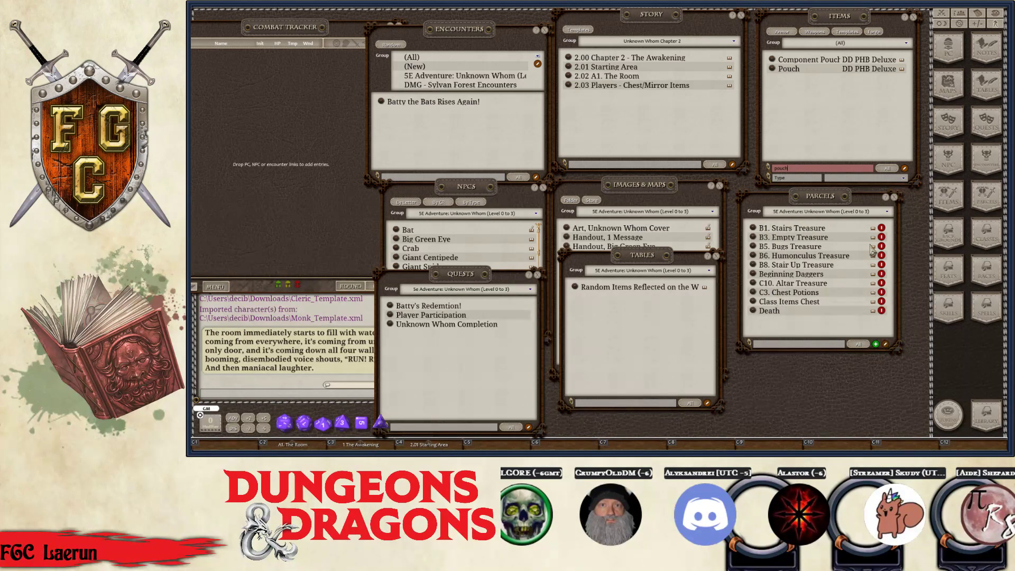
Create a parcel in the (New) group of the Parcels list and name it "Batty's Stuff"
click(887, 213)
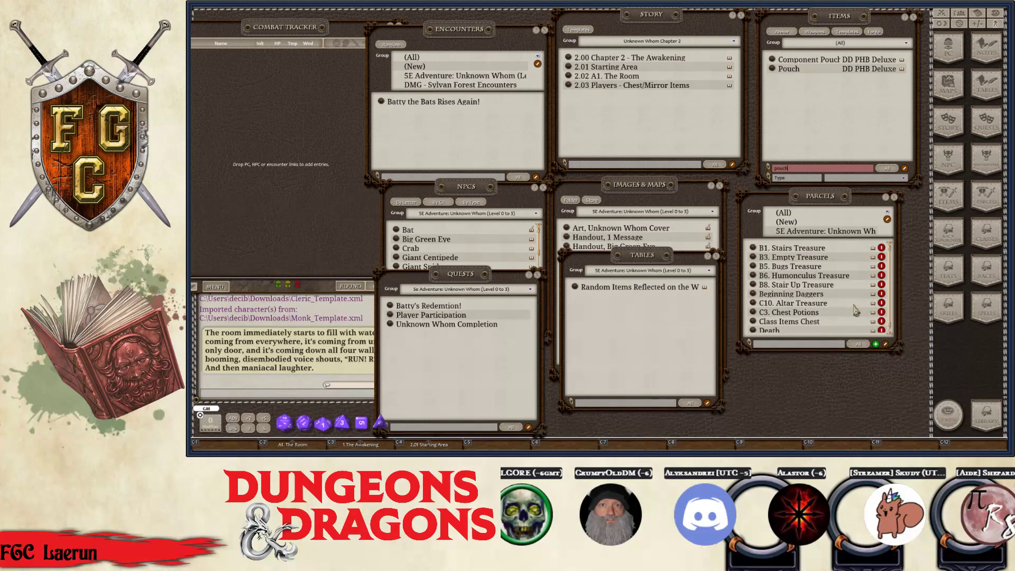
click(792, 223)
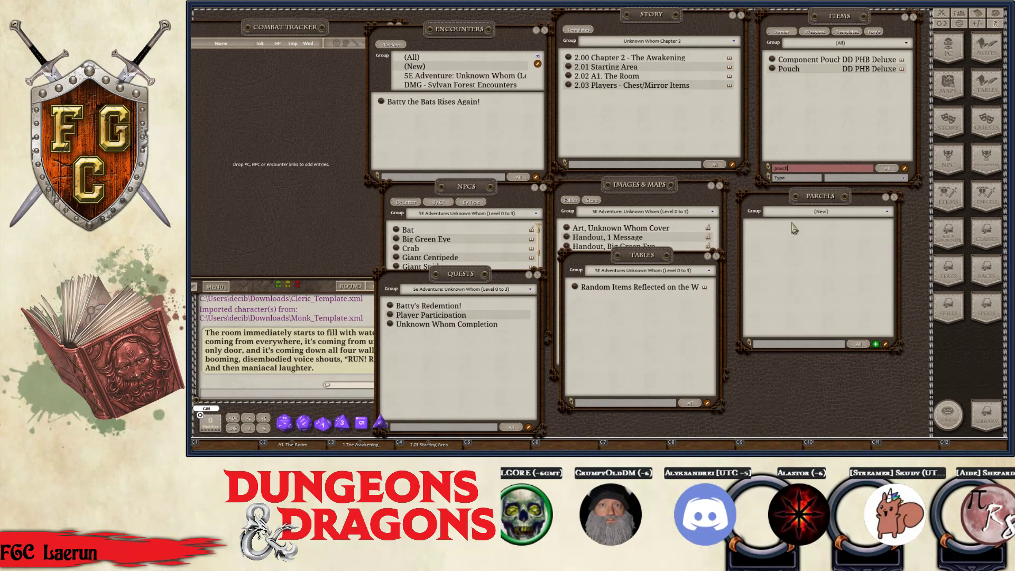
click(877, 344)
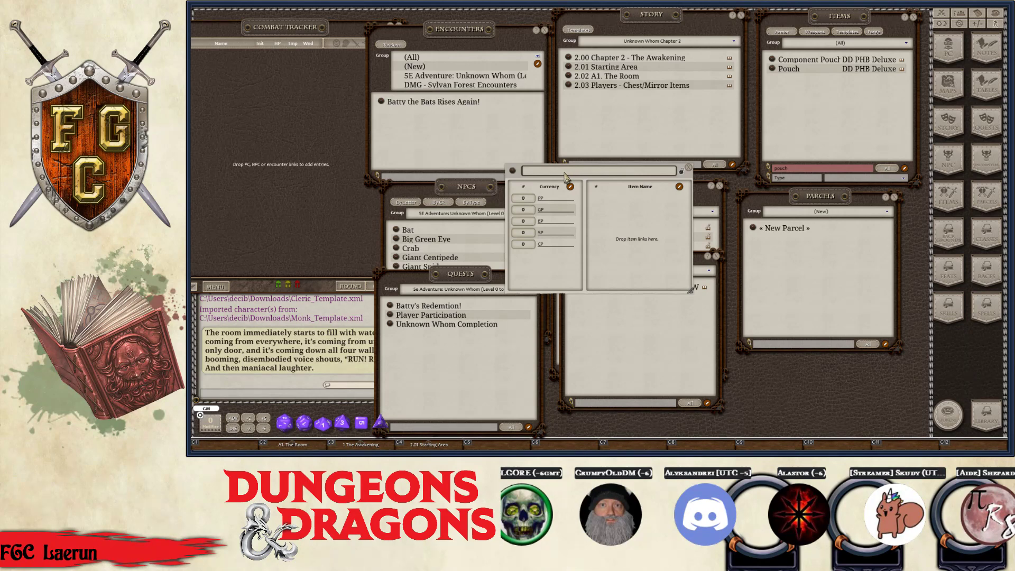
text(Add-on)
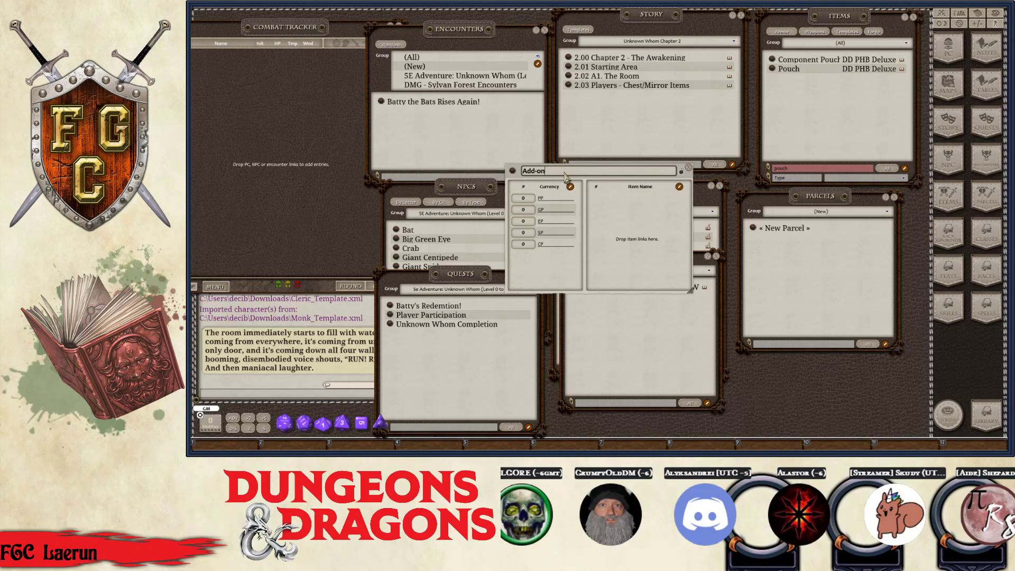
key(ctrl)
text(Batty's Stuff)
key(ctrl)
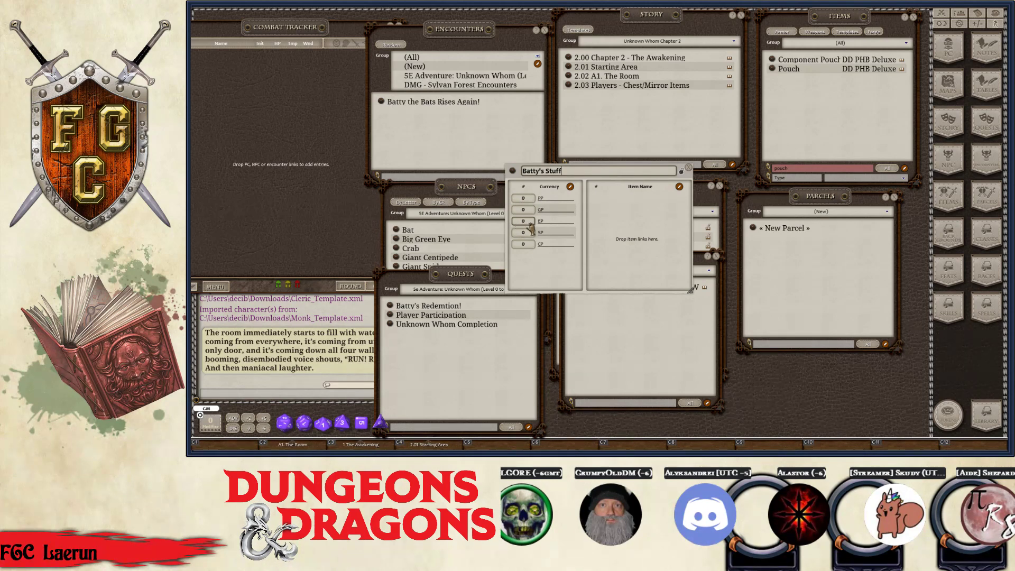
key(Return)
Set the Batty's Stuff parcel's currency to 1 GP, 3 SP and 13 CP
scroll(530, 217, up, 1)
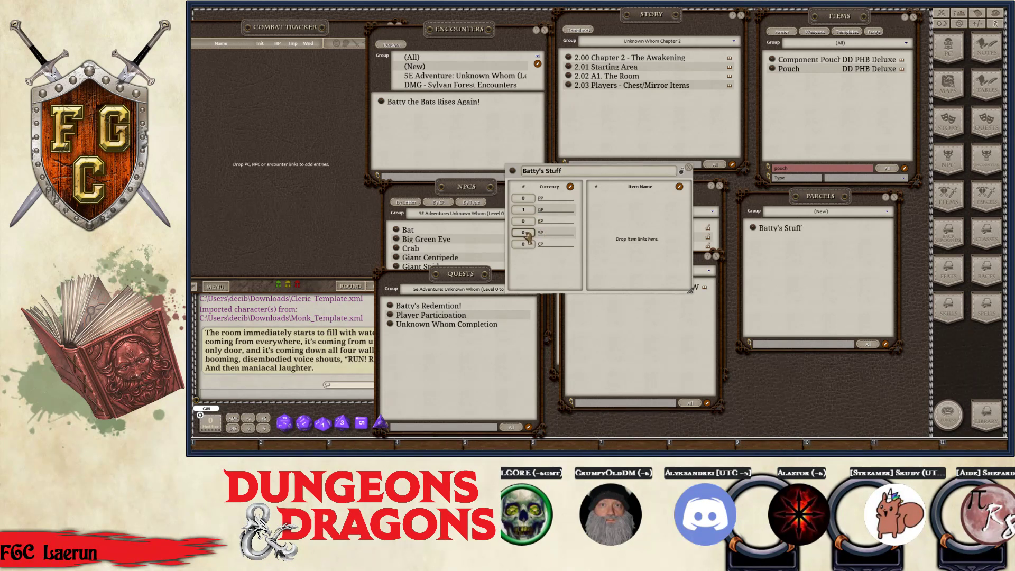
scroll(529, 236, up, 3)
key(ctrl)
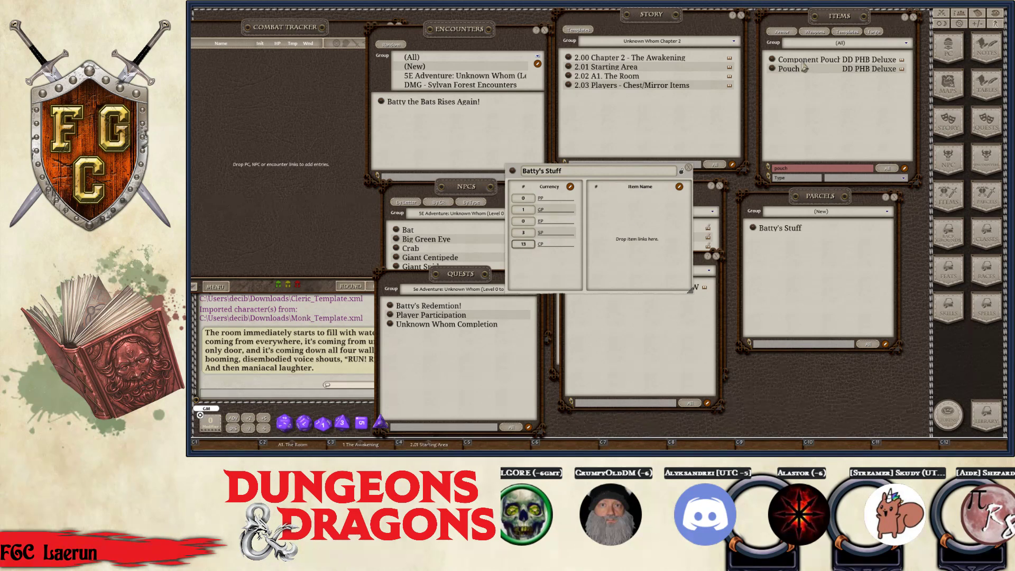
Add the Pouch to the Batty's Stuff parcel, and add a Leather item found by filtering the Items list by "leather"
drag(782, 69, 624, 200)
click(801, 169)
key(ctrl+a)
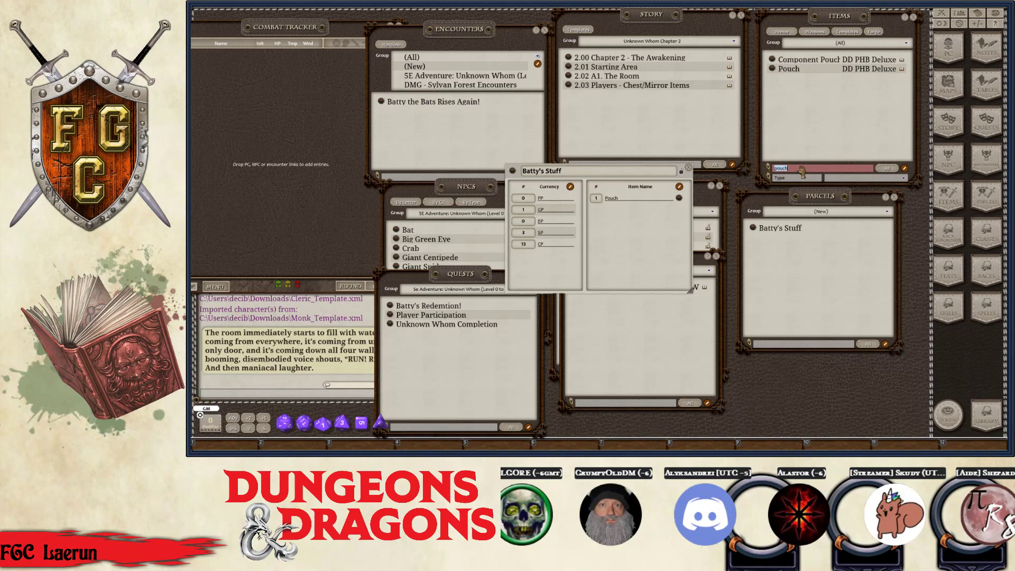
text(leather)
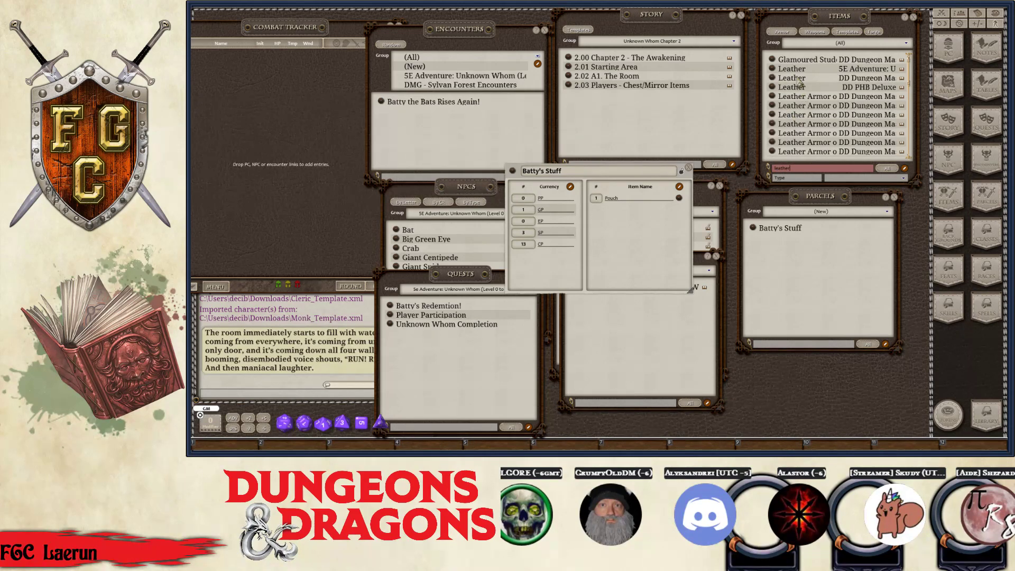
drag(773, 71, 632, 227)
key(ctrl)
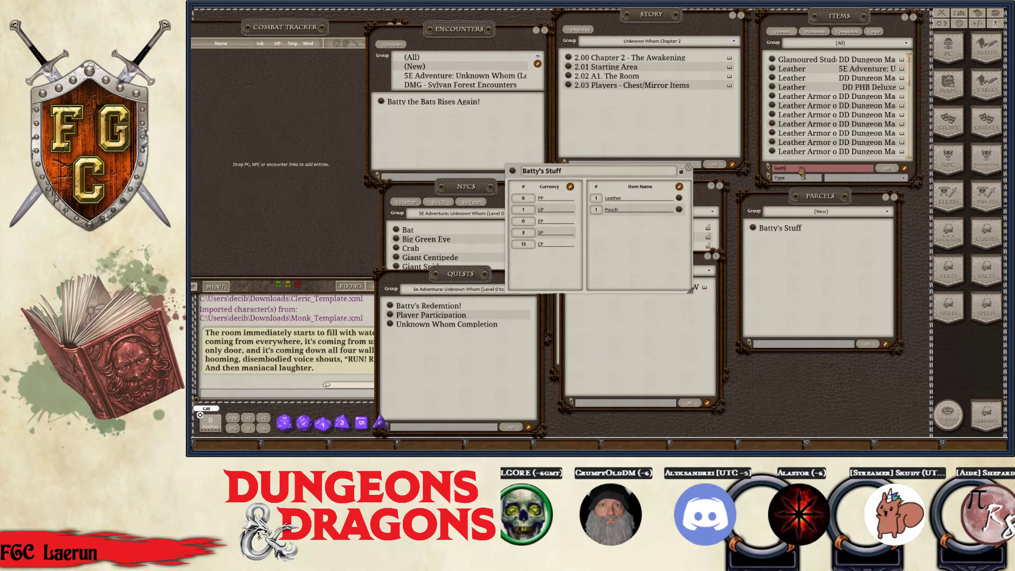
Filter the Items list by "club" and add the plain Club to the Batty's Stuff parcel
key(BackSpace)
key(BackSpace)
key(BackSpace)
key(BackSpace)
key(BackSpace)
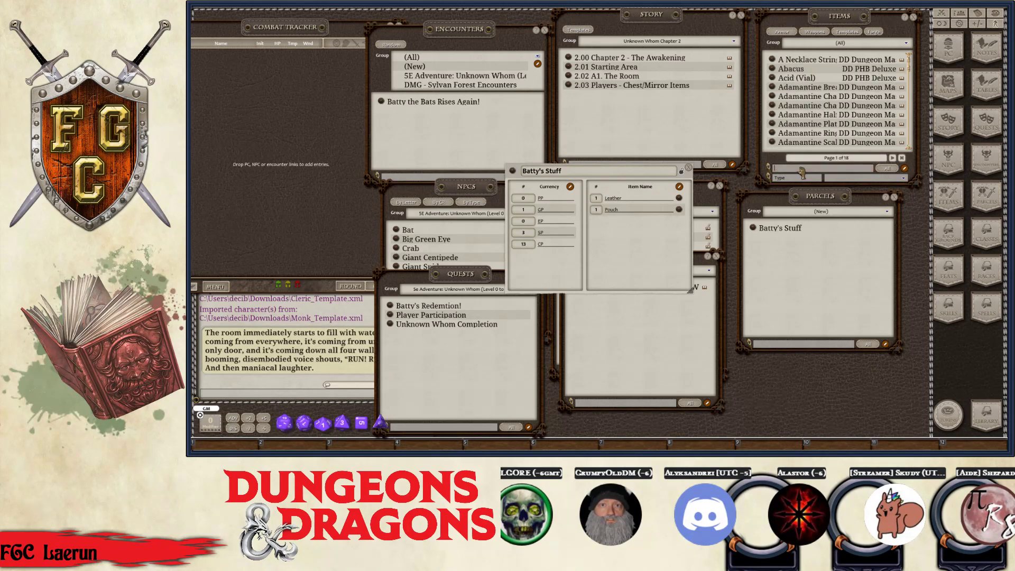
text(club)
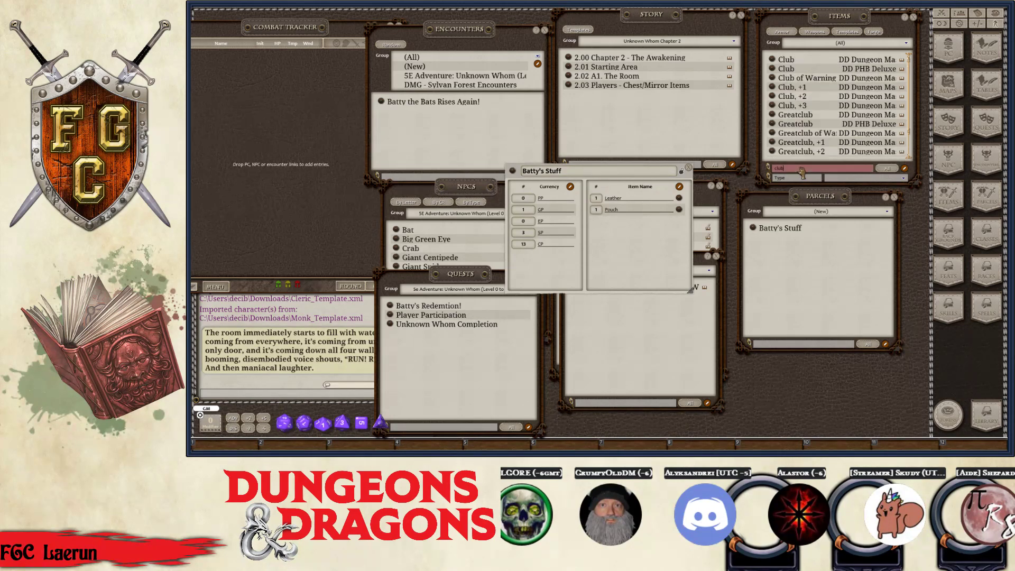
key(ctrl)
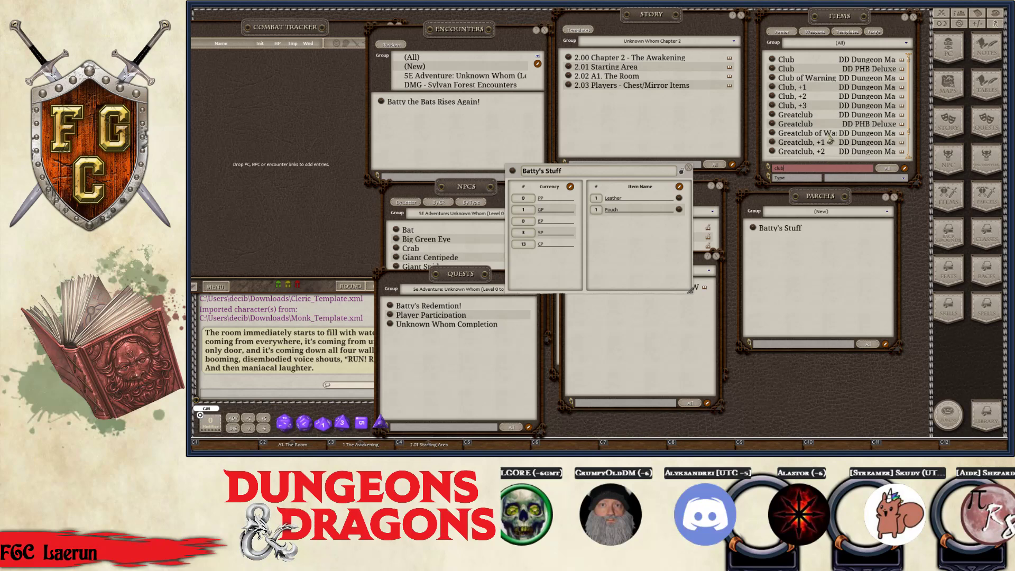
drag(772, 66, 630, 241)
key(ctrl)
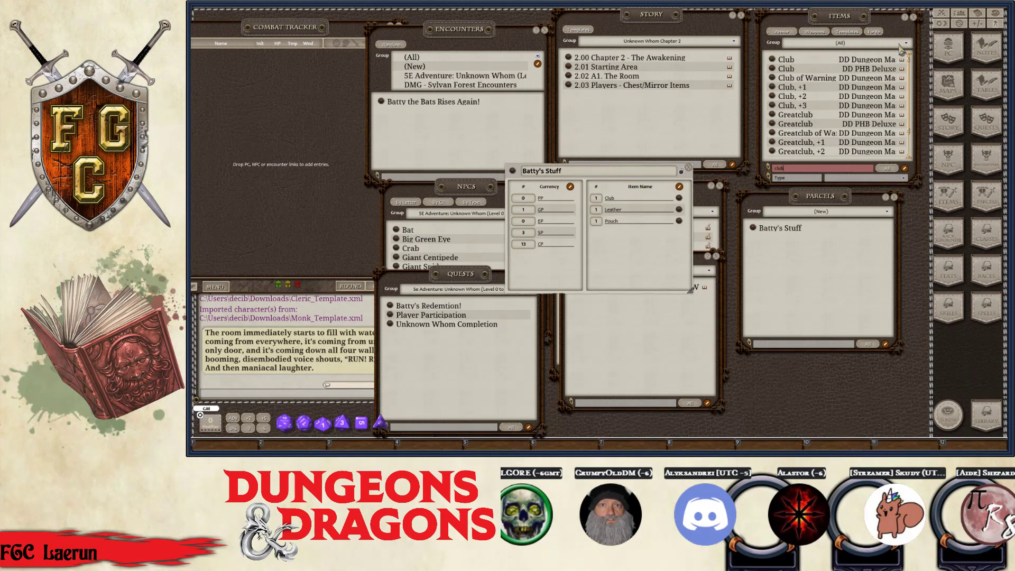
Set the Items list group to 5E Adventure: Unknown Whom (Level 0 to 3) and clear the "club" filter
key(ctrl)
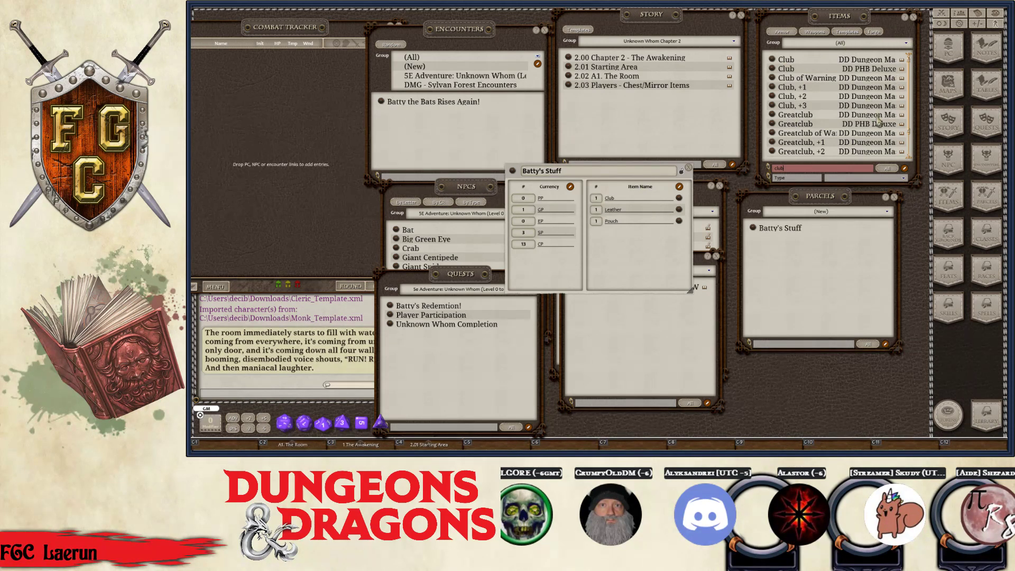
click(907, 44)
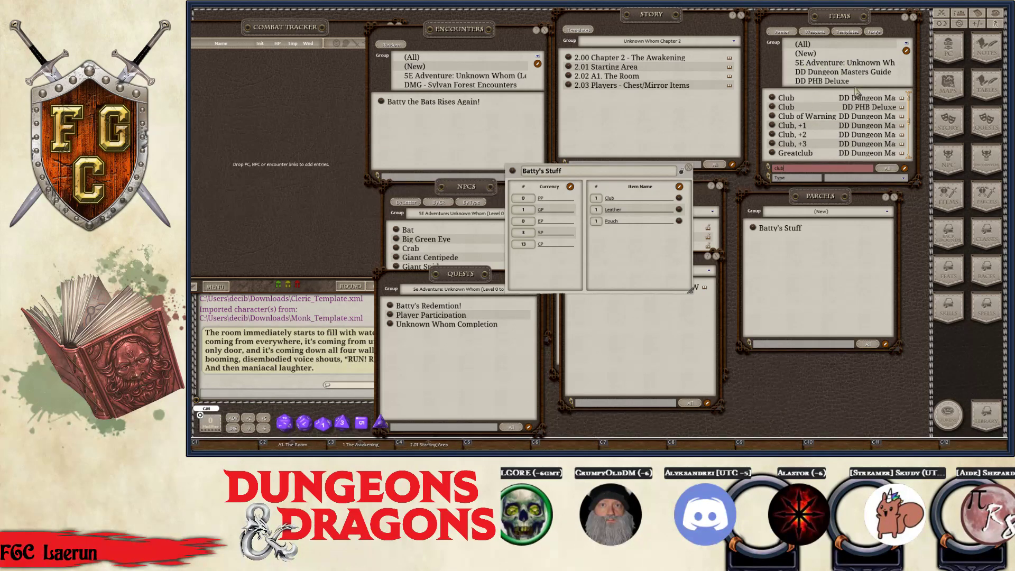
click(830, 63)
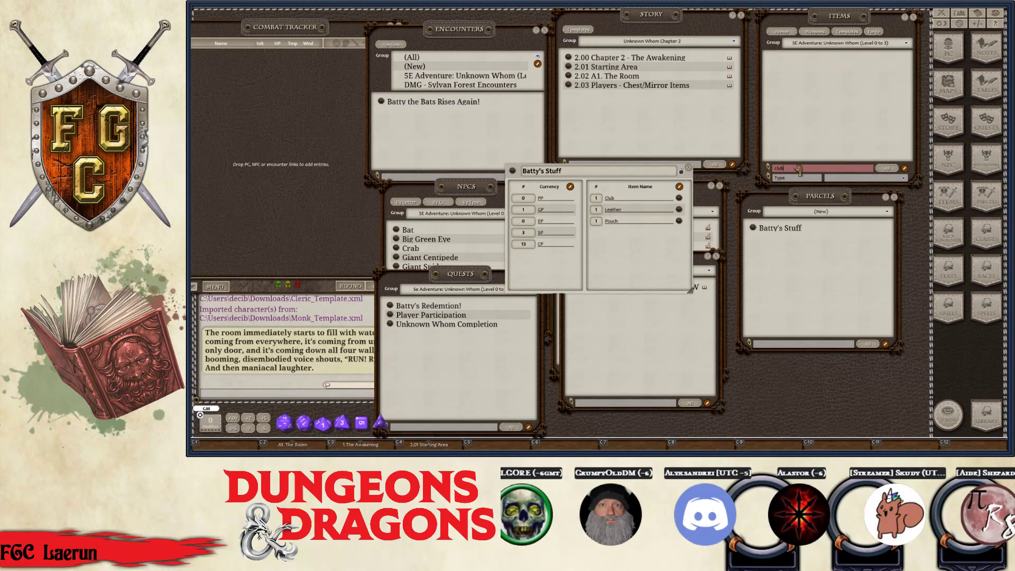
key(ctrl+a)
key(BackSpace)
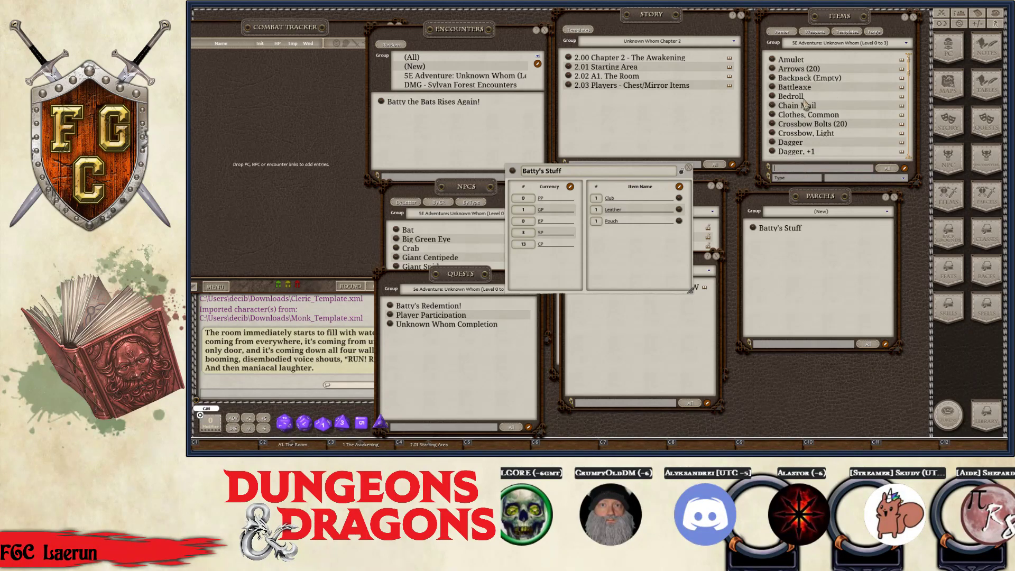
drag(910, 81, 918, 54)
Open the Club's item record from the Batty's Stuff parcel to check its details, and close it again
ctrl+click(680, 198)
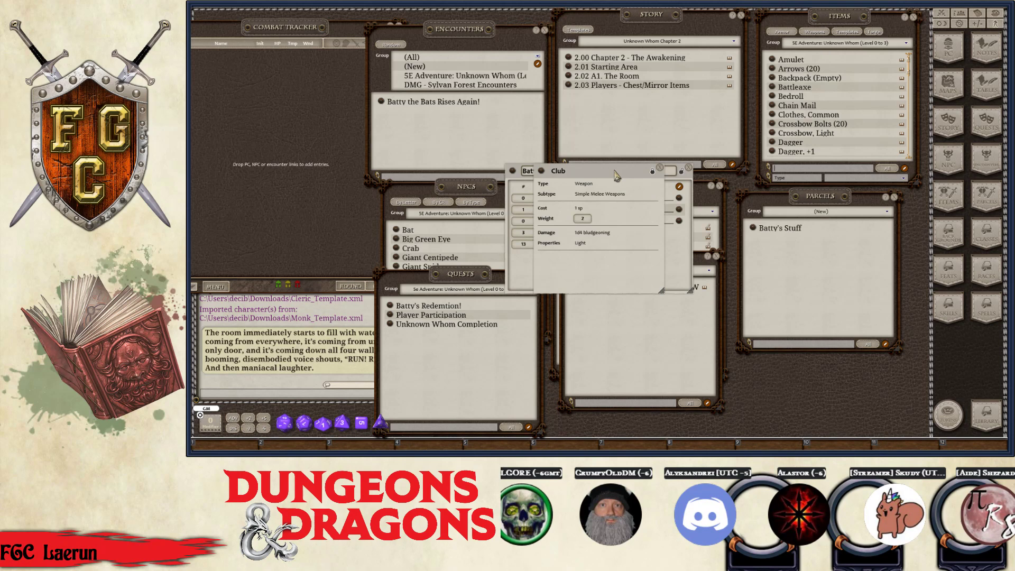
drag(618, 172, 754, 216)
click(797, 212)
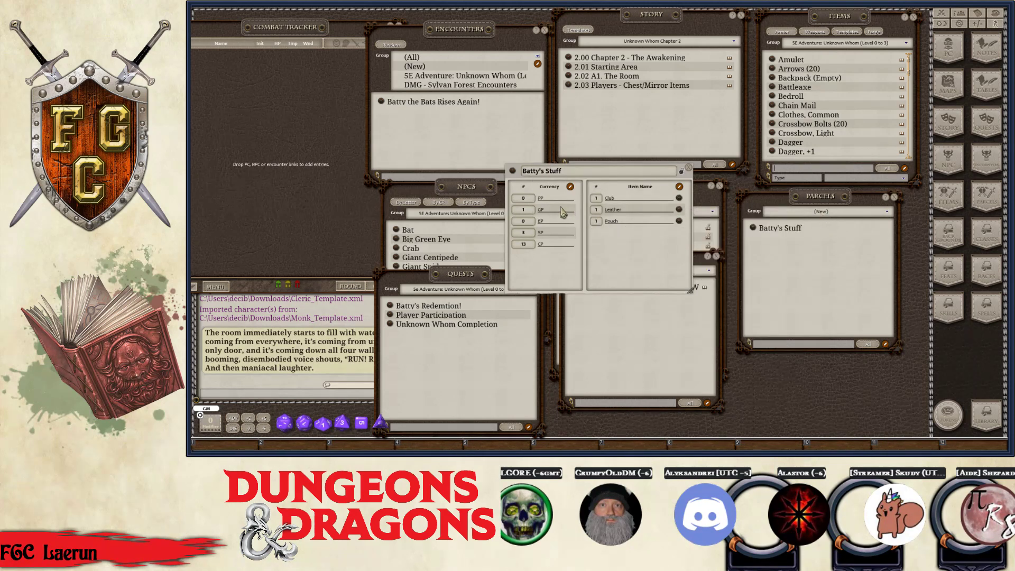
Raise the Batty's Stuff parcel's silver pieces to 5 and lock the parcel
key(ctrl)
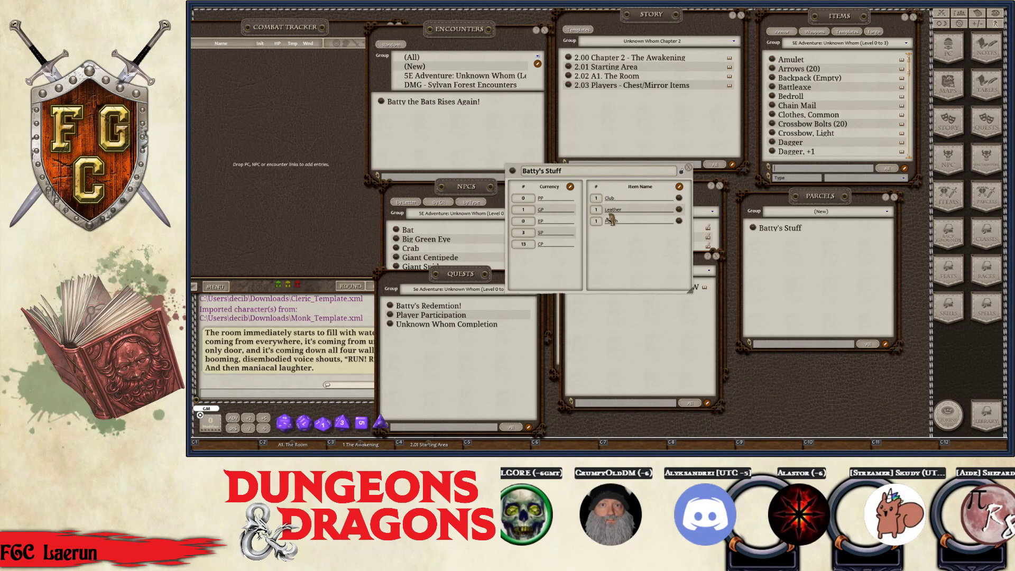
key(ctrl)
click(681, 171)
key(ctrl)
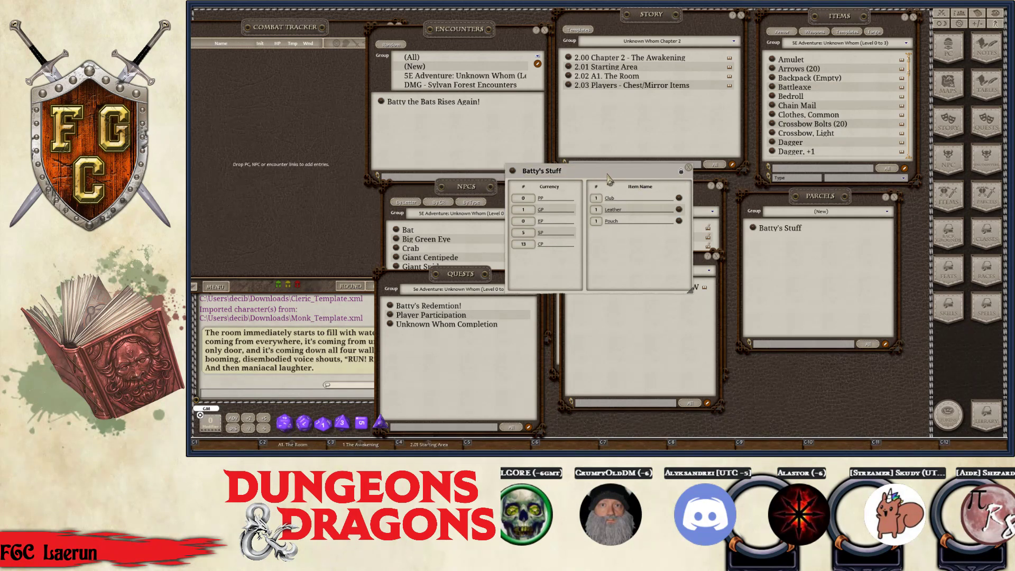
Reposition the Batty's Stuff parcel below the Items list, over the lower part of the Parcels list
drag(605, 172, 641, 182)
drag(723, 202, 952, 265)
key(ctrl)
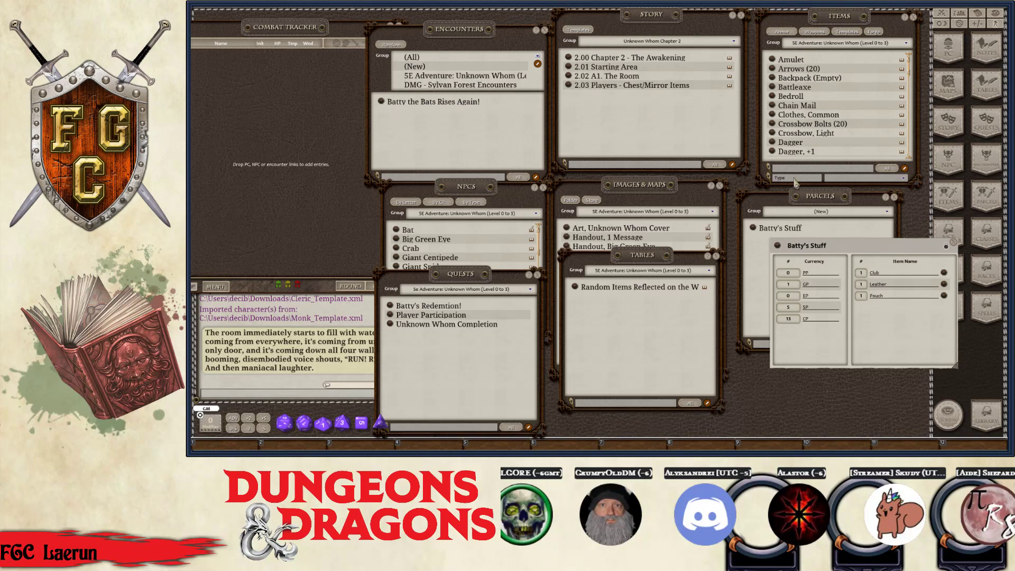
Add a parcel group named "My Parcels- Batty" to the Parcels list
click(886, 214)
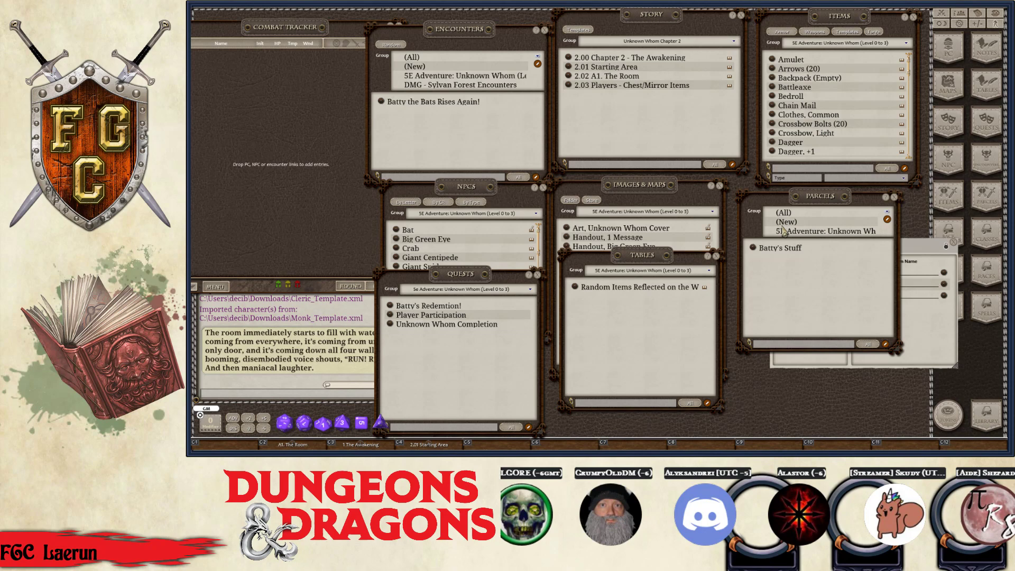
mouse_move(893, 227)
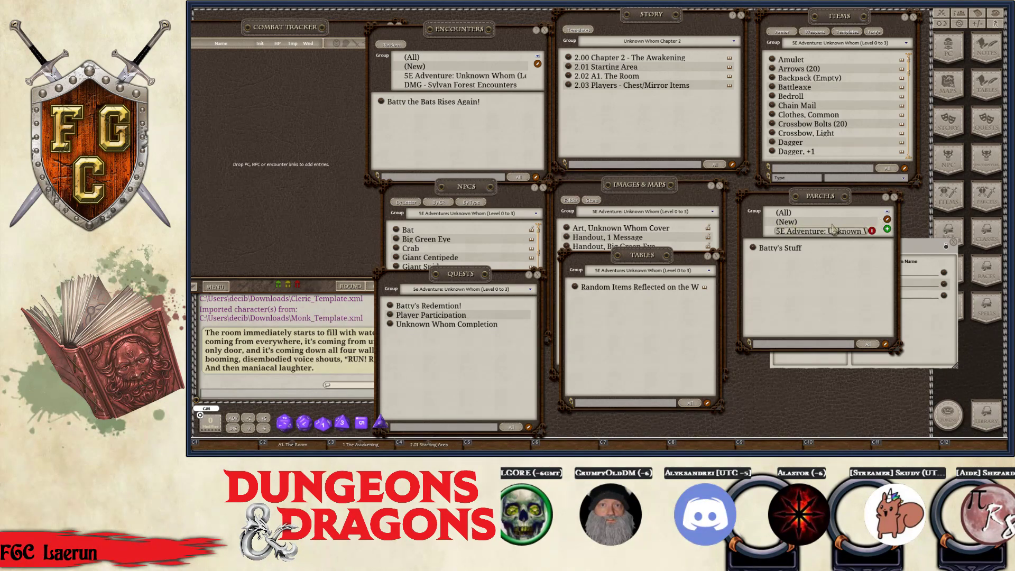
click(887, 229)
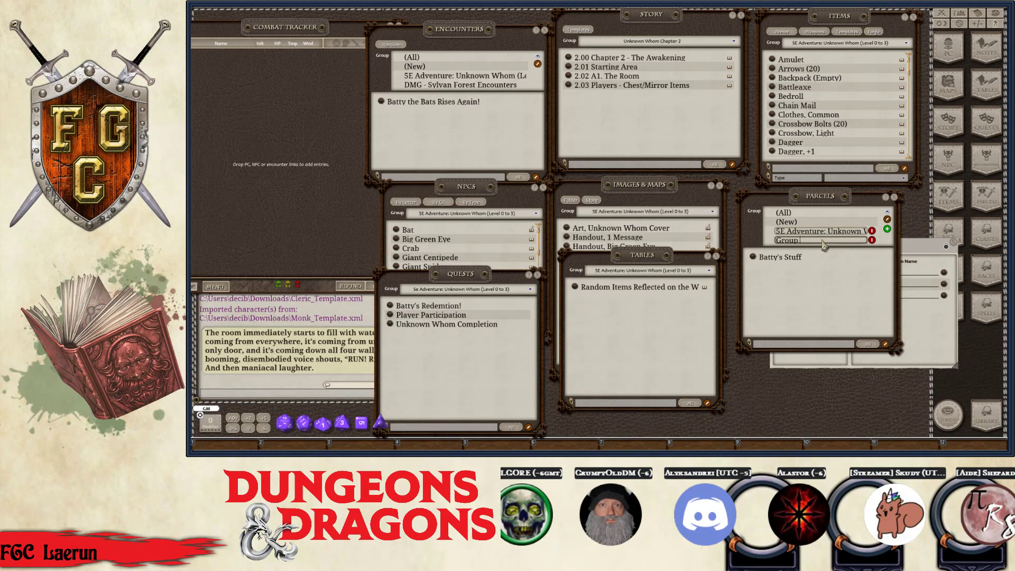
text(My Parcels- Batty)
key(ctrl)
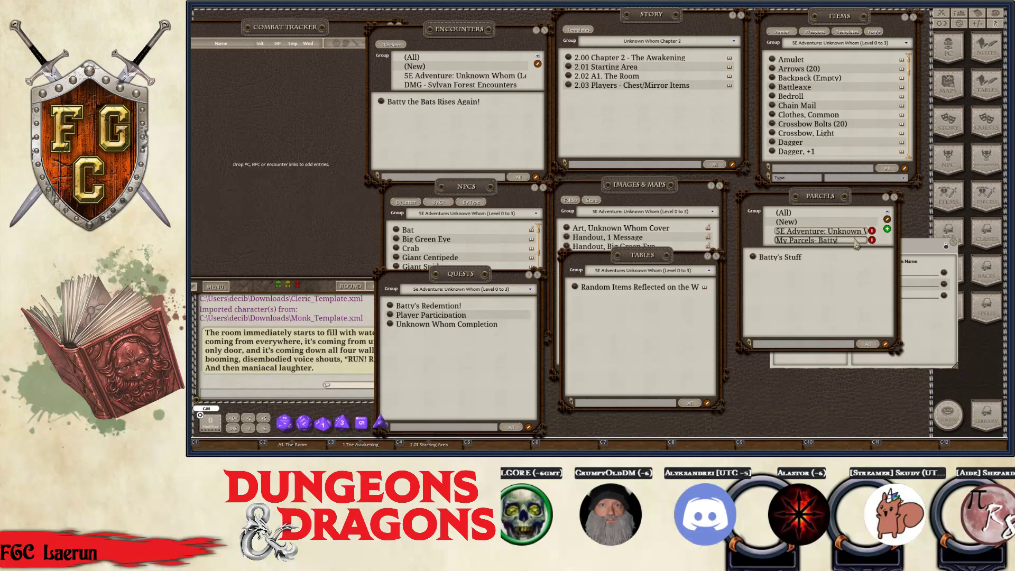
Move the Batty's Stuff parcel into the My Parcels- Batty group, finish editing groups and display that group
key(ctrl)
drag(754, 259, 803, 245)
click(888, 221)
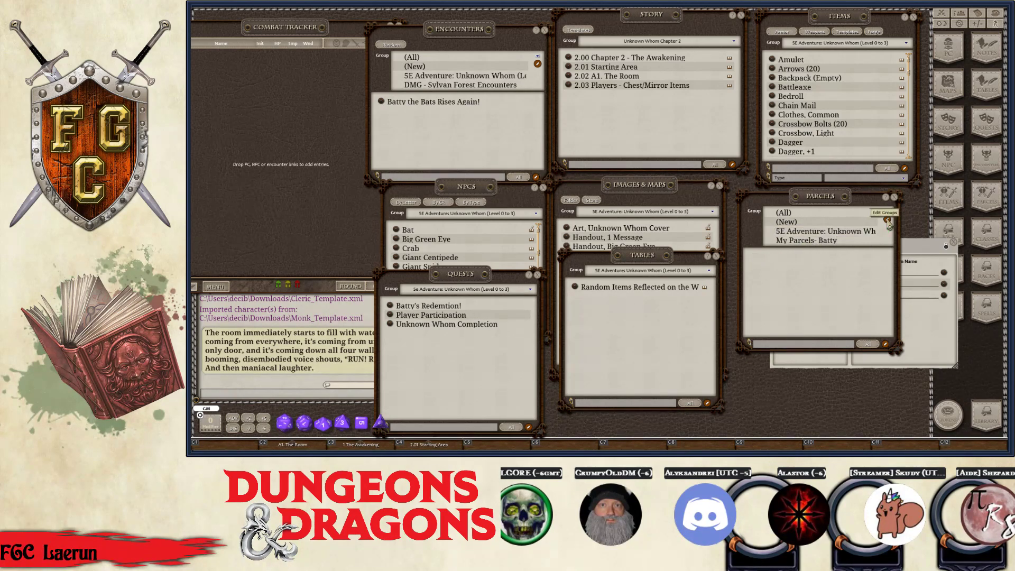
click(828, 240)
key(ctrl)
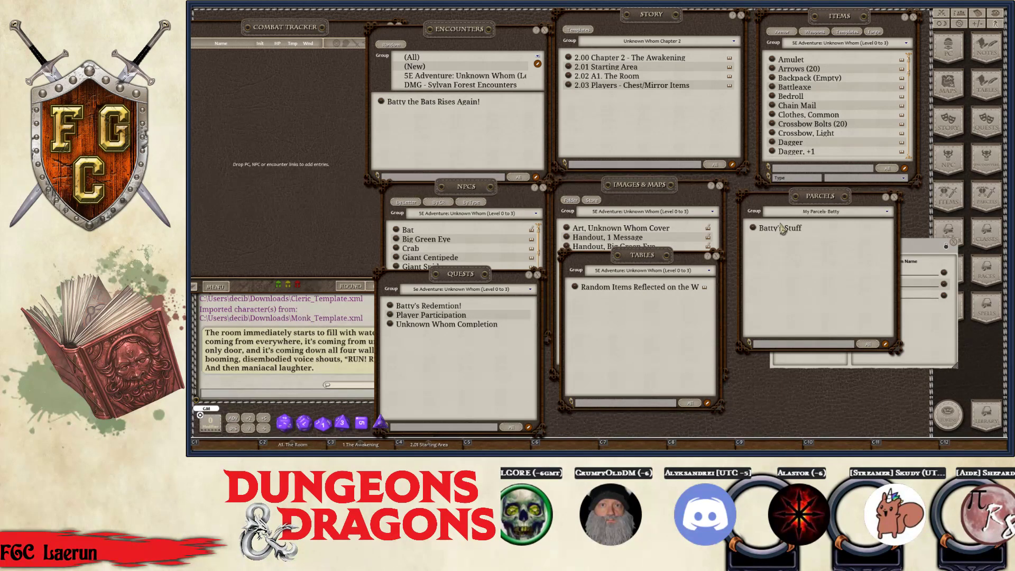
Shift the Parcels list slightly away from the Items list and duplicate the Batty's Stuff parcel within its group
drag(803, 203, 830, 225)
key(ctrl)
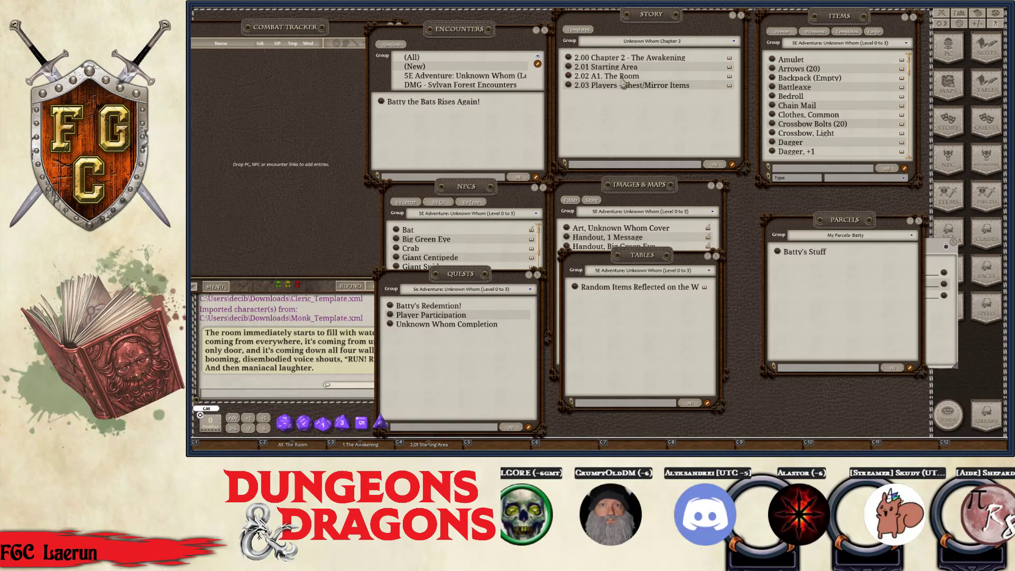
key(ctrl)
drag(777, 252, 802, 267)
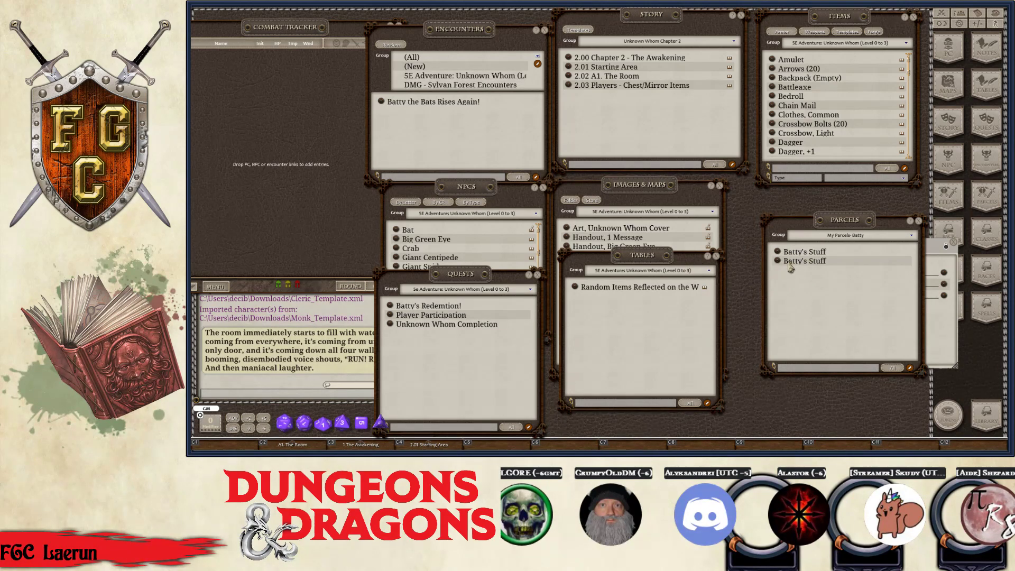
Move the duplicate Batty's Stuff parcel into the 5E Adventure: Unknown Whom group, display that group and shift the Parcels list clear of the open parcel
click(894, 239)
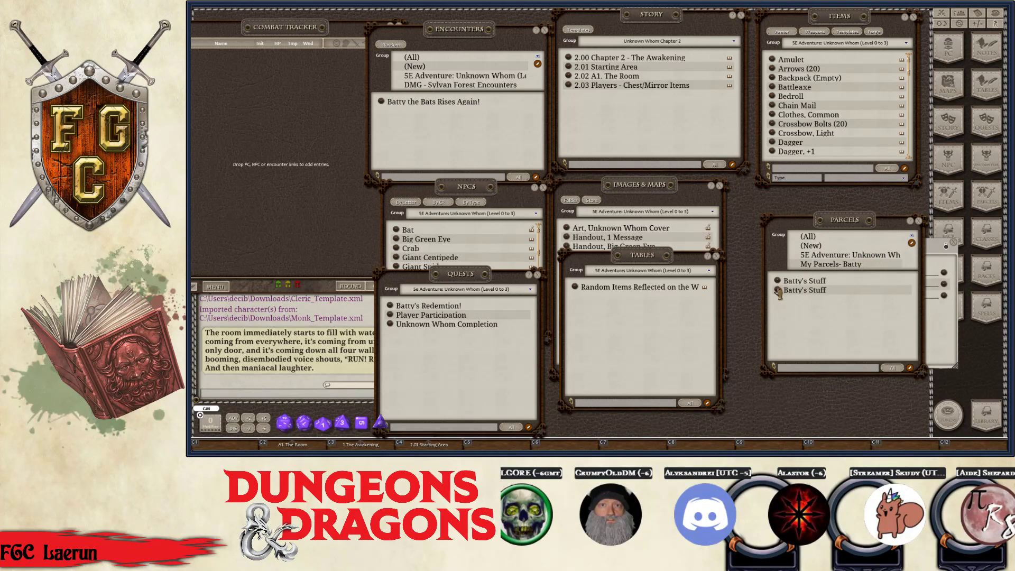
drag(779, 293, 842, 256)
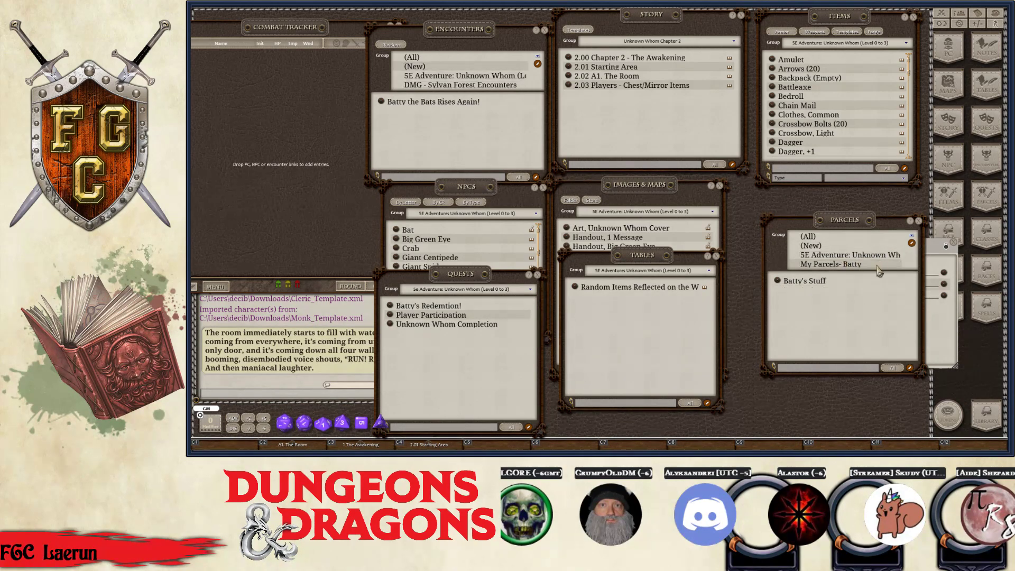
click(840, 256)
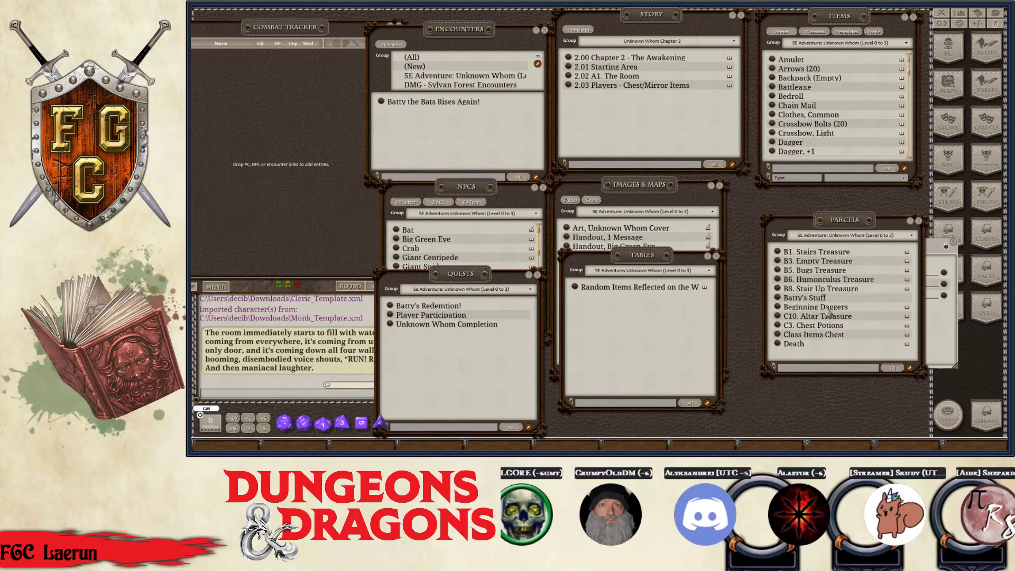
drag(828, 223, 740, 204)
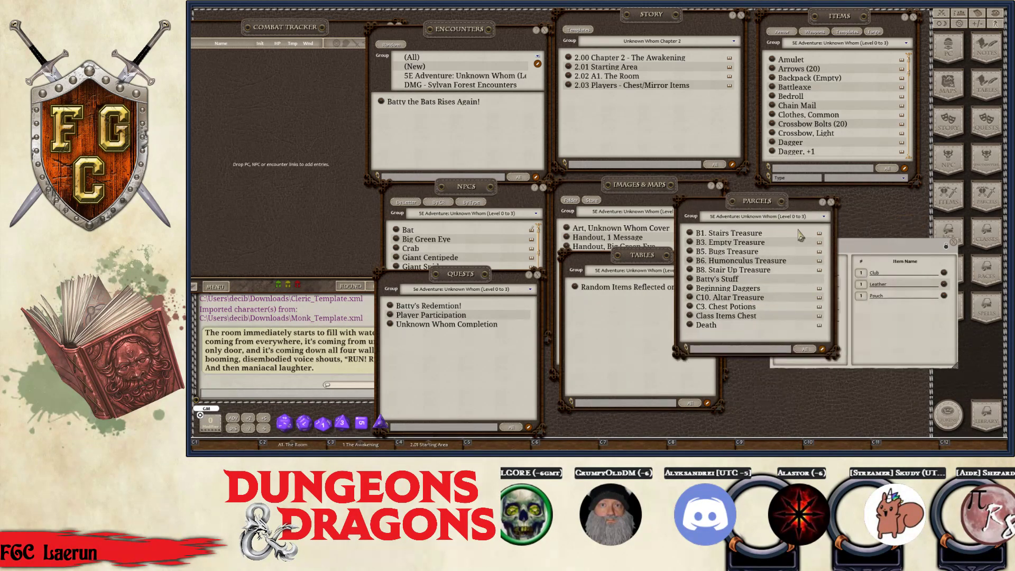
Display the 5E Adventure: Unknown Whom parcel group and open its Batty's Stuff parcel to compare it with the open copy
click(822, 217)
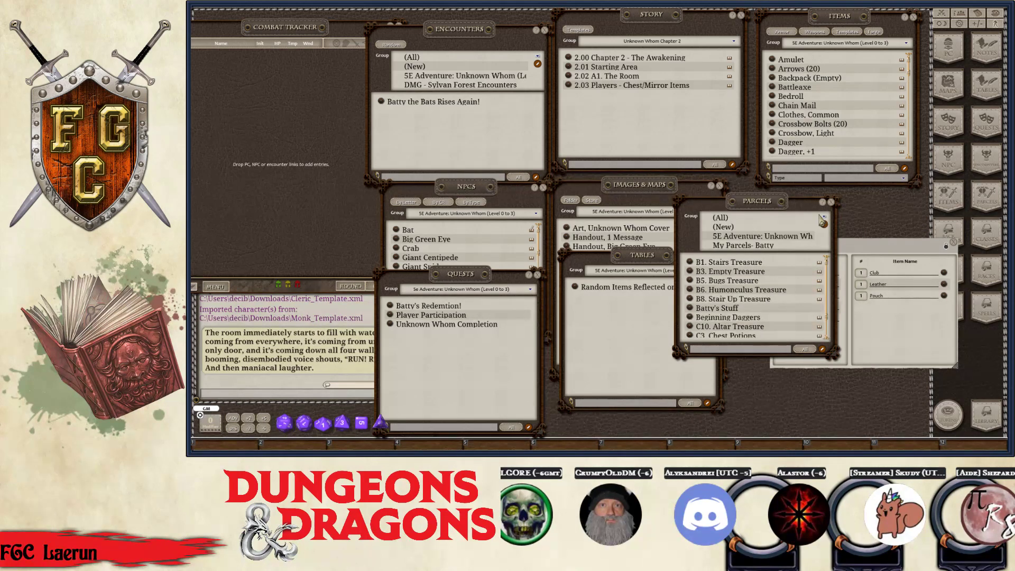
click(748, 239)
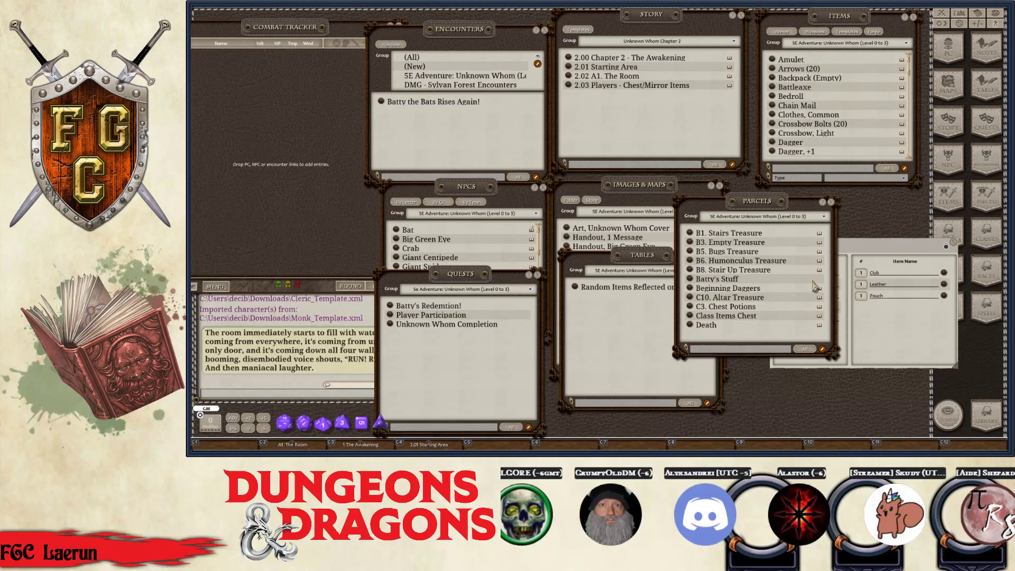
drag(824, 286, 690, 280)
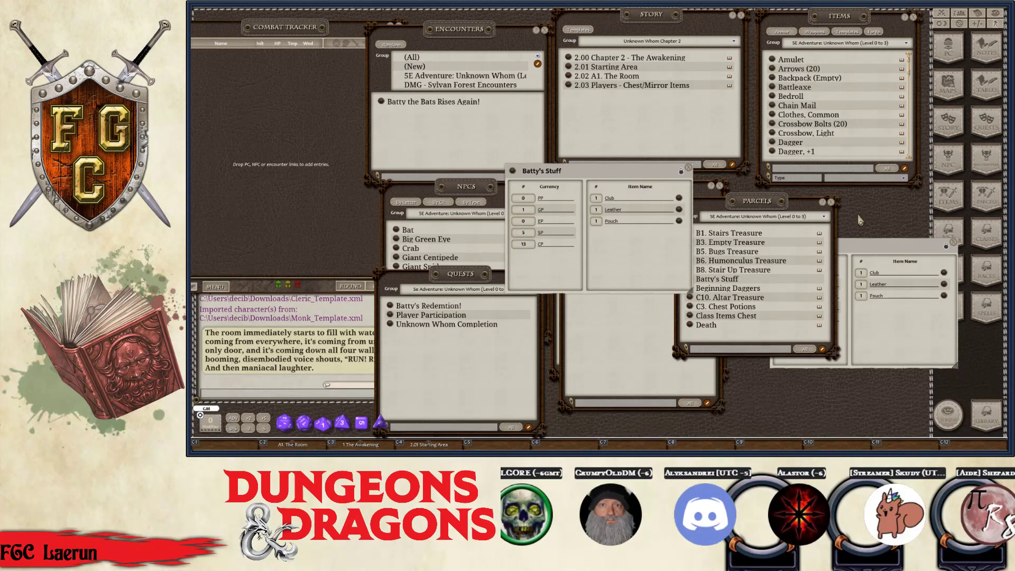
click(823, 217)
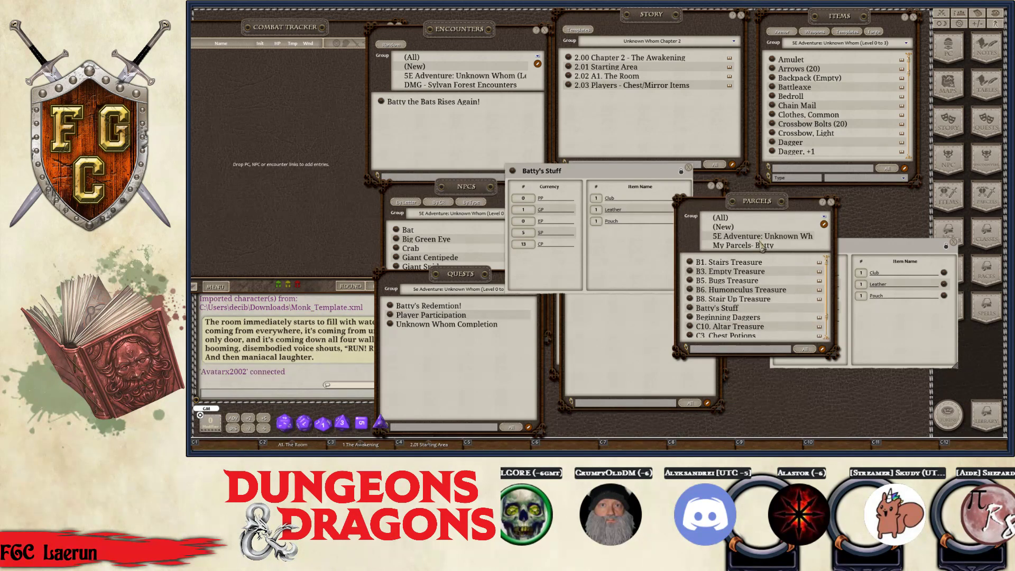
right_click(244, 377)
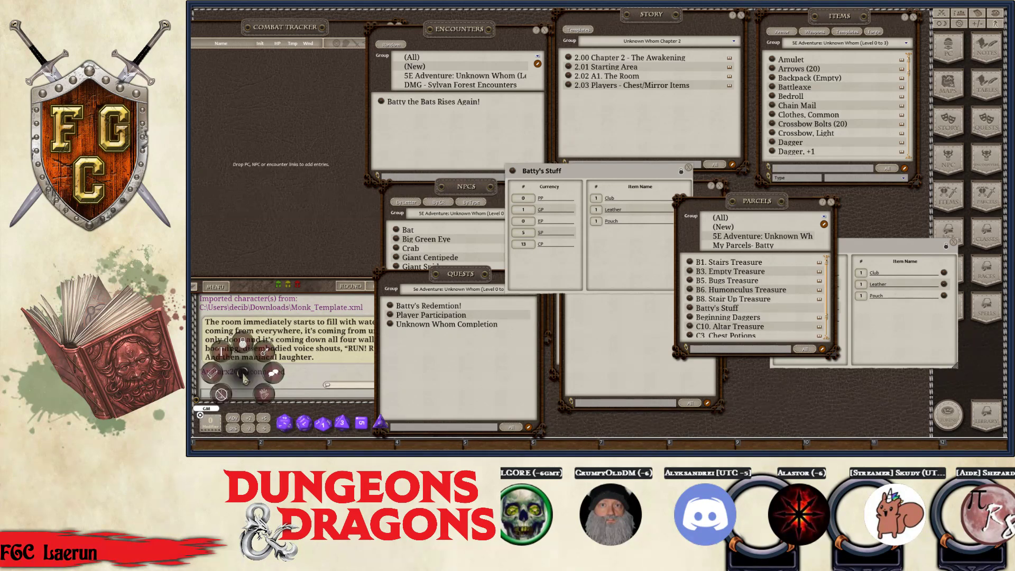
click(303, 392)
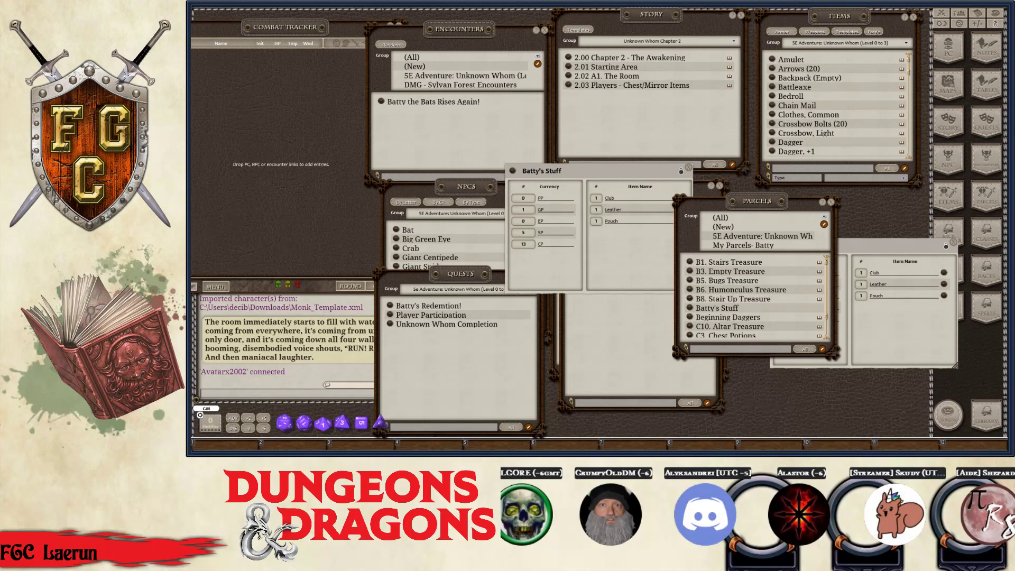
key(ctrl)
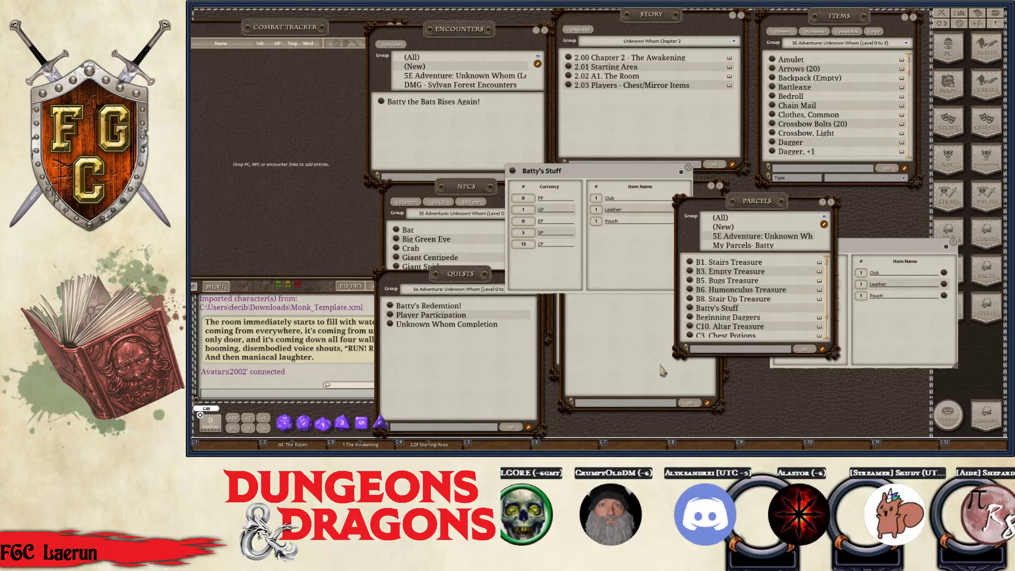
click(757, 237)
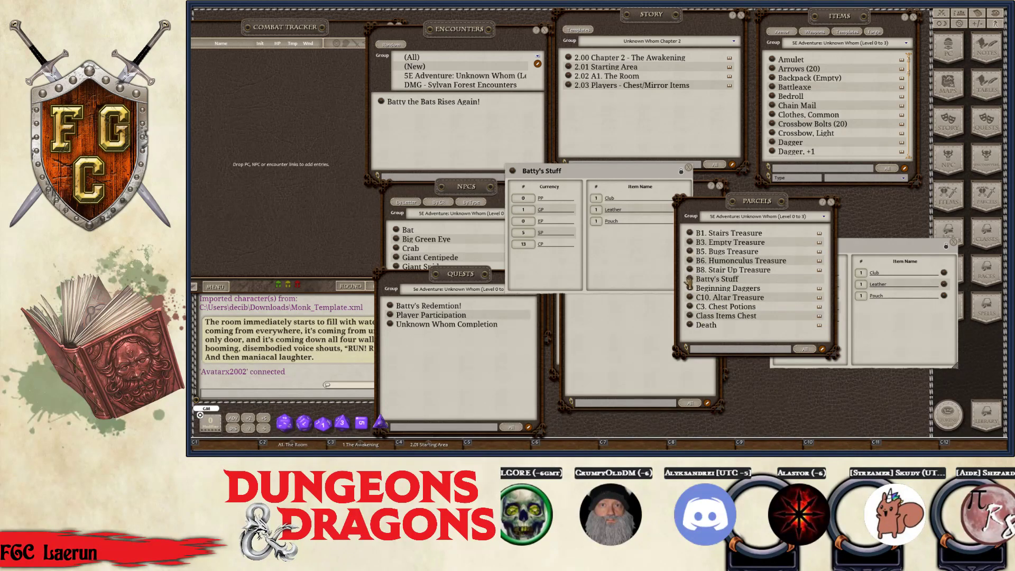
Close both open Batty's Stuff parcels and place the Parcels list directly below the Items list
drag(917, 254, 846, 245)
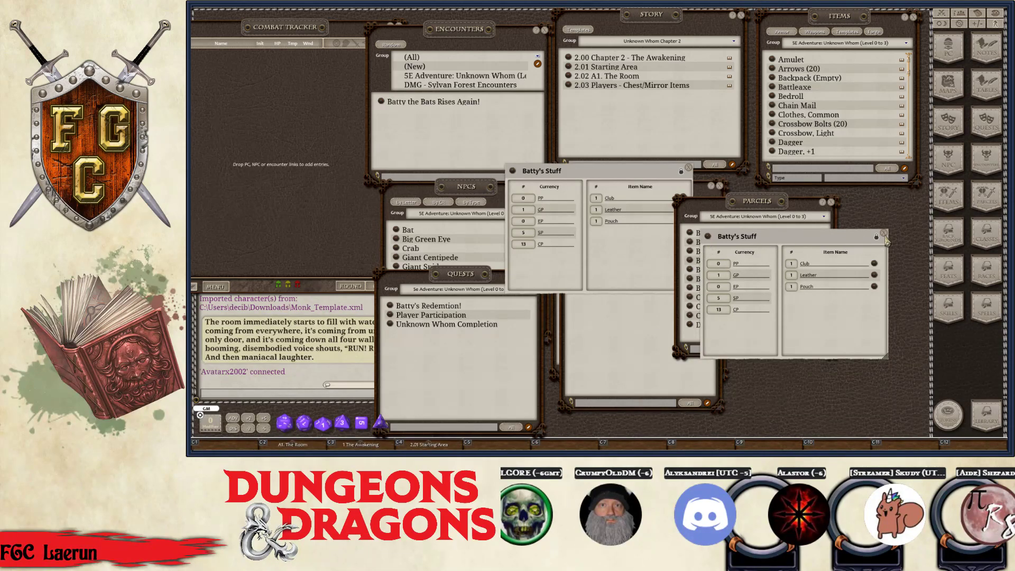
click(885, 233)
drag(757, 201, 836, 210)
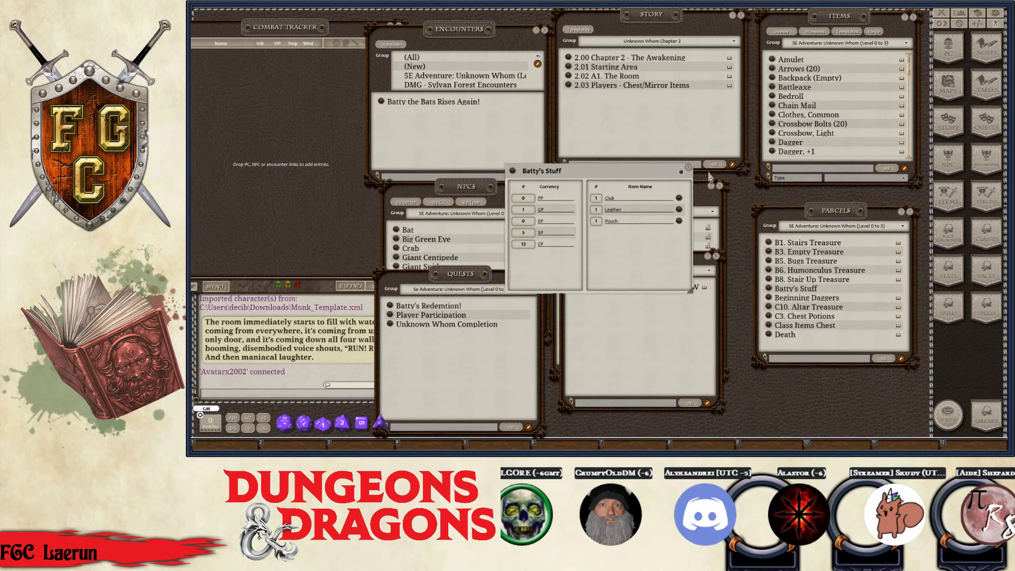
click(689, 167)
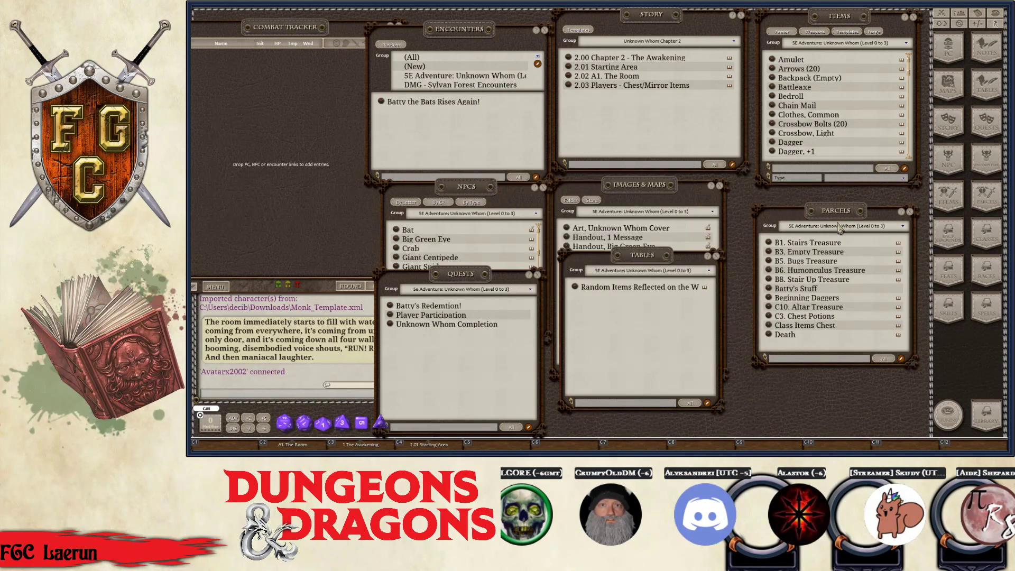
key(ctrl)
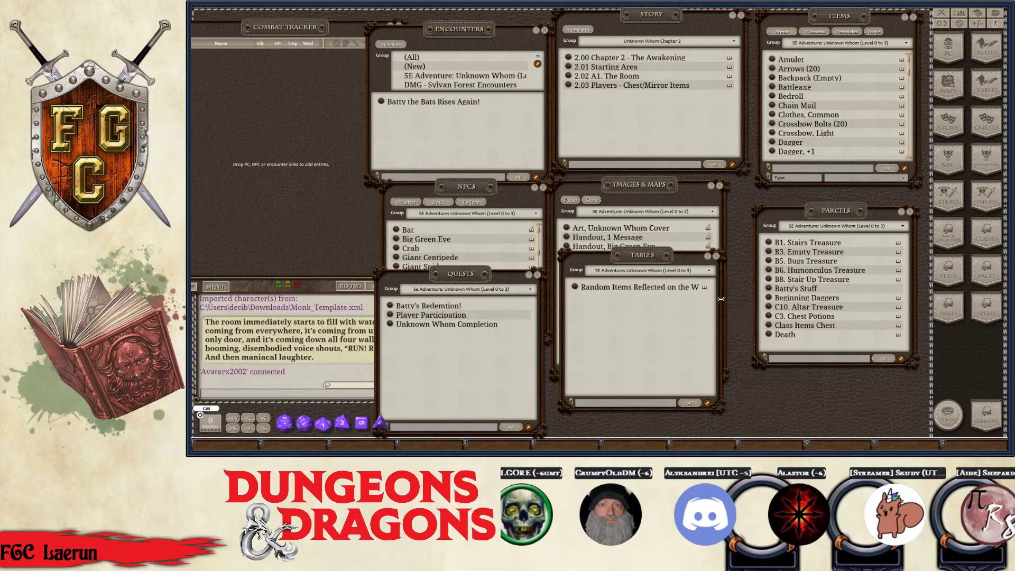
key(ctrl)
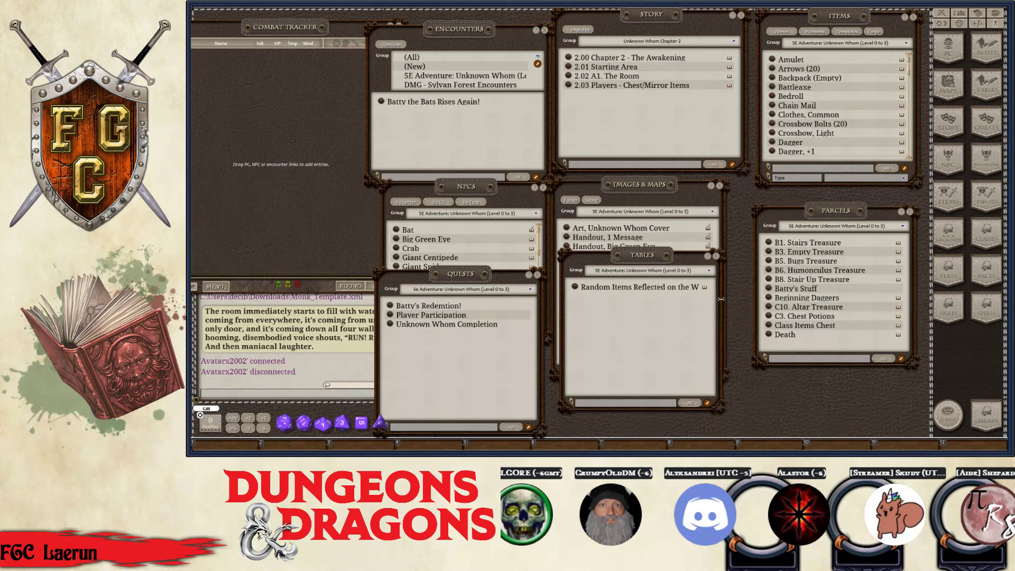
key(ctrl)
key(ctrl)
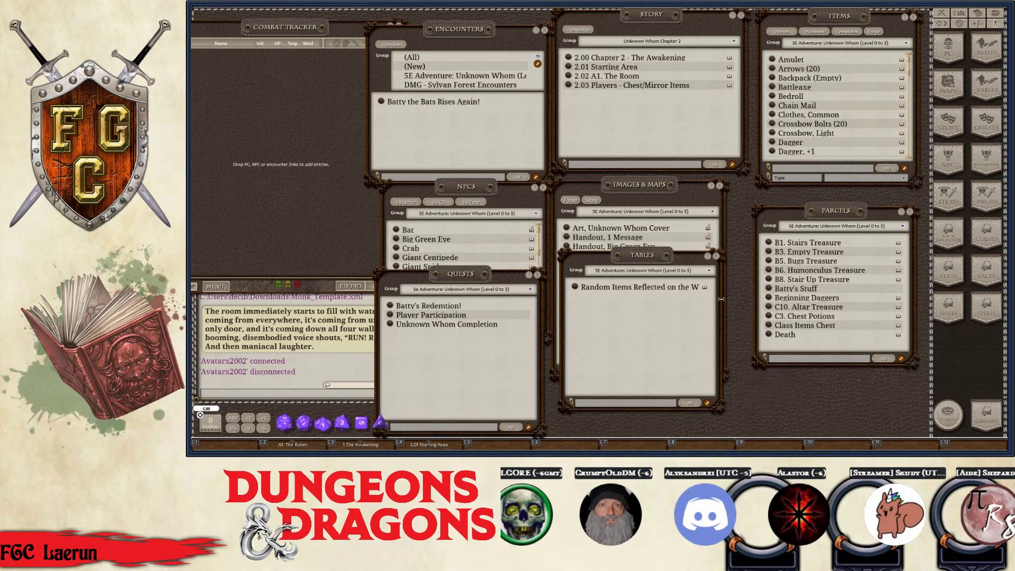
key(ctrl)
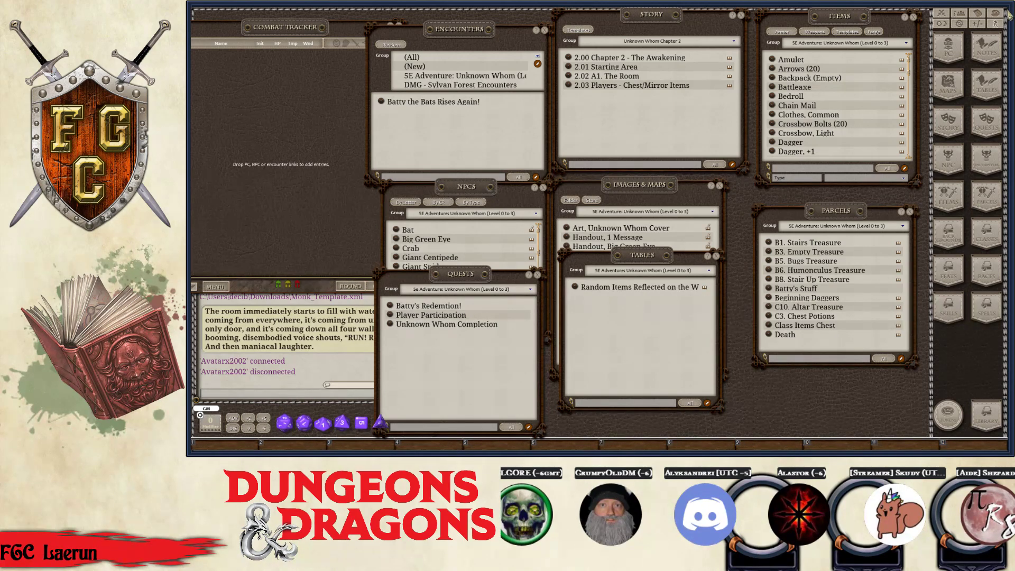
Close the Items list and the Parcels list
click(913, 16)
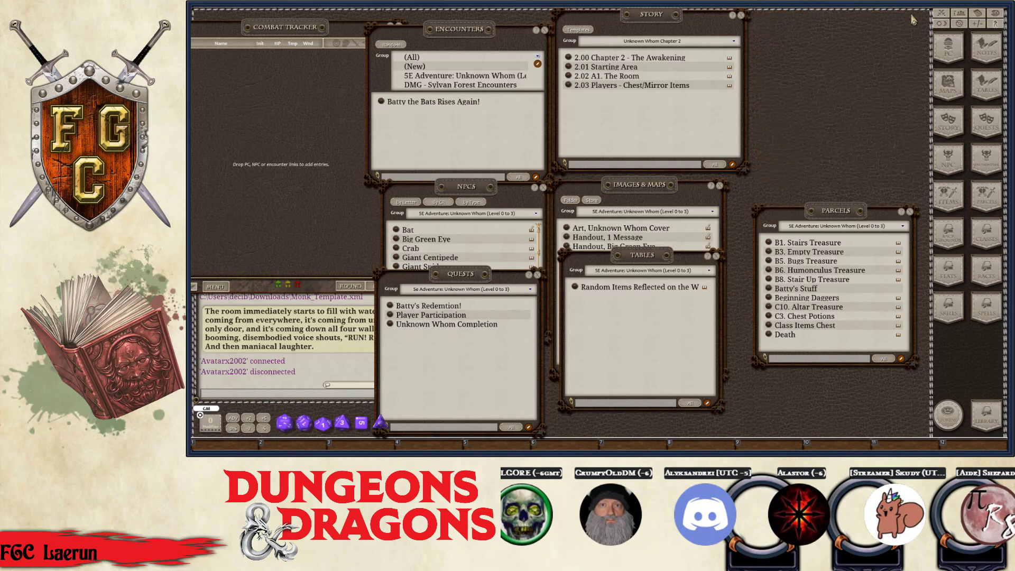
click(909, 212)
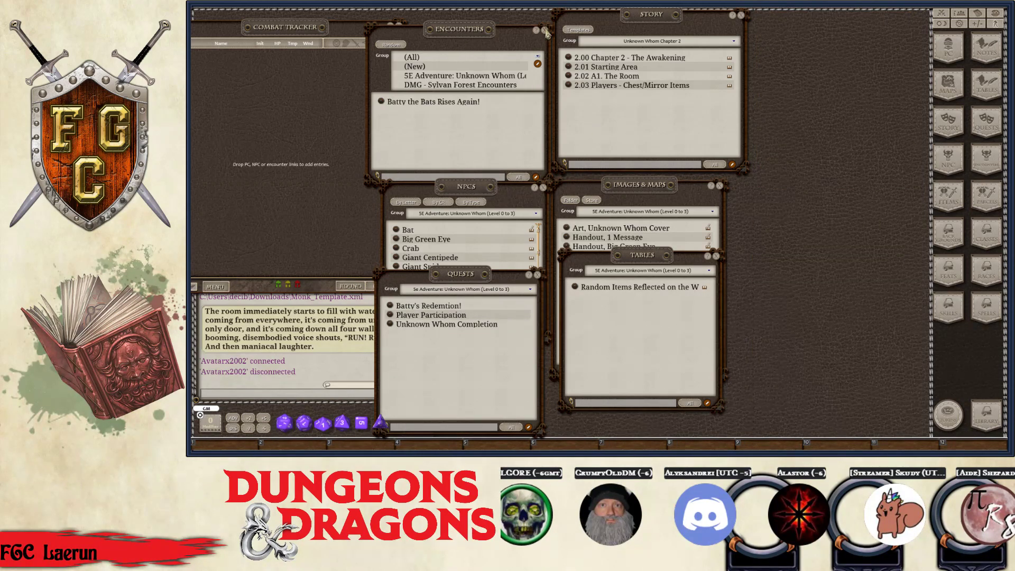
key(ctrl)
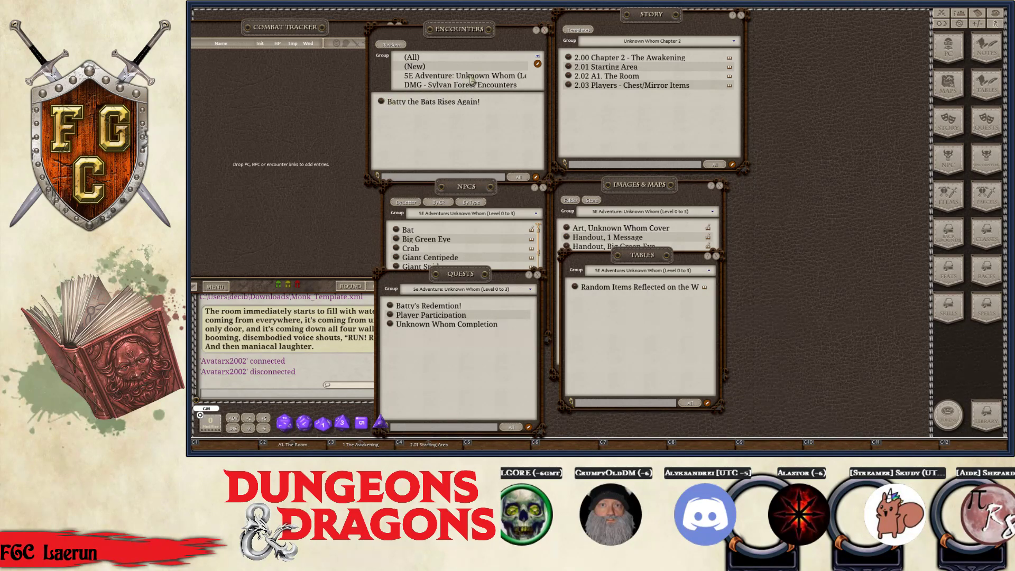
Duplicate the Batty the Bats Rises Again! encounter and move the duplicate into the DMG - Sylvan Forest Encounters group
click(380, 103)
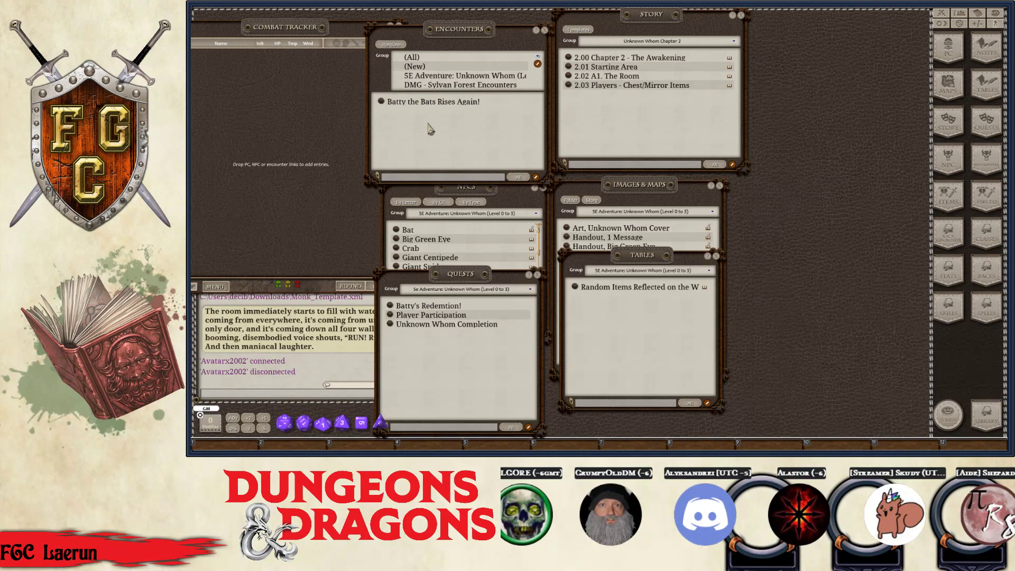
drag(381, 103, 394, 130)
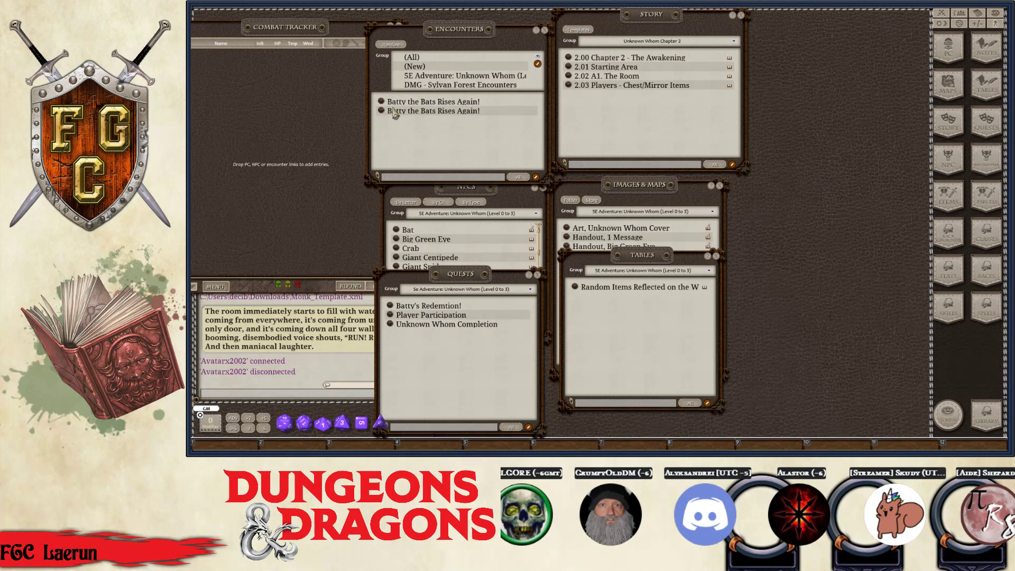
drag(381, 111, 440, 83)
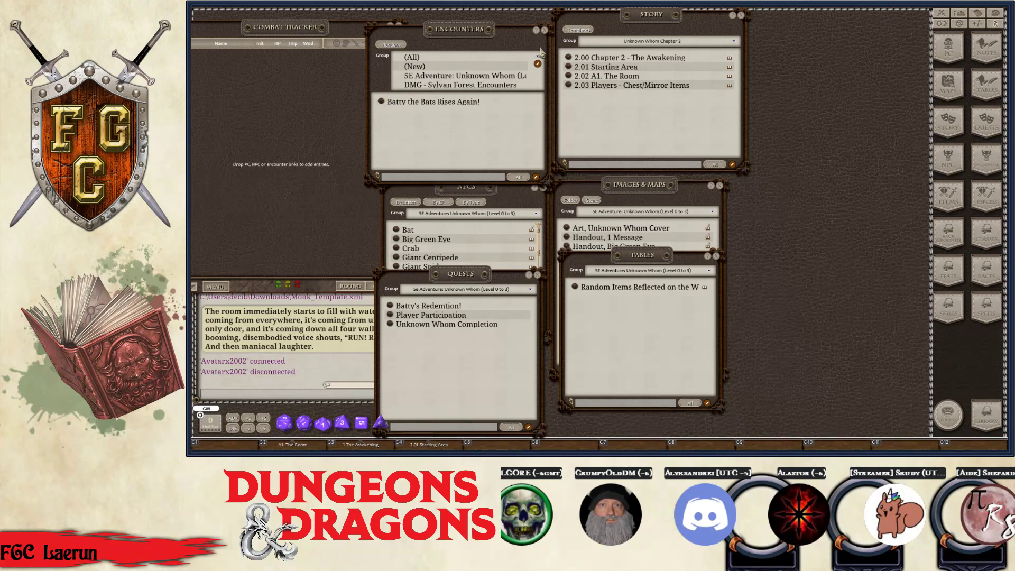
Close the Encounters, NPCs and Quests lists
click(544, 30)
drag(477, 190, 456, 68)
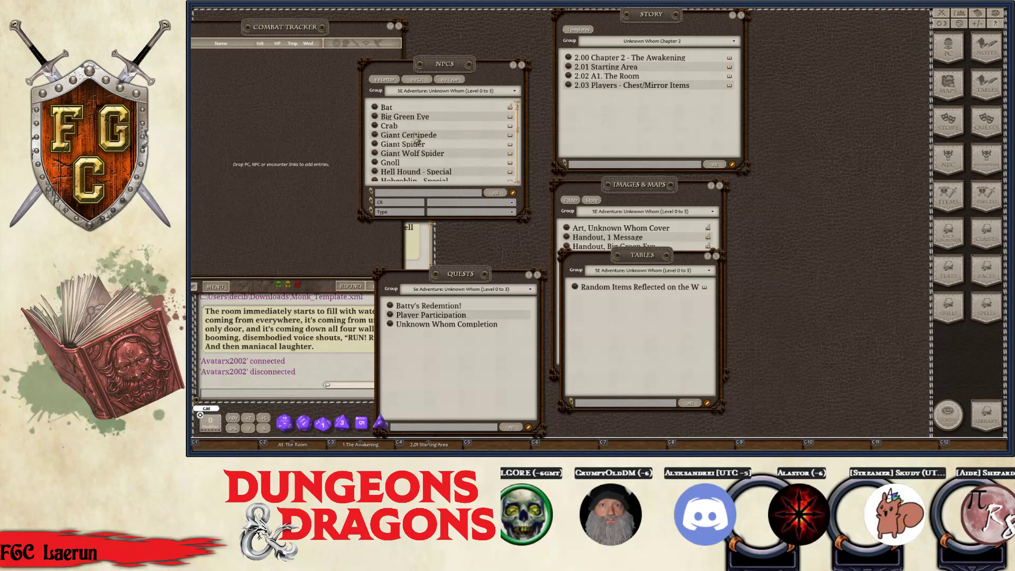
click(522, 65)
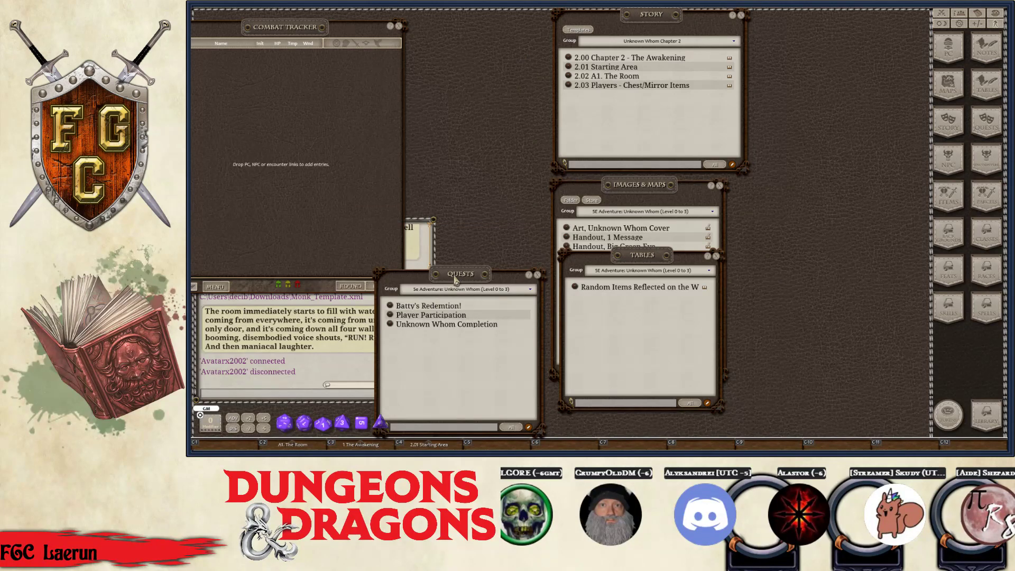
drag(460, 273, 441, 107)
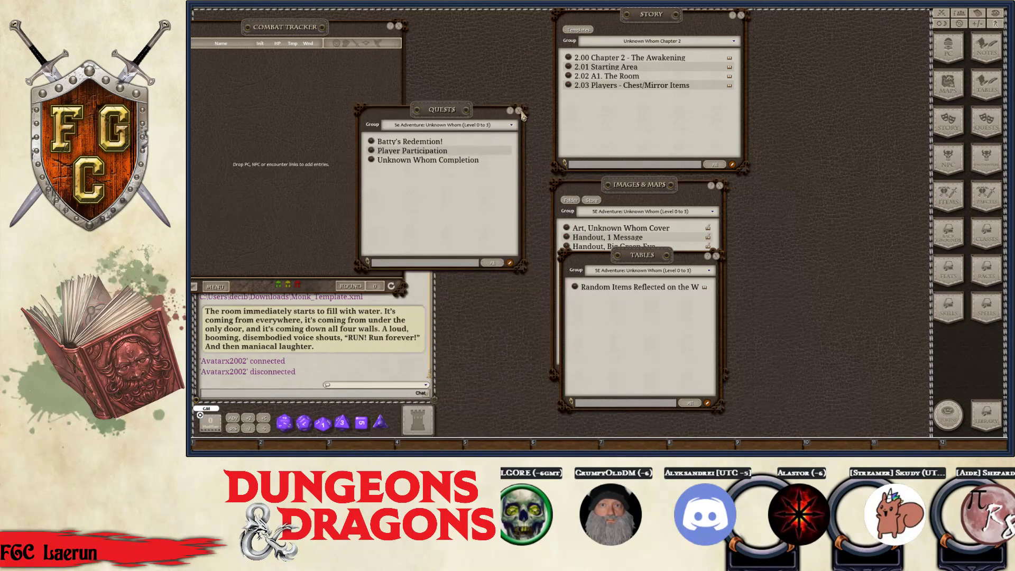
click(519, 108)
Close the Images & Maps list and place the Tables list directly below the Story list
click(662, 189)
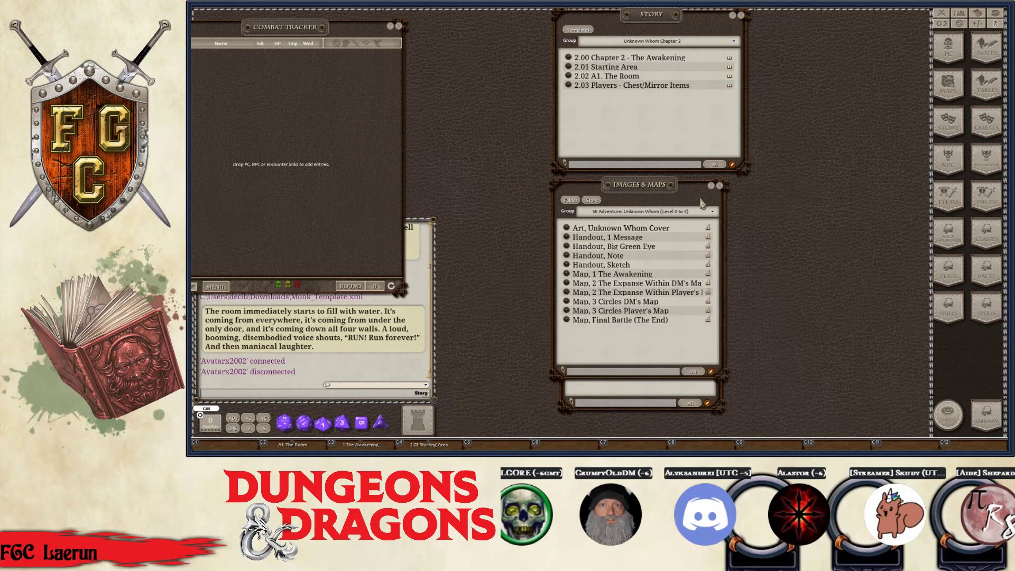
click(720, 186)
drag(635, 257, 644, 191)
key(ctrl)
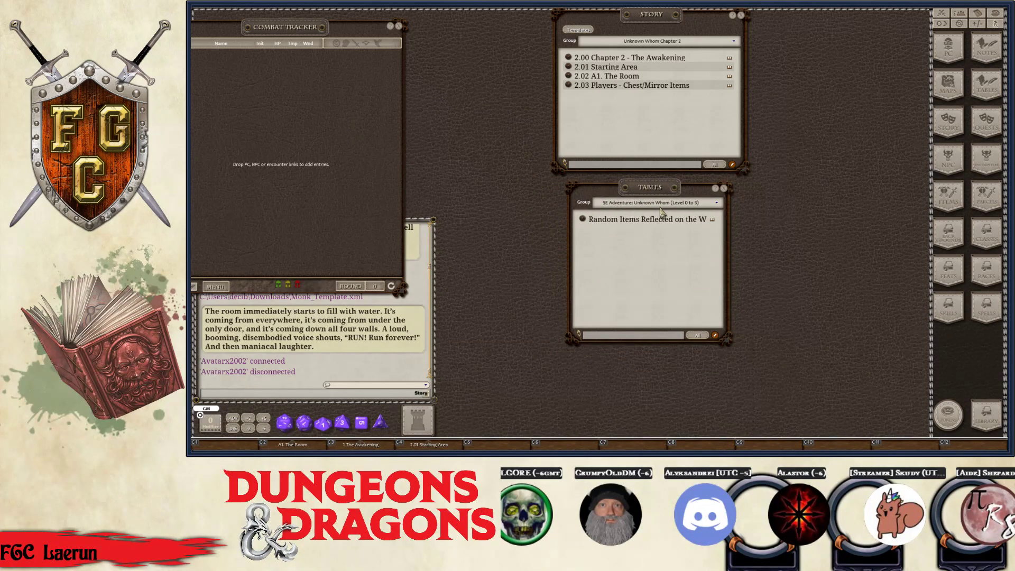
key(ctrl)
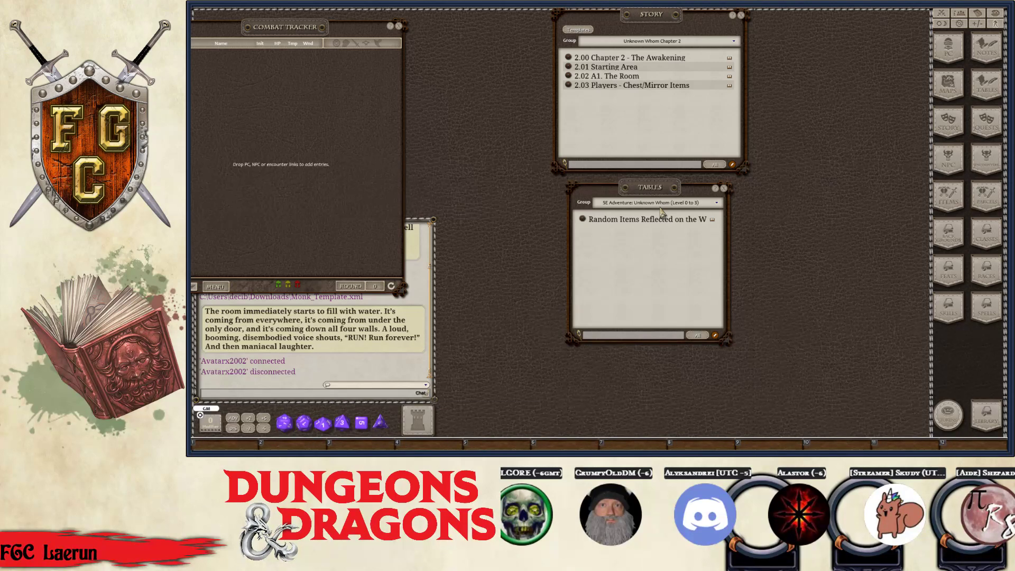
Roll on the Random Items Reflected on the Walls table with chat output and close the Combat Tracker covering the chat
click(583, 220)
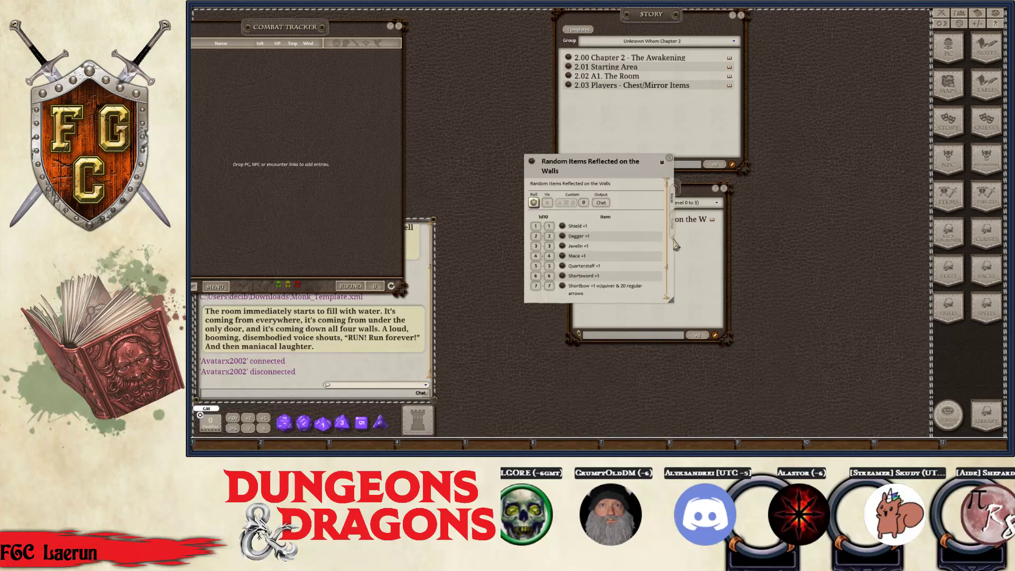
key(ctrl)
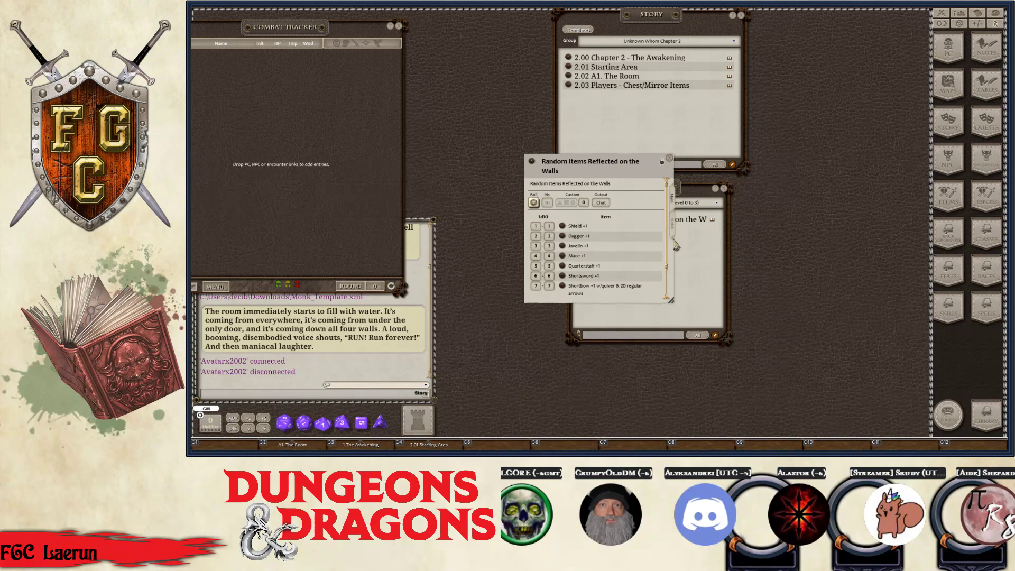
key(ctrl)
click(535, 203)
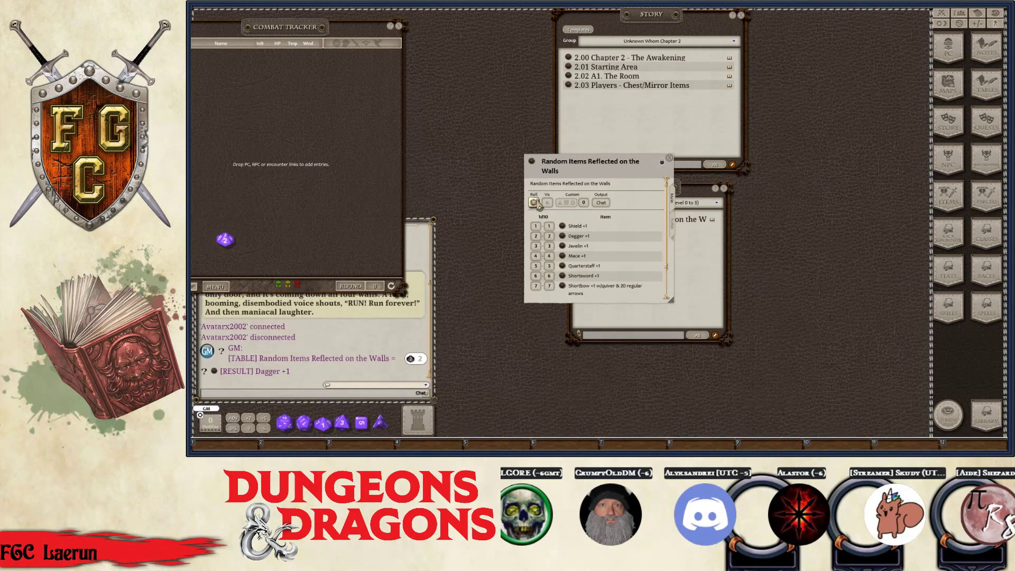
key(ctrl)
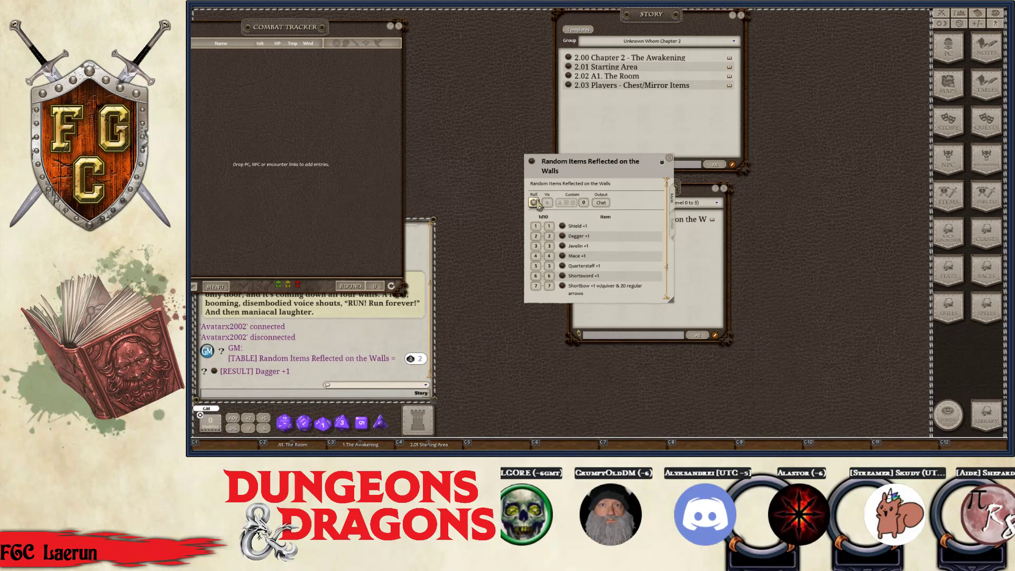
click(399, 27)
key(ctrl)
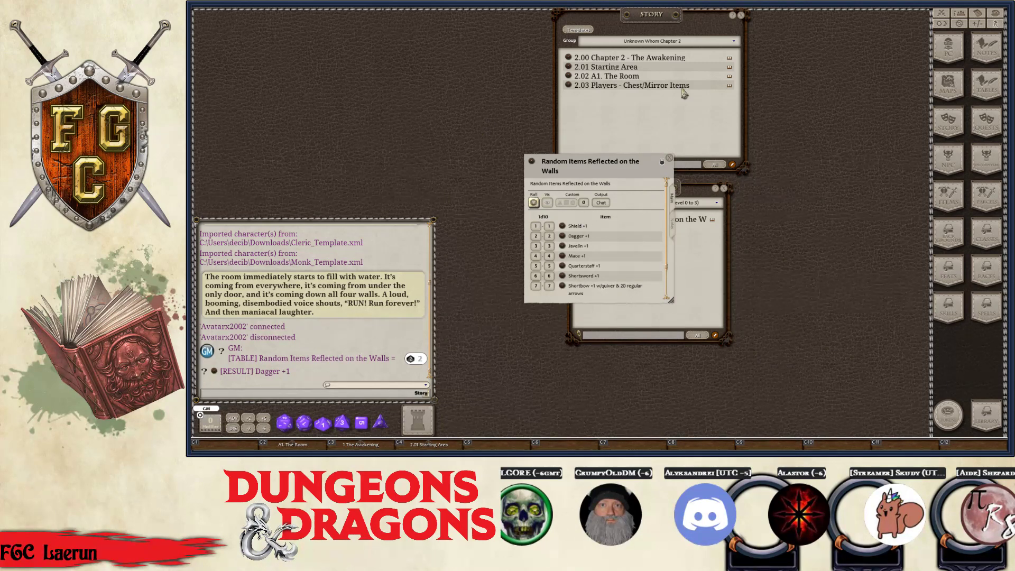
Reopen the Combat Tracker above the chat and open the Cleric Template character sheet from the character selection
click(957, 49)
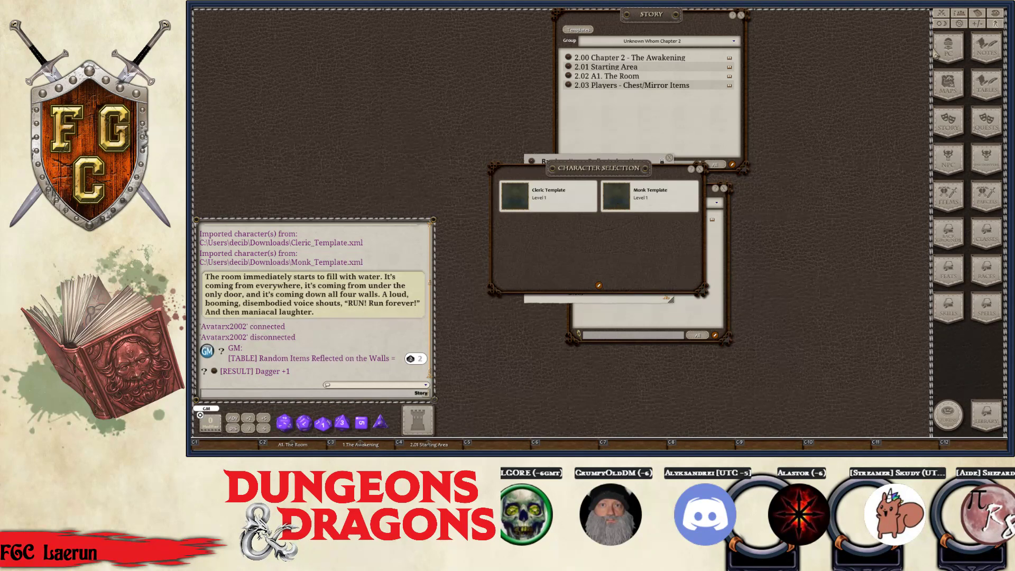
click(942, 13)
drag(284, 27, 315, 23)
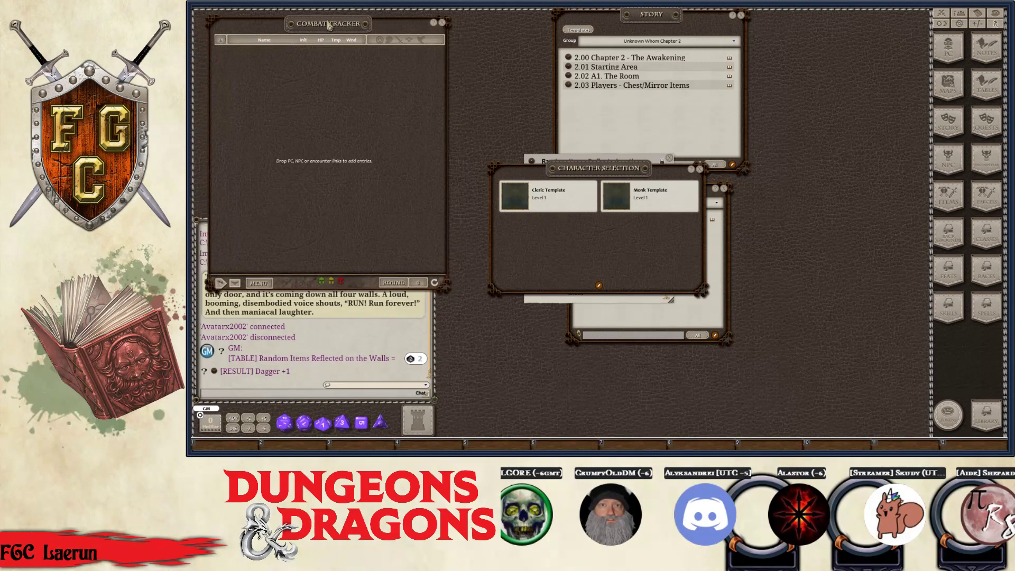
click(517, 197)
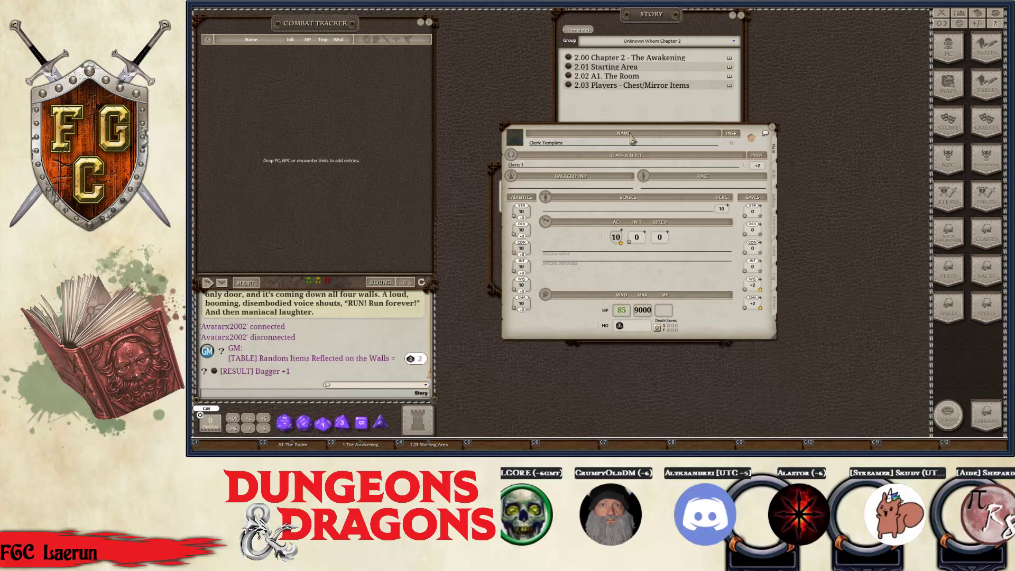
Assign a full-figure warrior portrait to the Cleric Template and move its sheet clear of the character selection
click(513, 140)
key(ctrl)
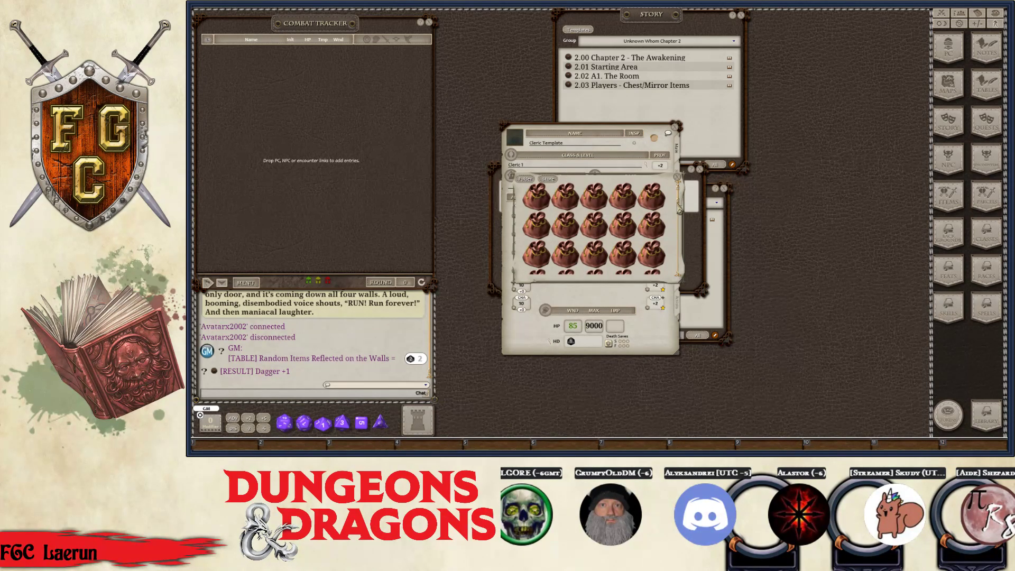
drag(681, 215, 675, 266)
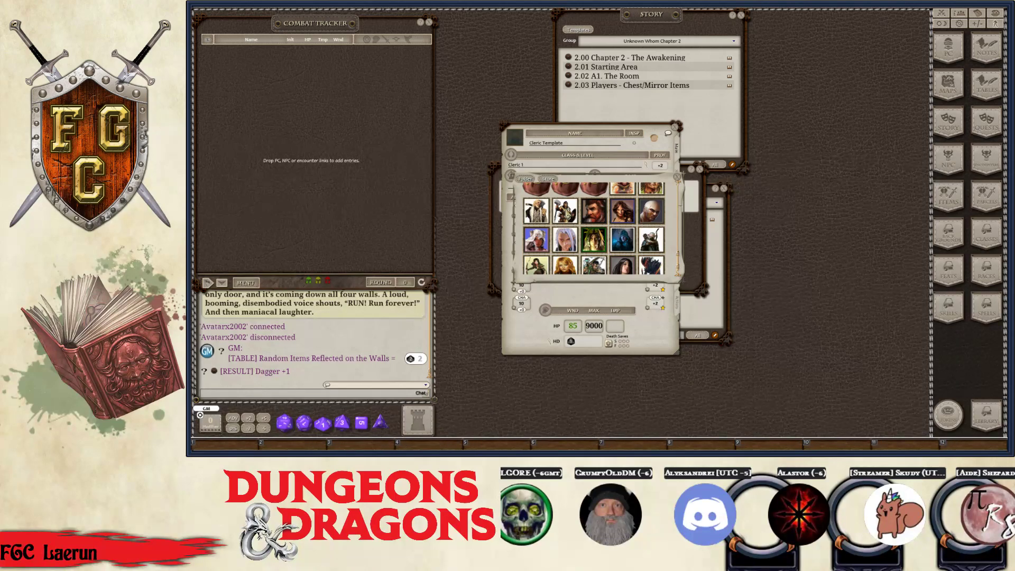
click(565, 211)
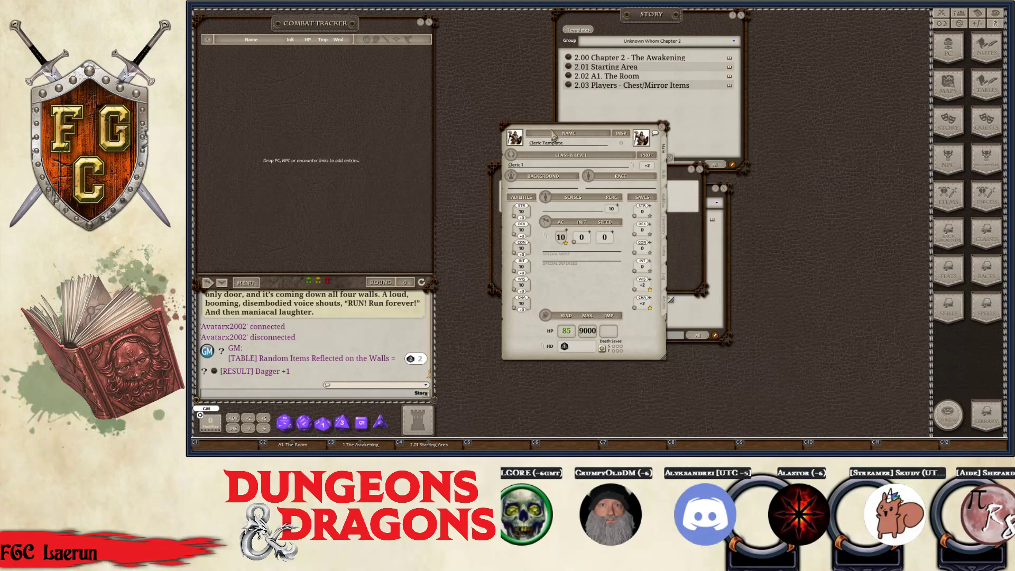
drag(557, 130, 783, 118)
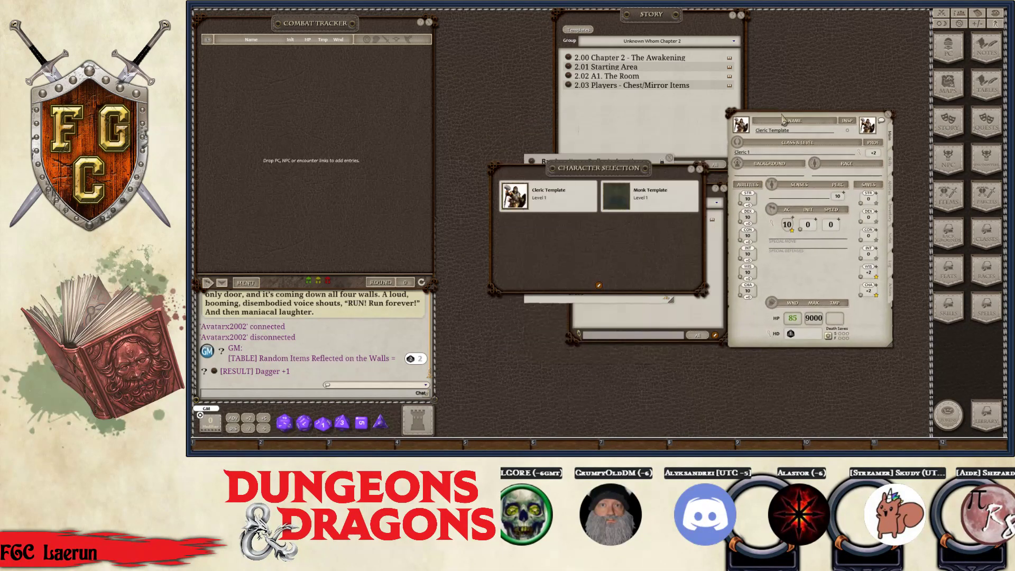
Open the Monk Template sheet, assign it the bald character portrait and arrange it beside the Cleric Template sheet
click(625, 200)
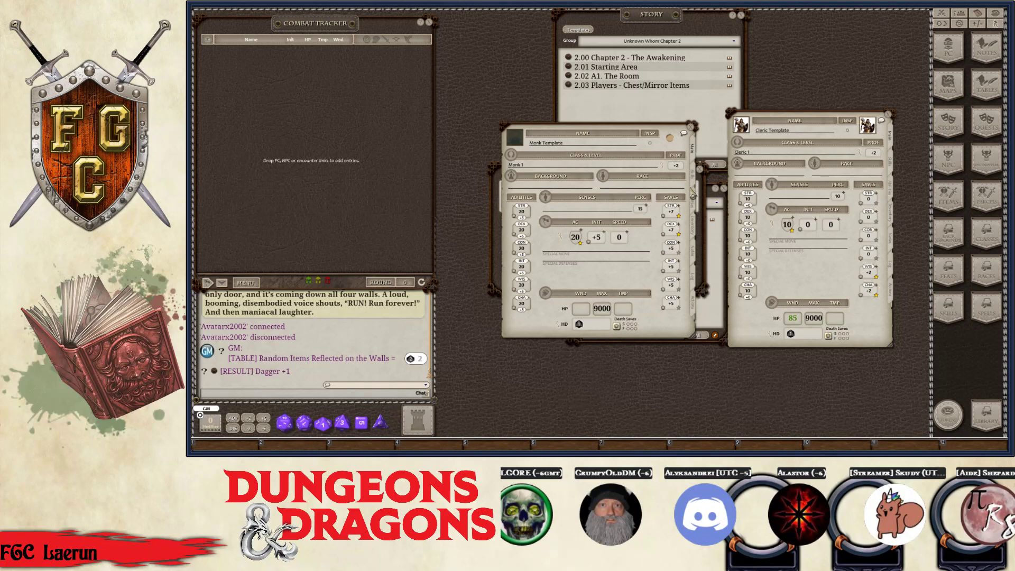
click(519, 142)
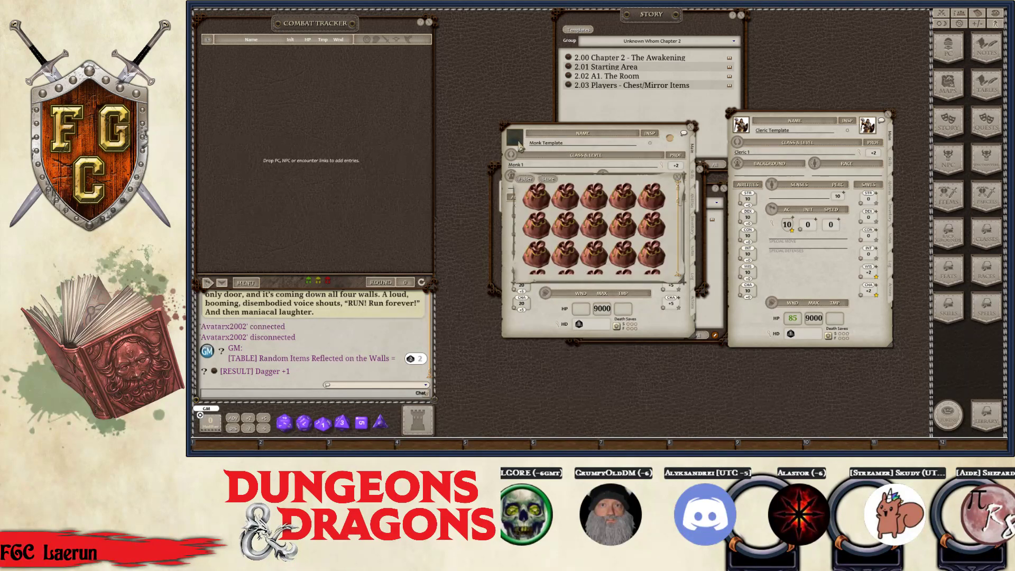
key(ctrl)
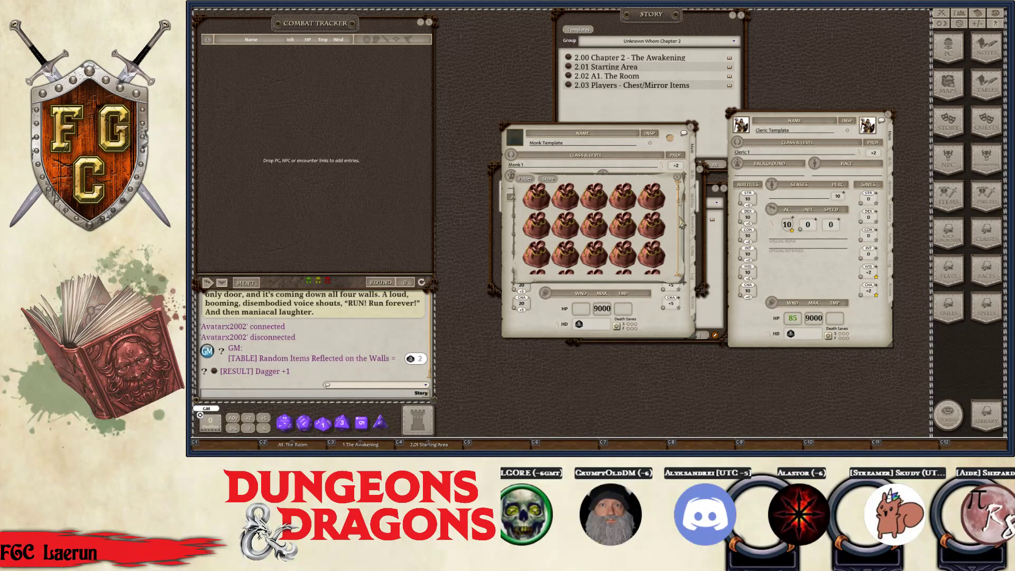
drag(682, 206, 682, 275)
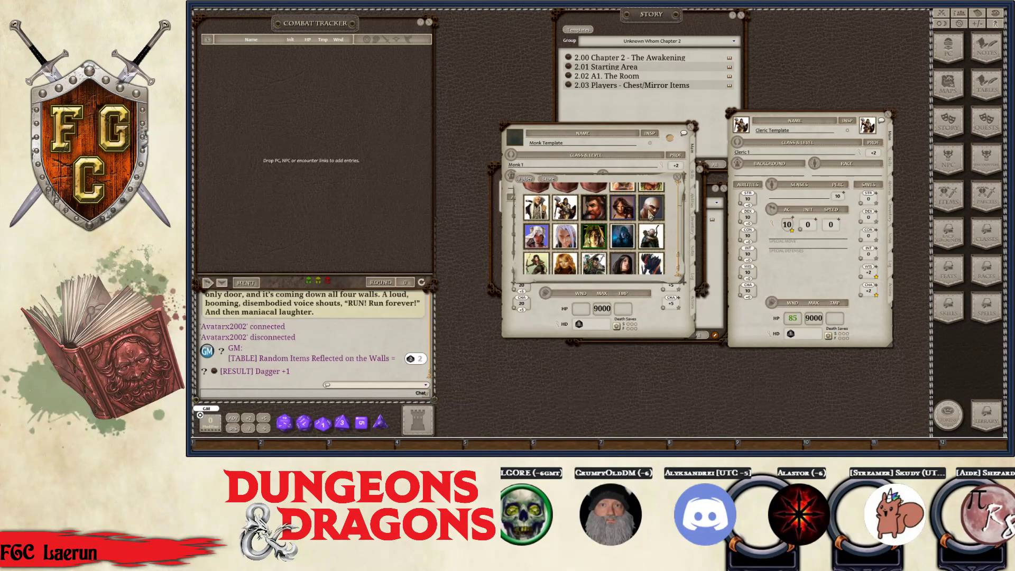
click(651, 211)
drag(618, 133, 623, 104)
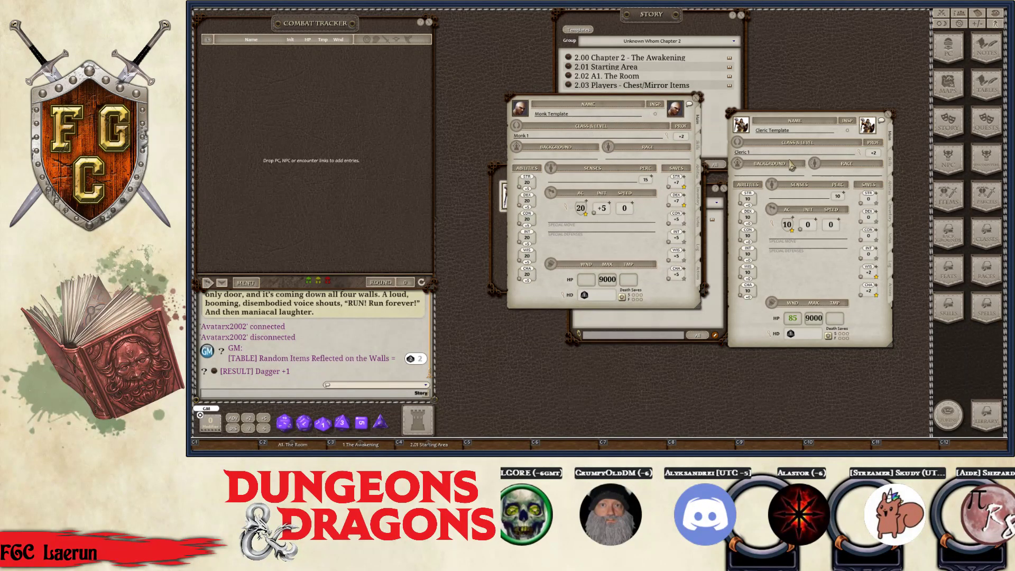
drag(799, 112, 780, 74)
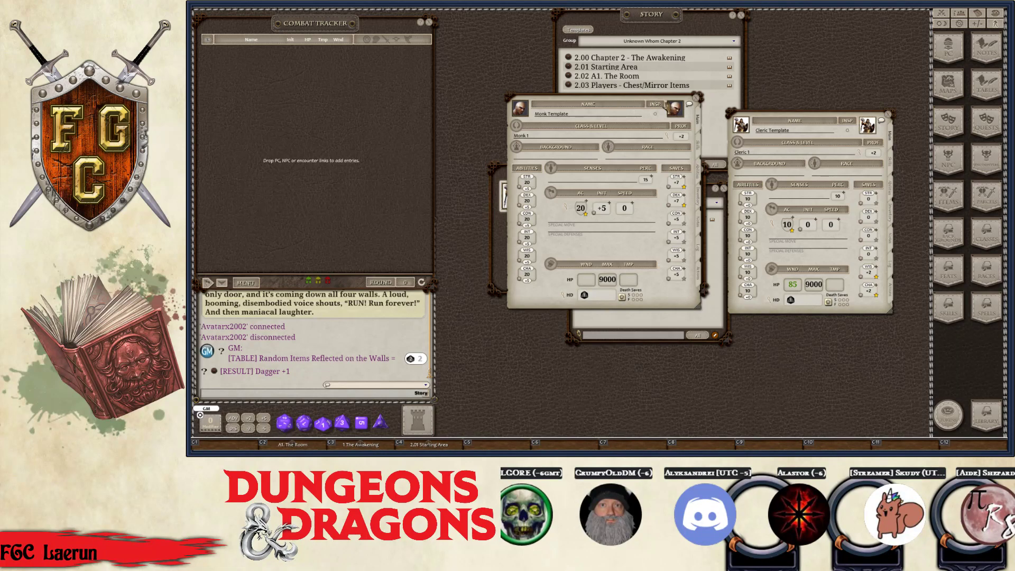
Check the Monk Template's weapons and abilities, then return its sheet to the main page beside the Cleric Template
click(702, 278)
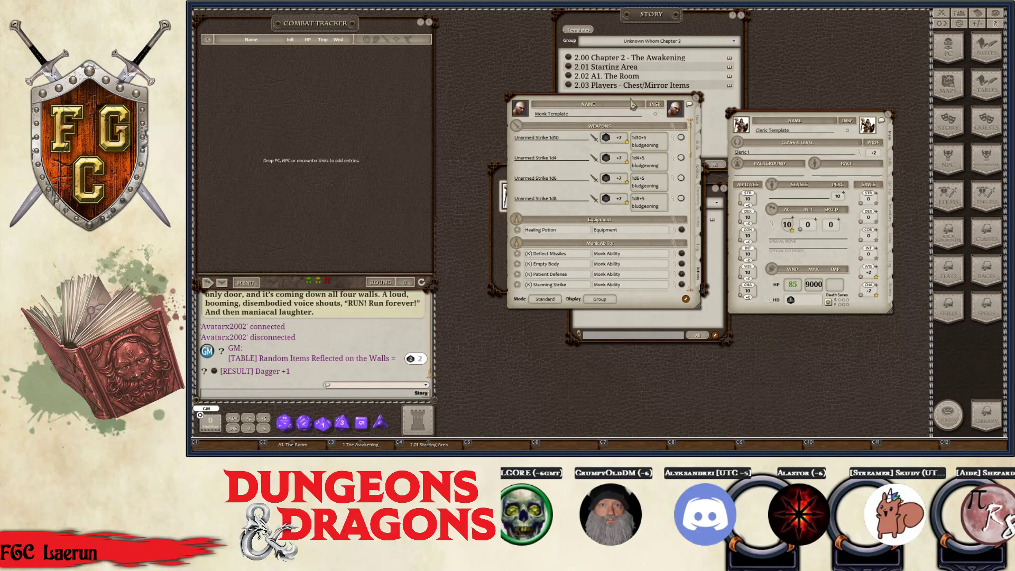
drag(630, 105, 649, 119)
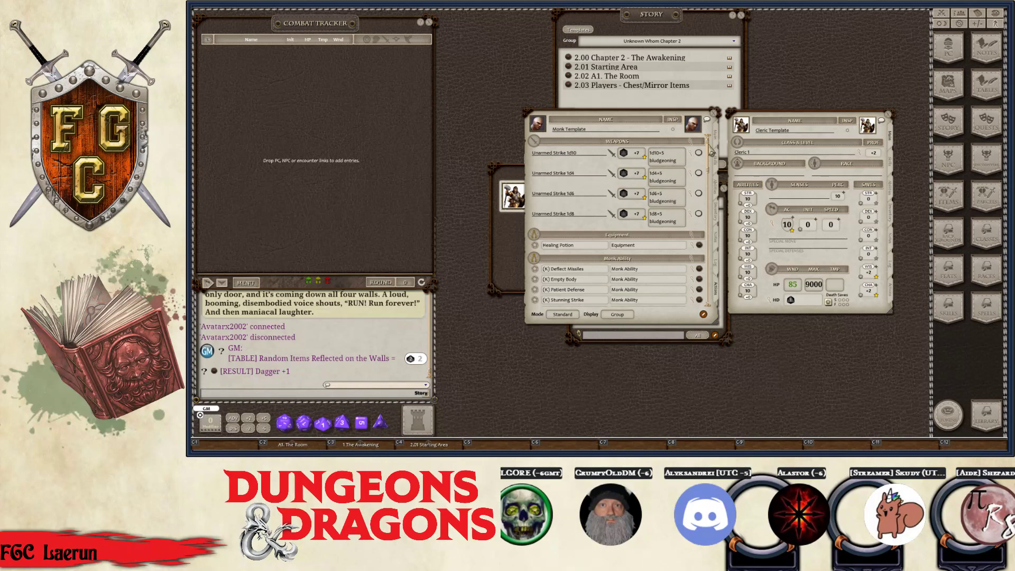
click(716, 140)
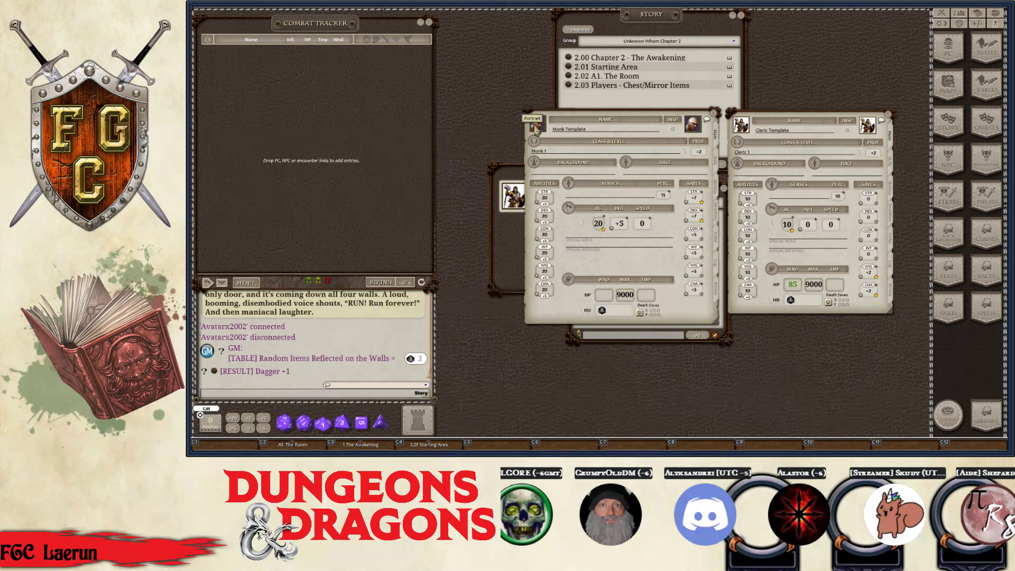
Add the Monk Template and Cleric Template to the Combat Tracker and close the character selection
drag(537, 126, 255, 80)
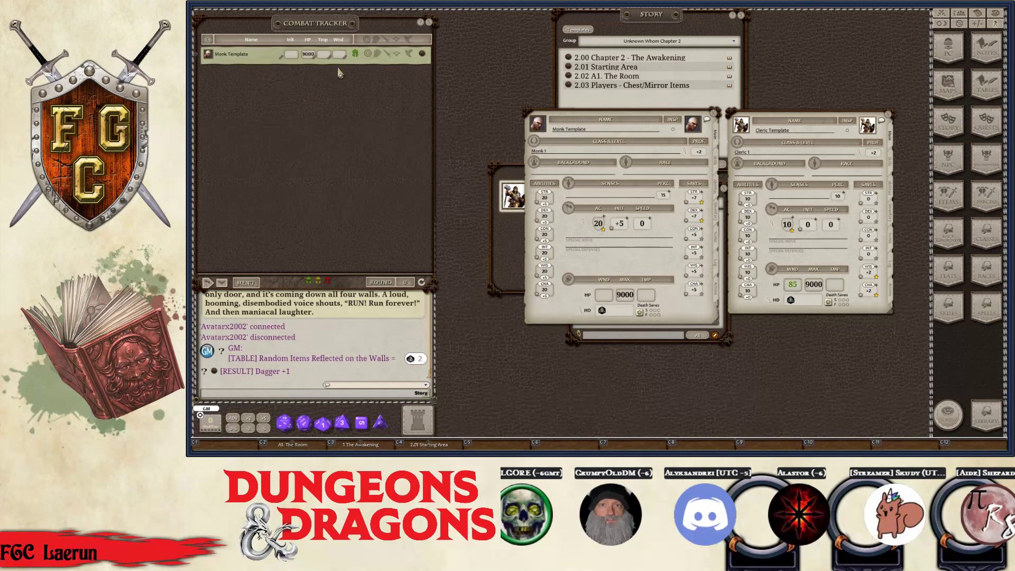
drag(747, 131, 233, 96)
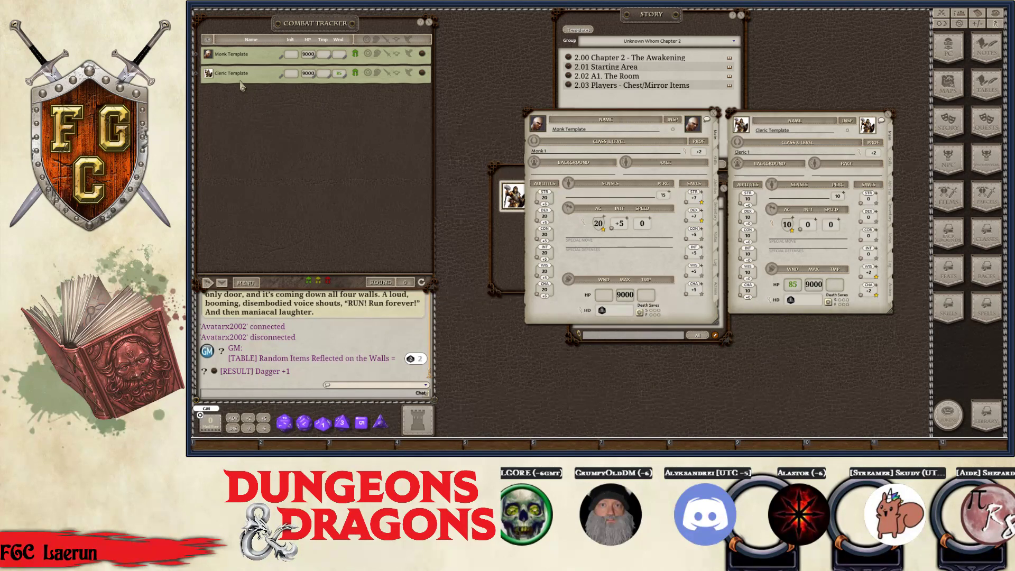
drag(621, 127, 775, 209)
click(620, 174)
drag(620, 174, 569, 177)
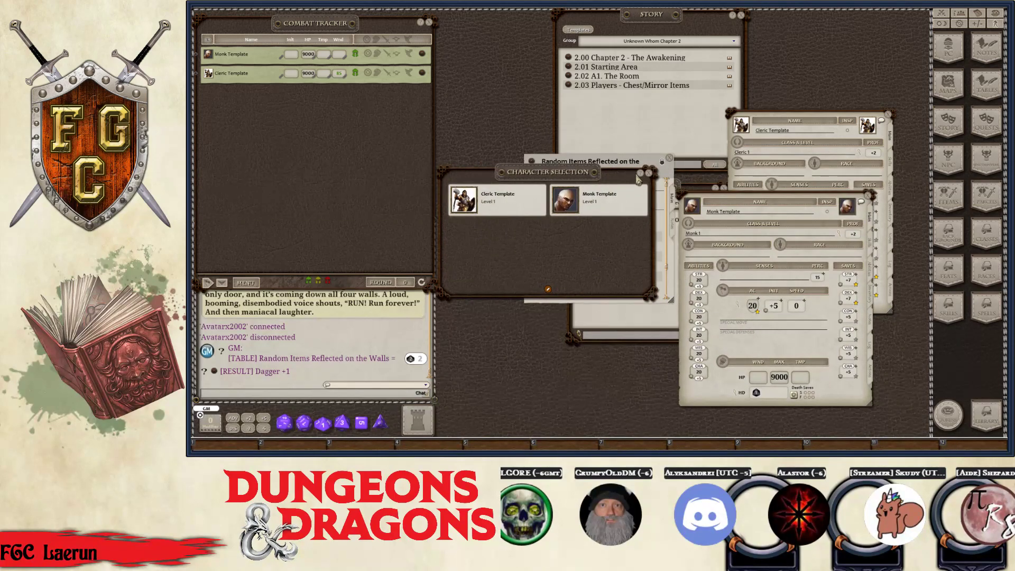
click(650, 174)
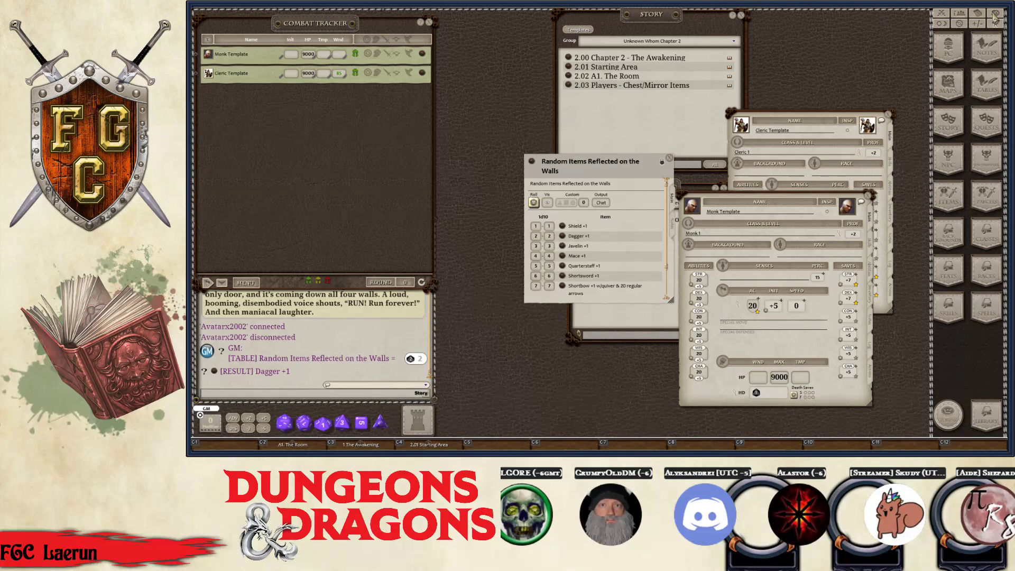
Open the Party Sheet, add the Cleric Template and Monk Template as members, and close the Cleric Template sheet
click(960, 16)
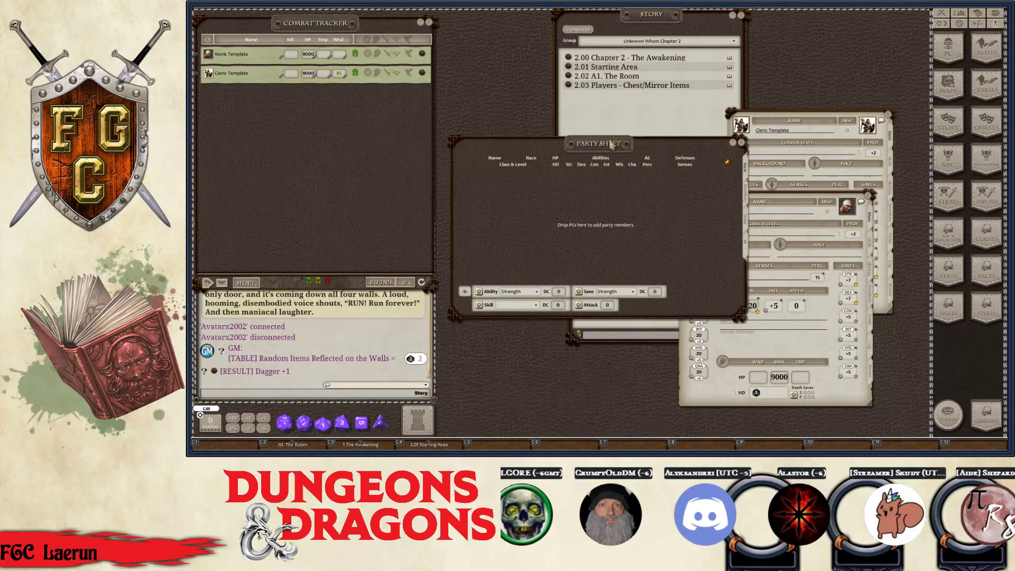
drag(610, 147, 581, 54)
drag(788, 206, 821, 208)
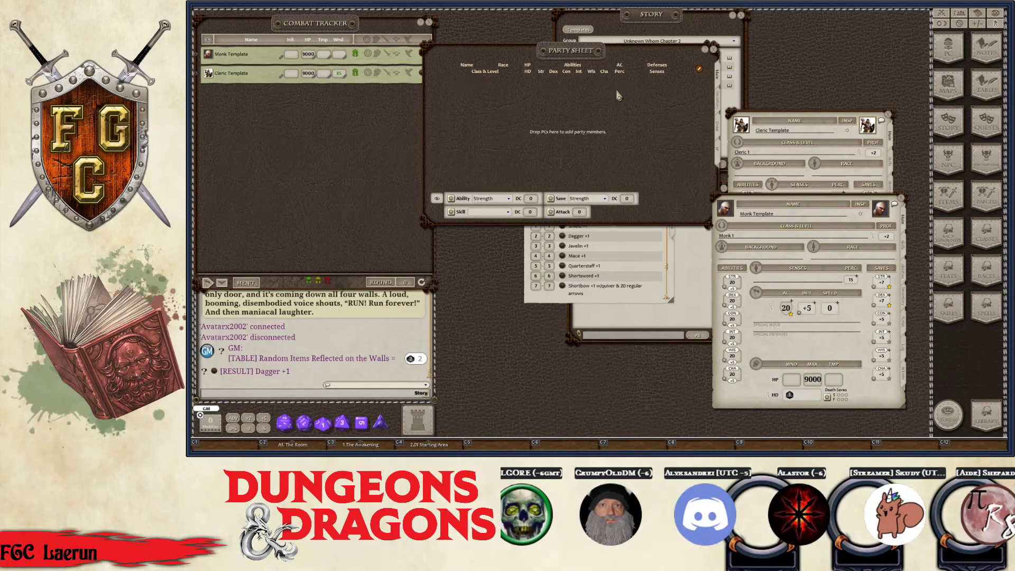
drag(741, 125, 443, 90)
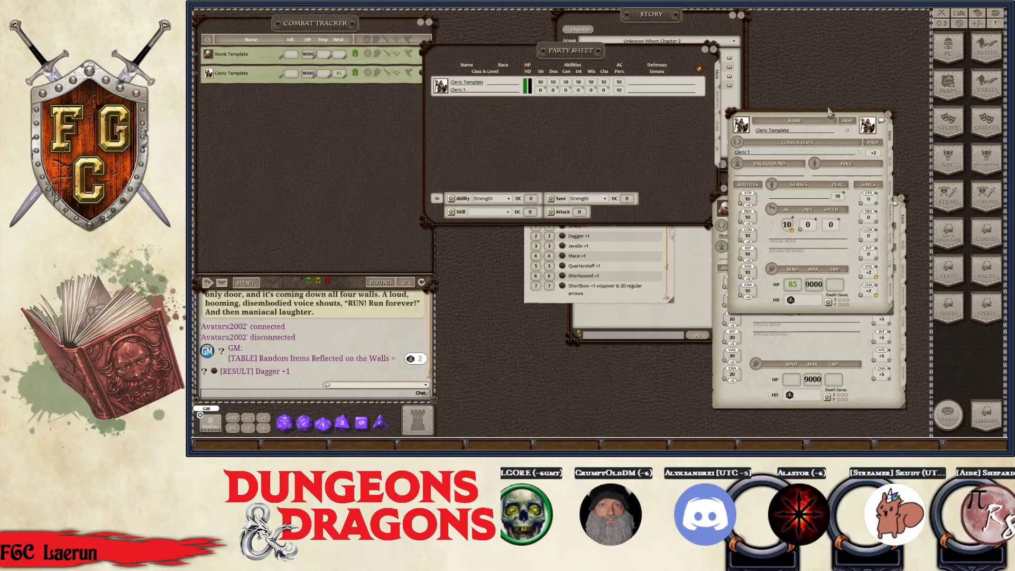
click(888, 114)
drag(728, 210, 454, 124)
drag(583, 64, 746, 31)
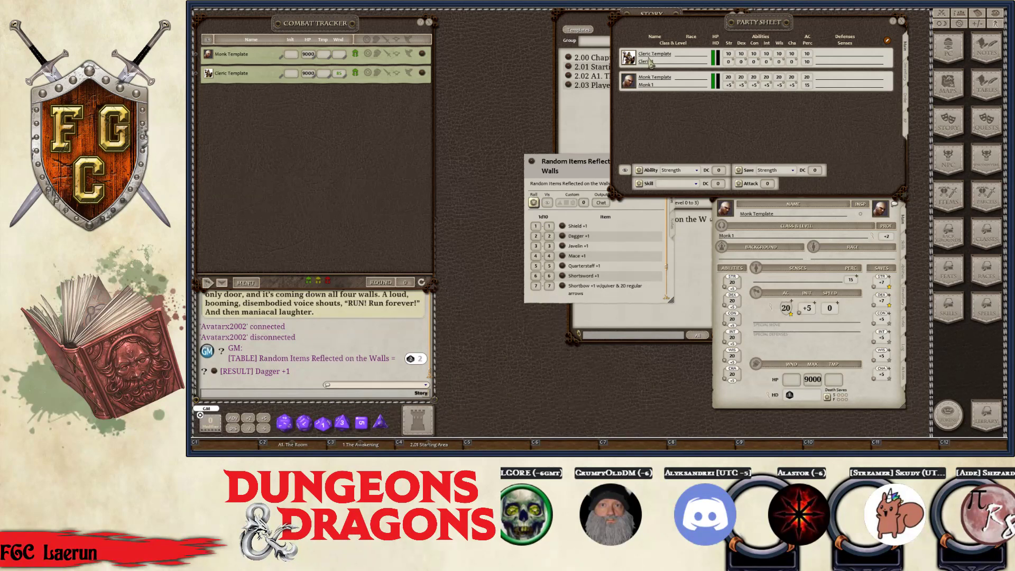
Show the Monk Template's inventory and add the Dagger +1 from the chat's table result to its equipment
drag(587, 177, 468, 167)
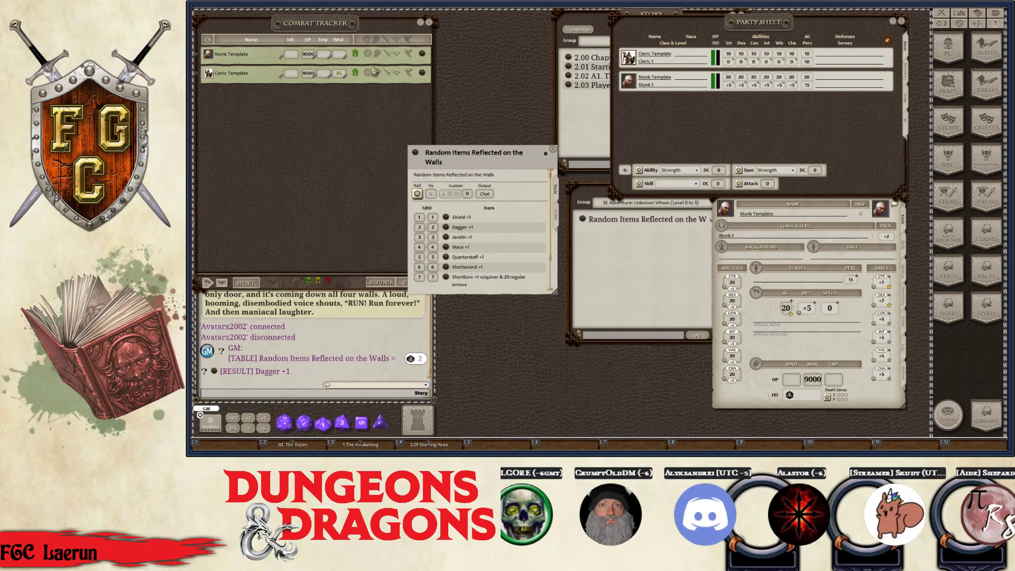
click(812, 205)
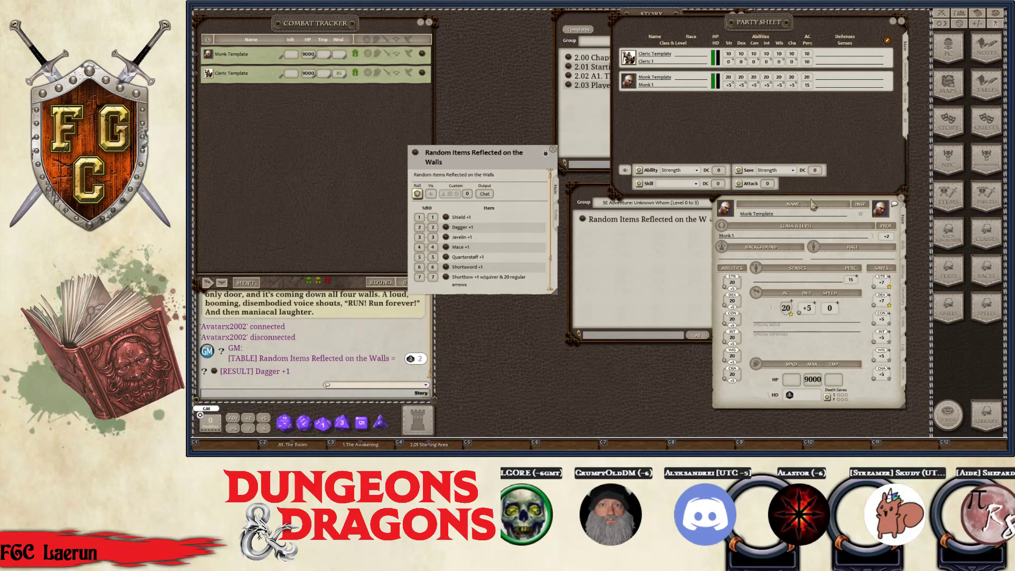
ctrl+click(811, 200)
drag(763, 201, 531, 74)
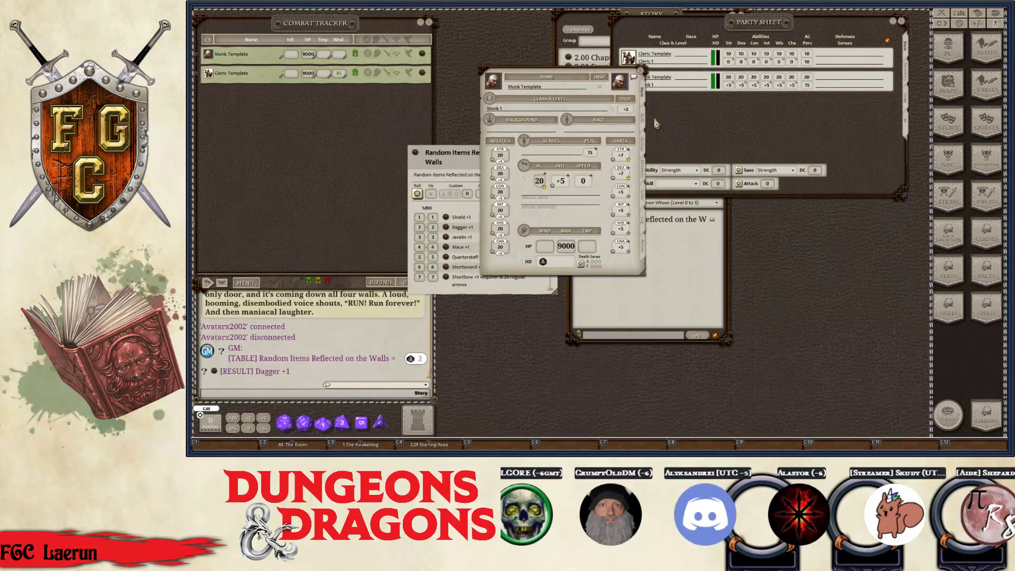
ctrl+click(645, 177)
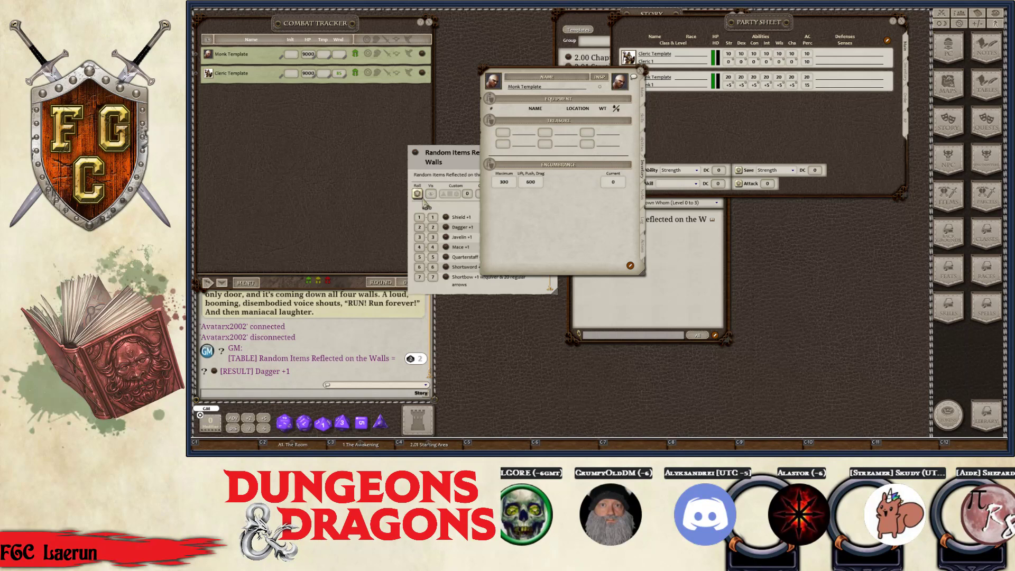
drag(215, 374, 550, 113)
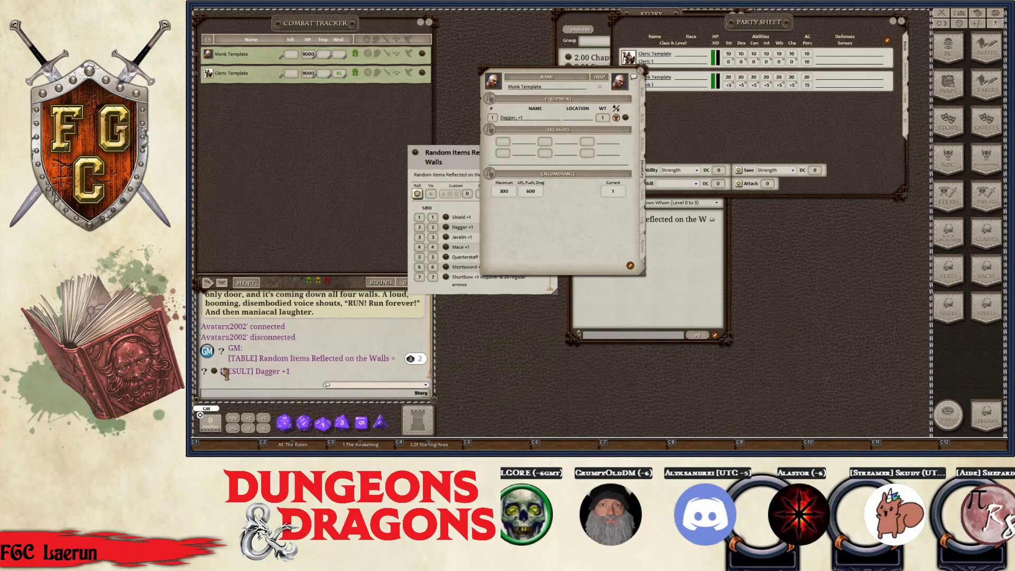
Set the Random Items Reflected on the Walls table's output to Parcel, roll on it and move the resulting parcel aside
click(436, 161)
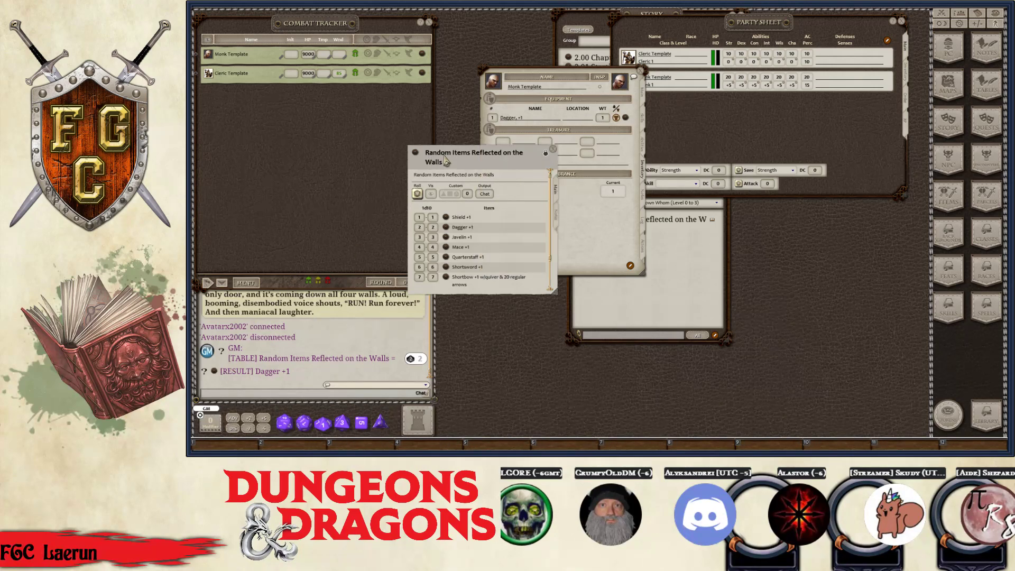
click(485, 194)
click(486, 194)
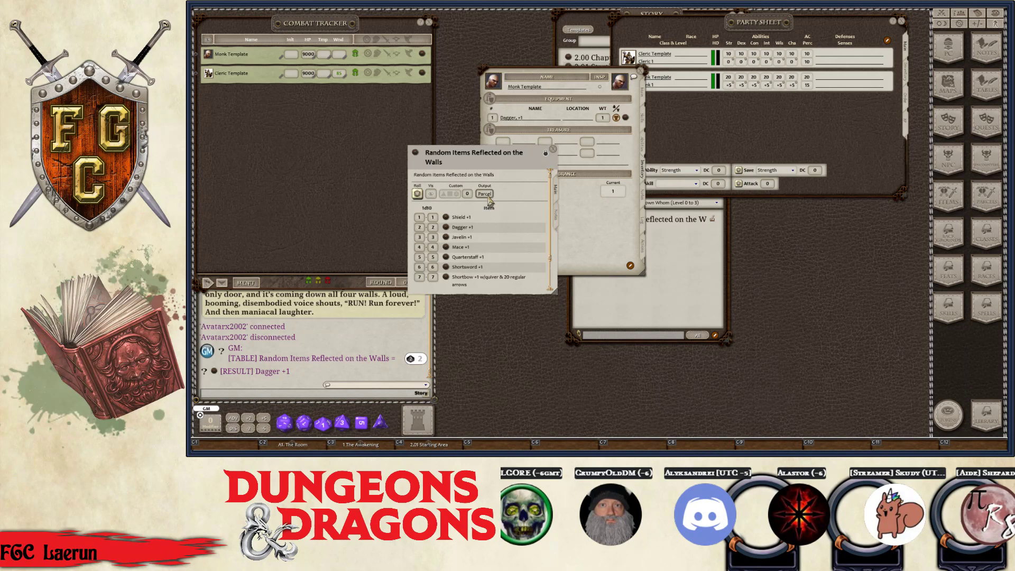
click(417, 194)
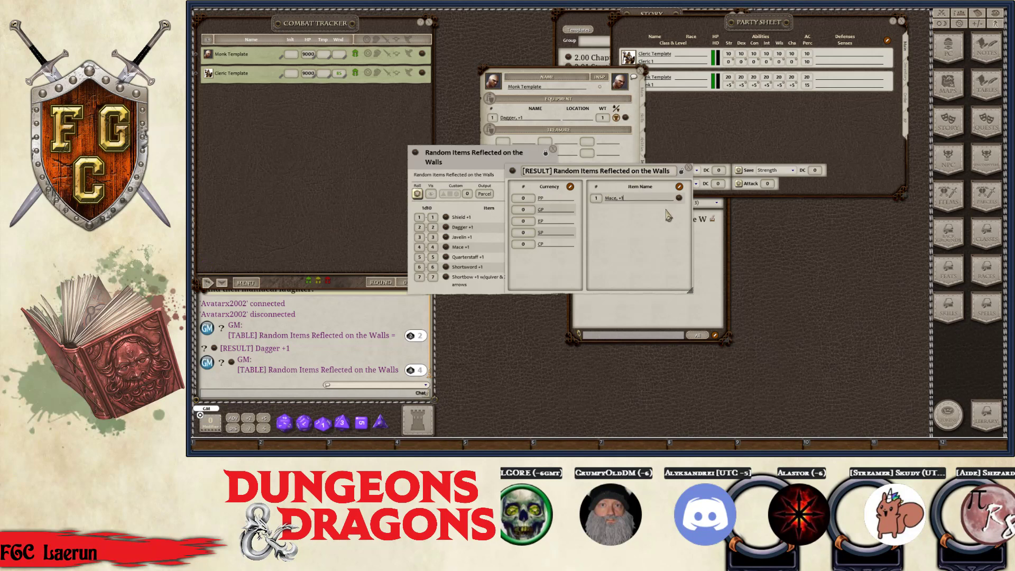
drag(582, 183, 656, 200)
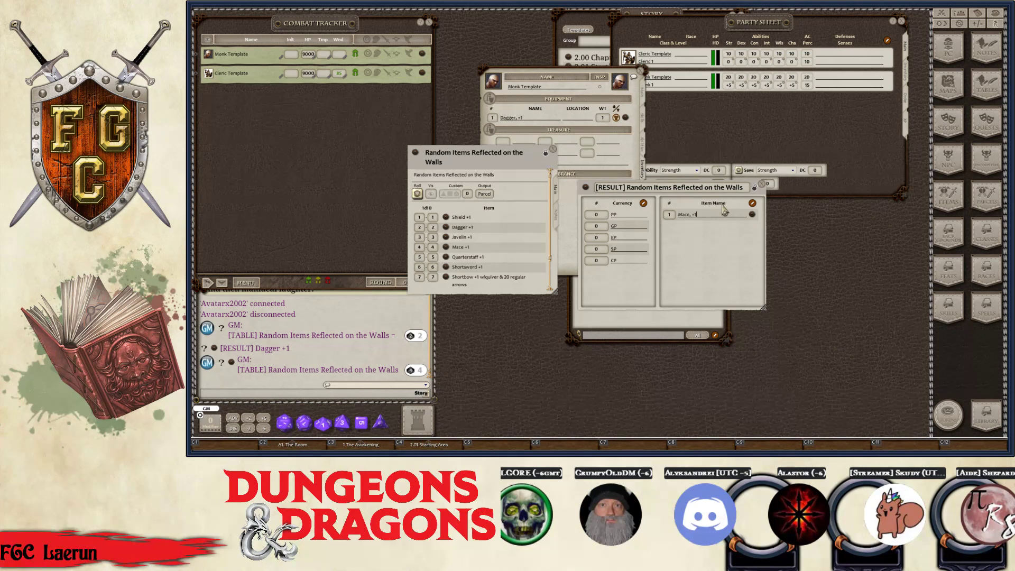
drag(613, 191, 812, 254)
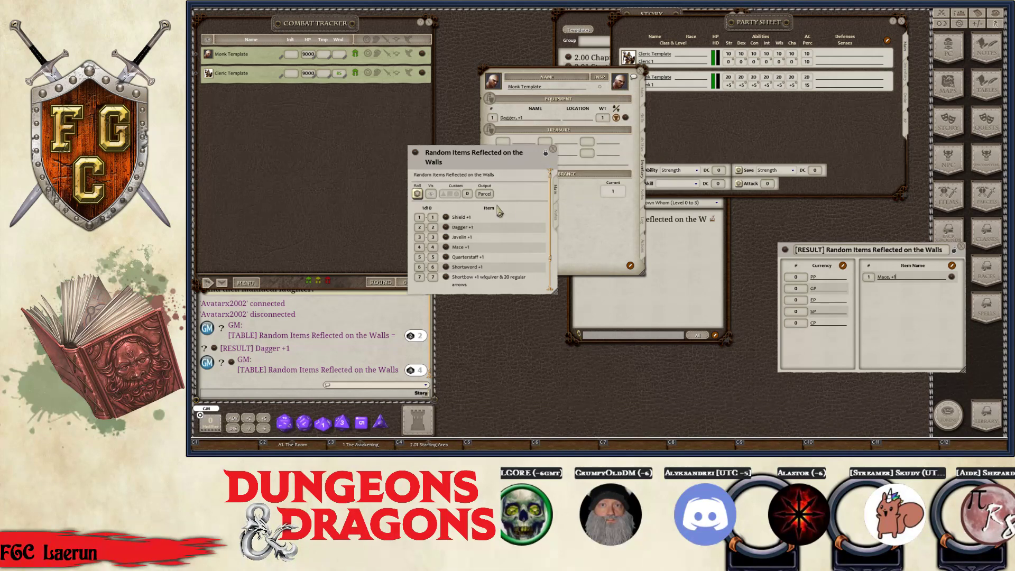
View the table's notes, unlock the table, make its rolls visible and roll again with parcel output
click(558, 218)
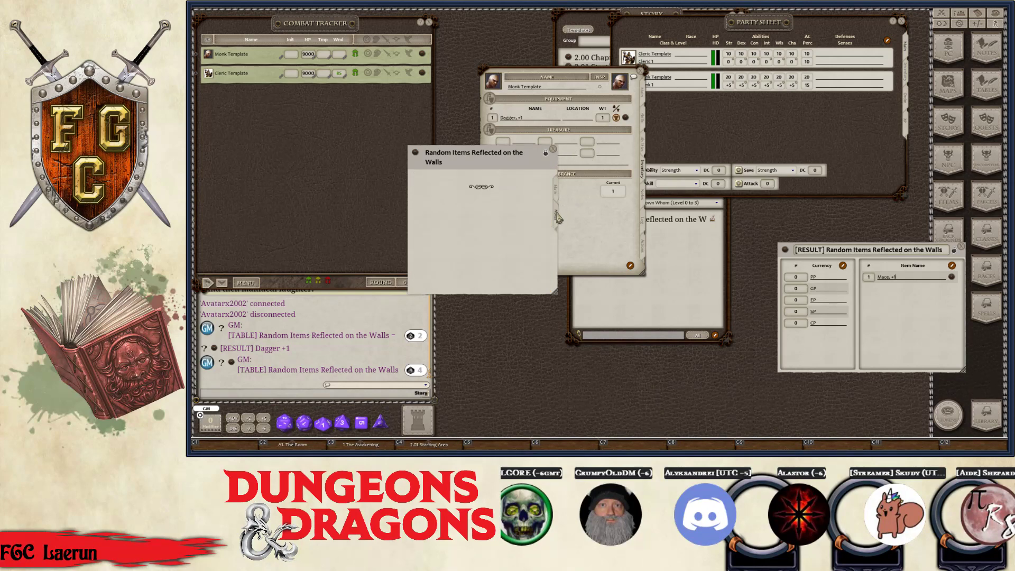
click(556, 192)
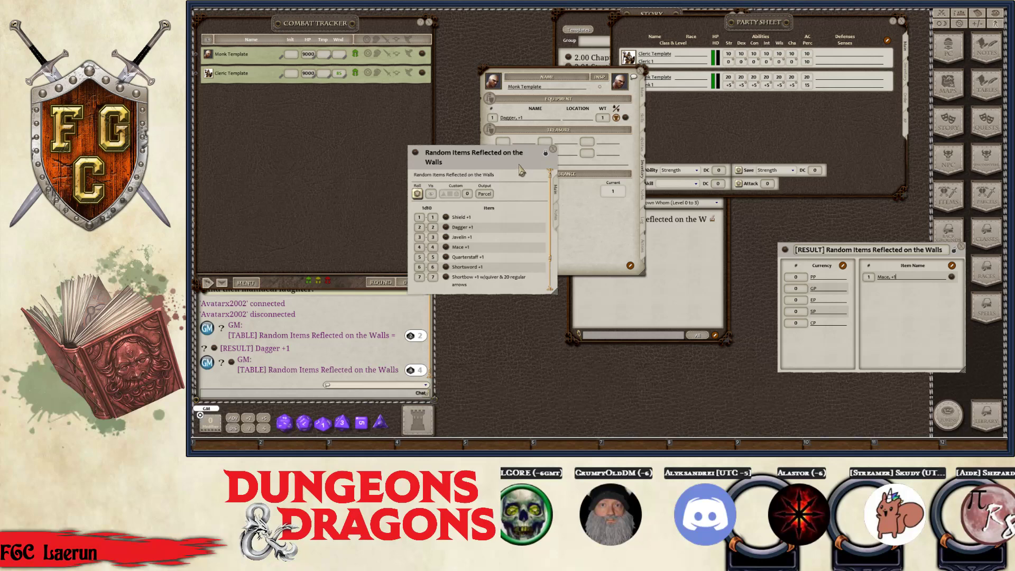
drag(521, 170, 466, 131)
key(ctrl)
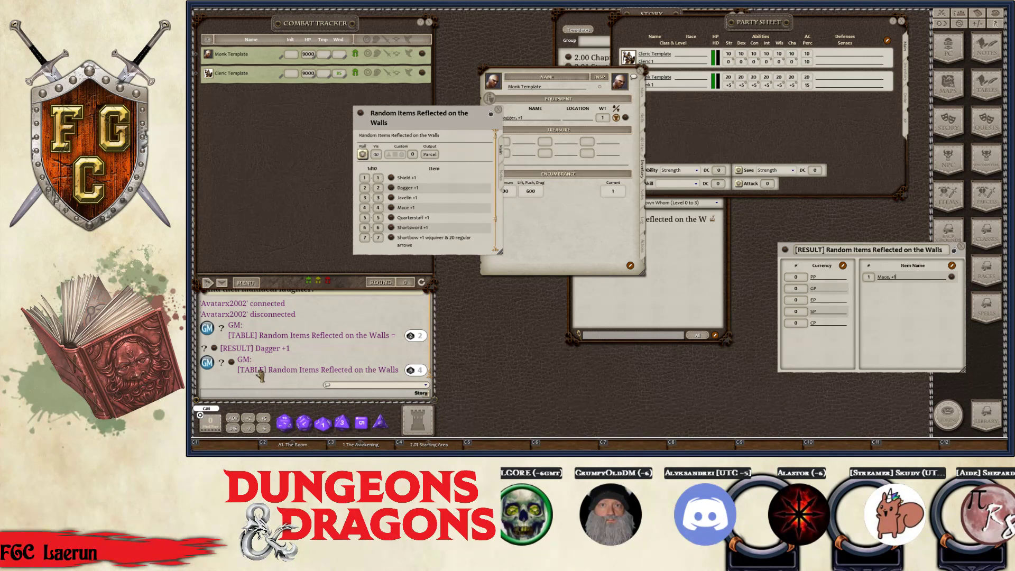
click(363, 155)
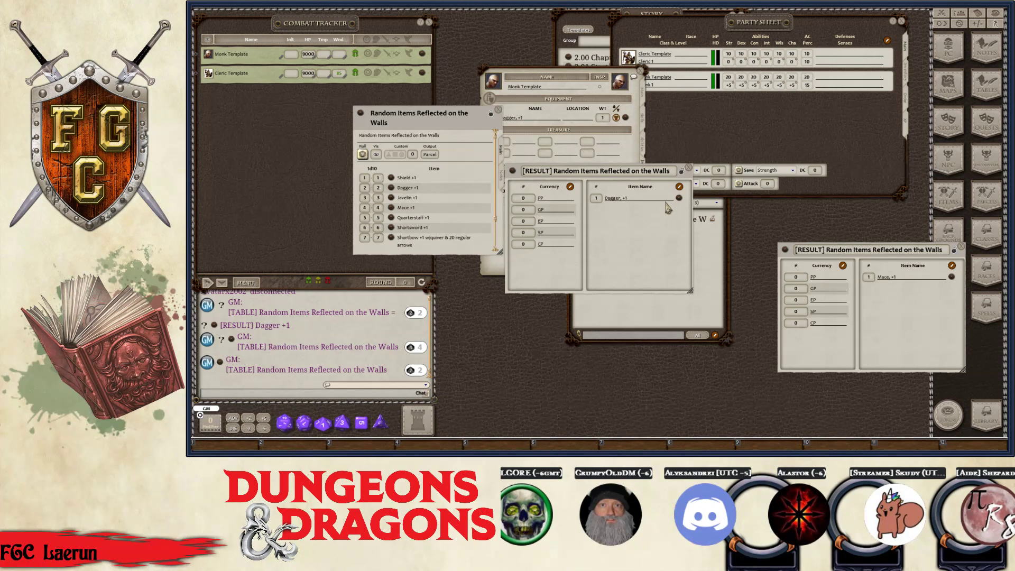
Close the random item result parcels and enlarge the Random Items Reflected on the Walls table window
click(688, 168)
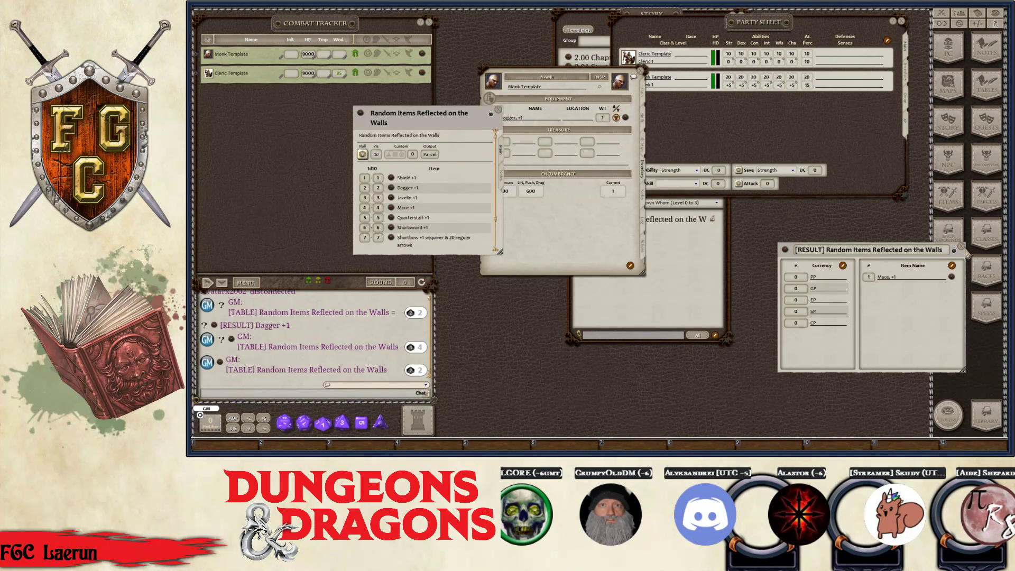
click(967, 256)
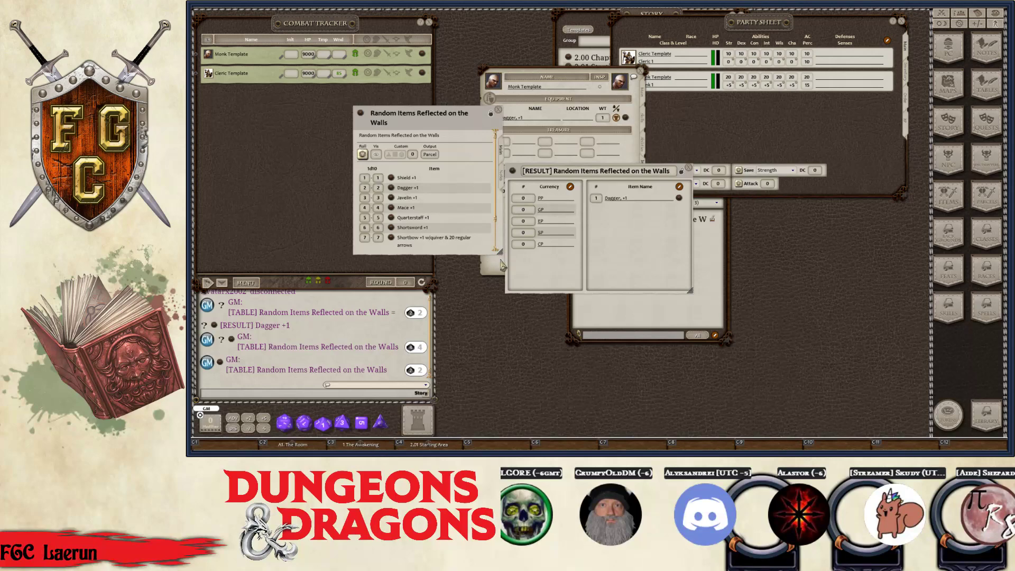
drag(499, 253, 714, 387)
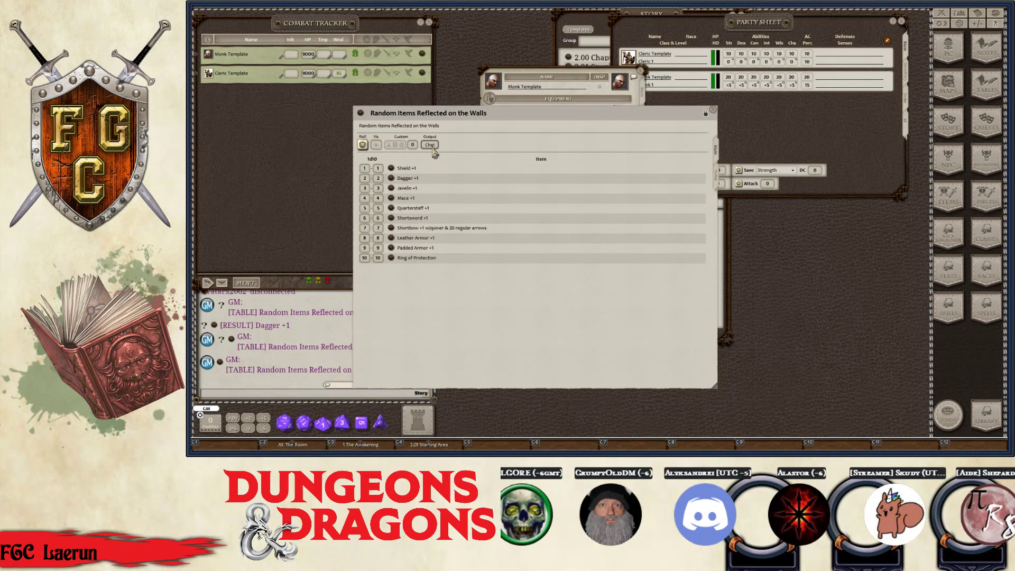
drag(515, 122, 686, 145)
key(ctrl)
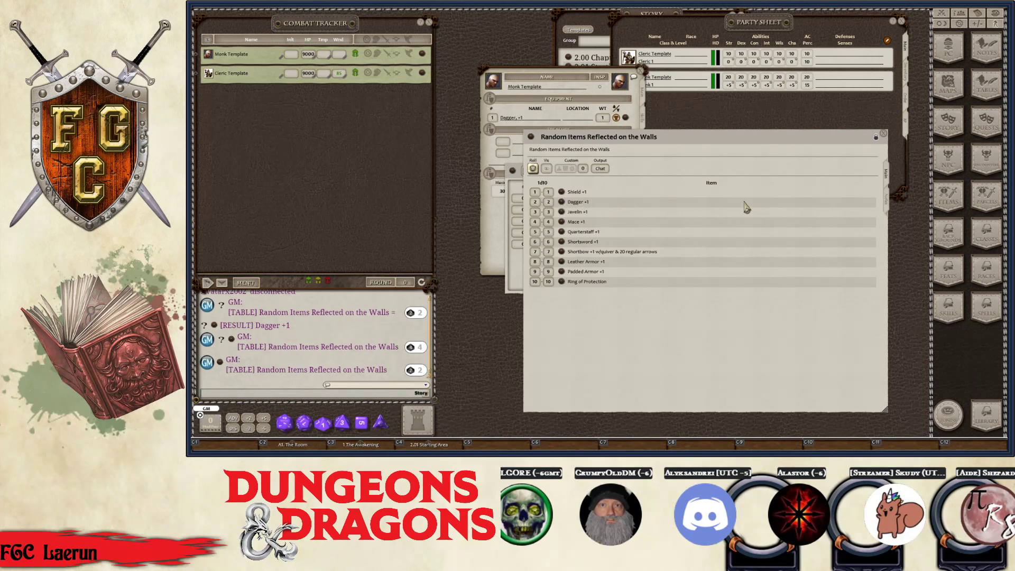
Cycle through the output options of the Random Items Reflected on the Walls table and leave it on Chat
key(ctrl)
key(ctrl)
key(ctrl)
click(601, 169)
key(ctrl)
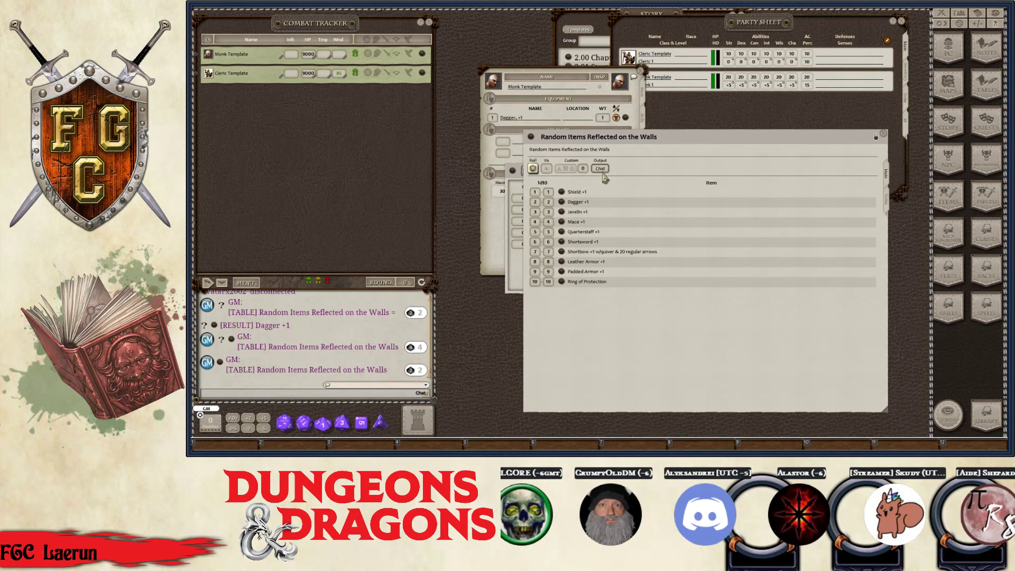
key(ctrl)
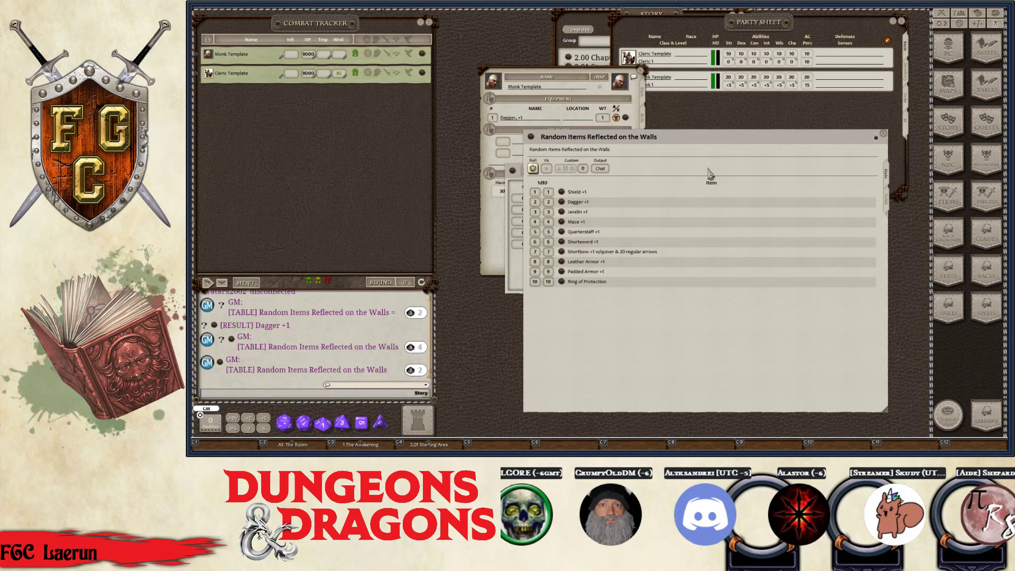
drag(766, 140, 707, 114)
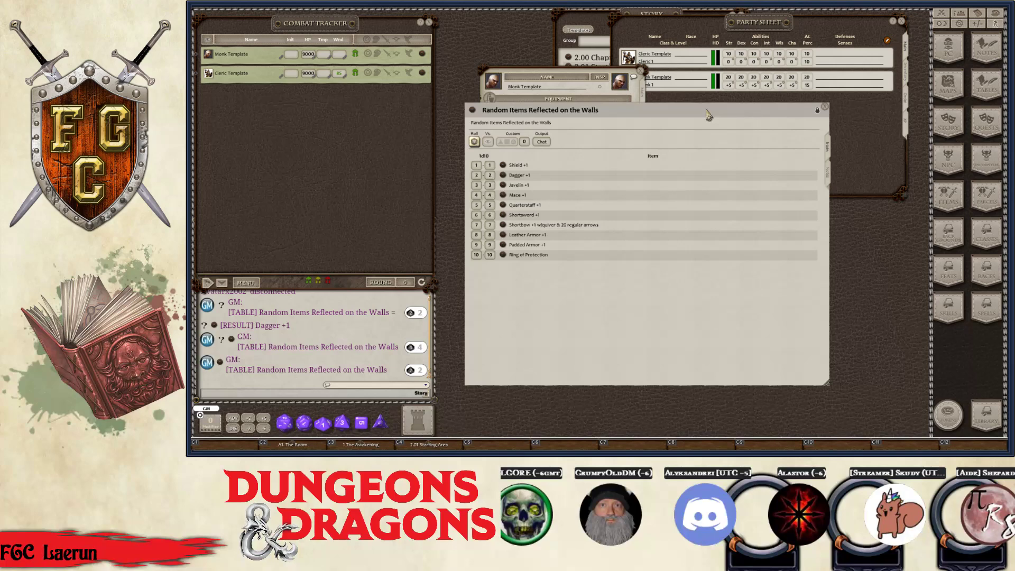
key(ctrl)
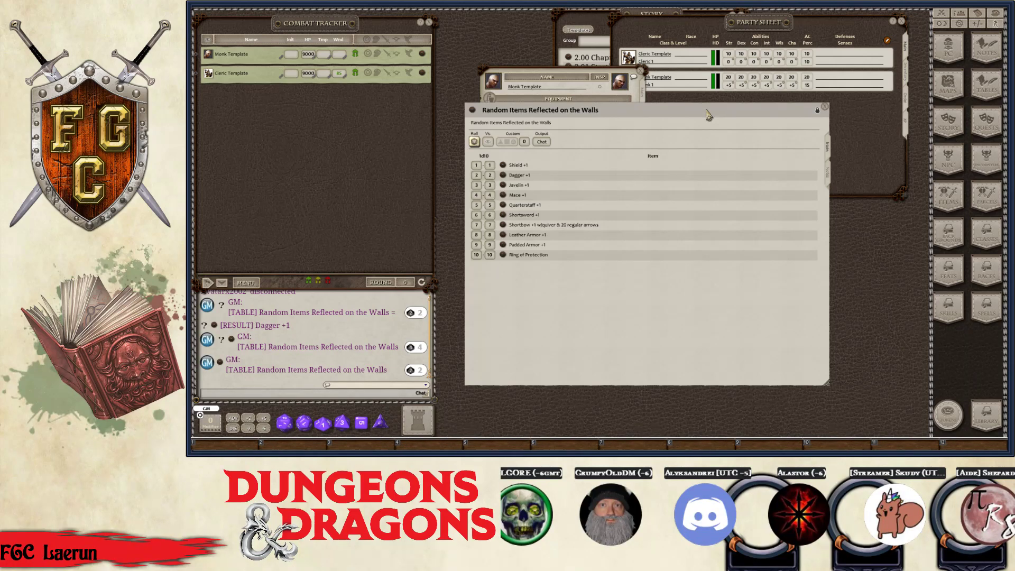
key(ctrl)
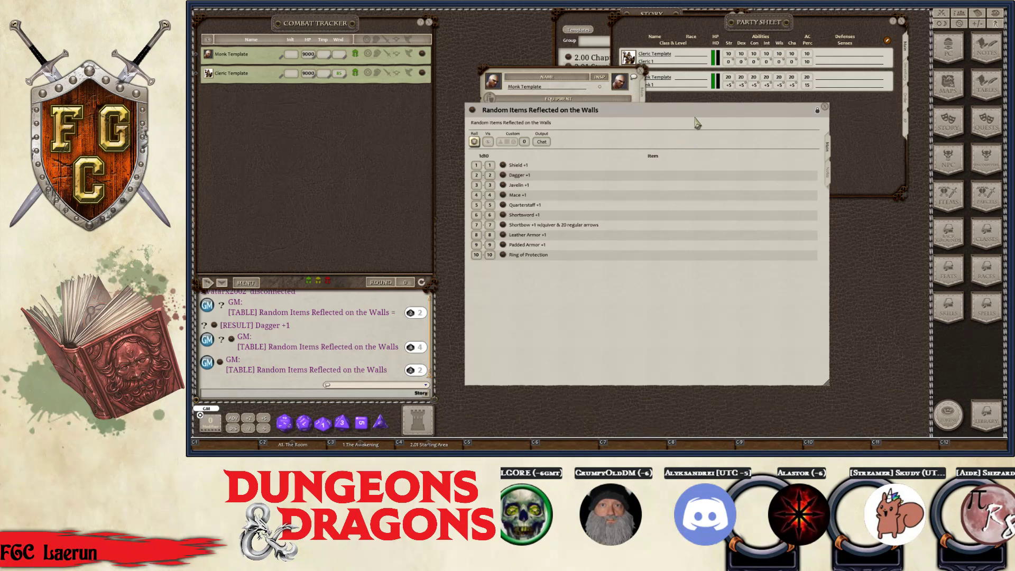
drag(655, 118, 634, 144)
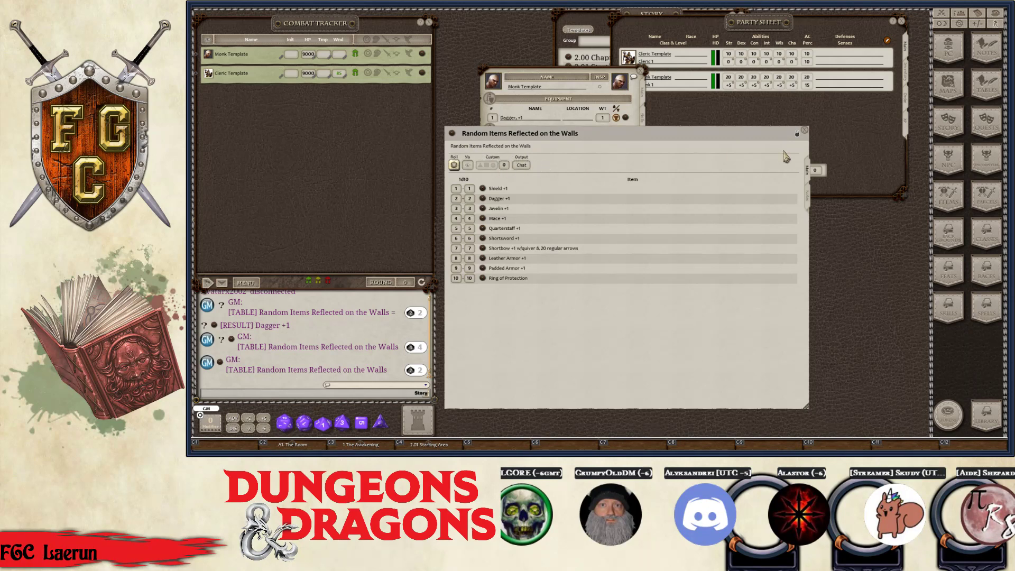
Close the Random Items Reflected on the Walls table, the remaining Dagger result parcel and the Monk Template sheet
click(805, 131)
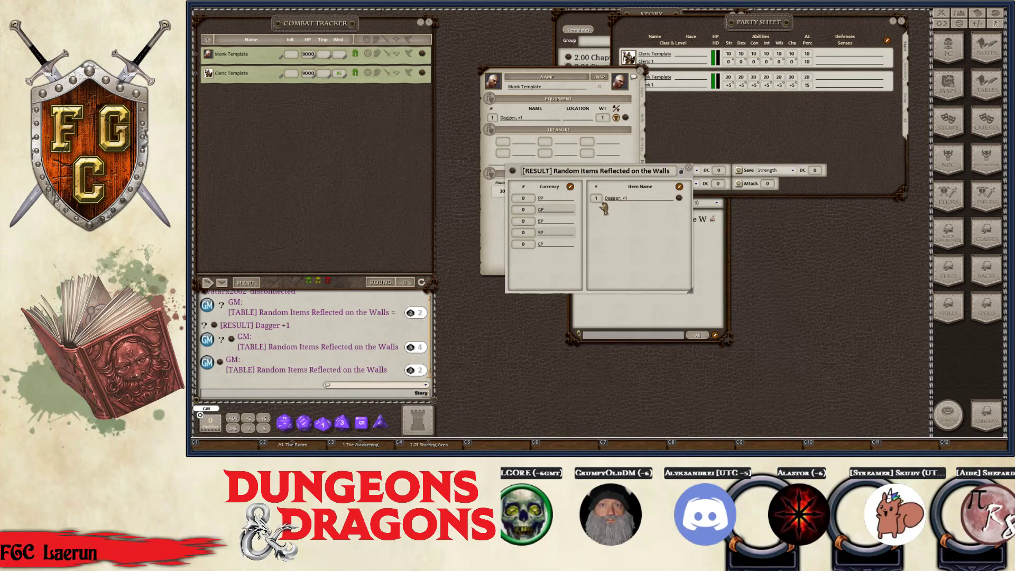
click(688, 168)
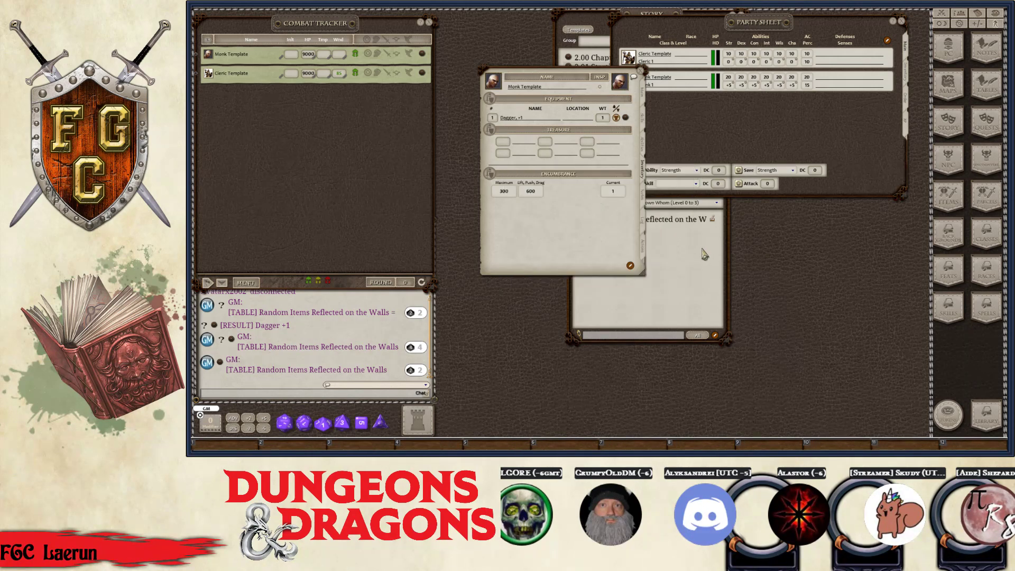
click(703, 249)
drag(670, 219, 811, 214)
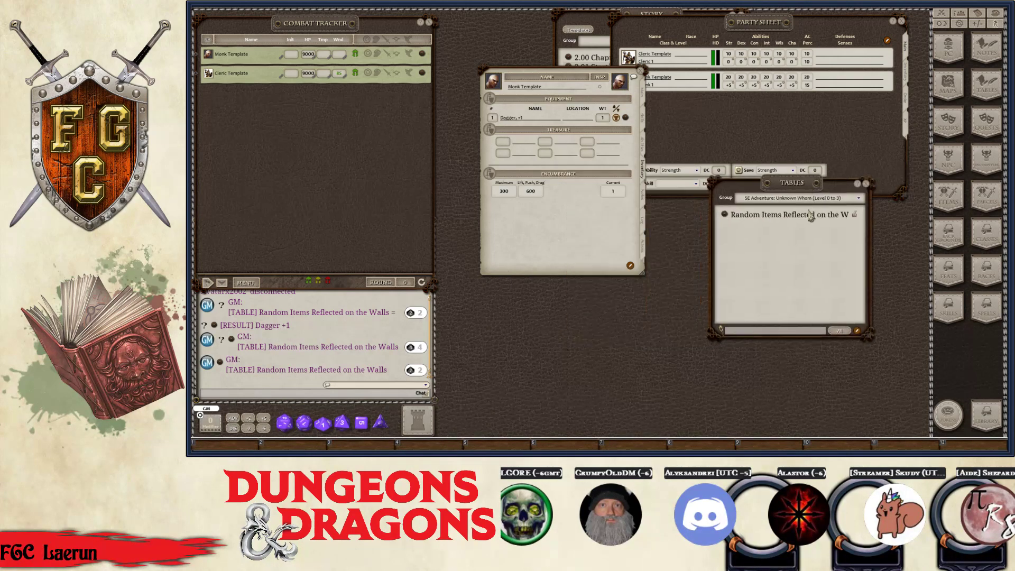
click(725, 215)
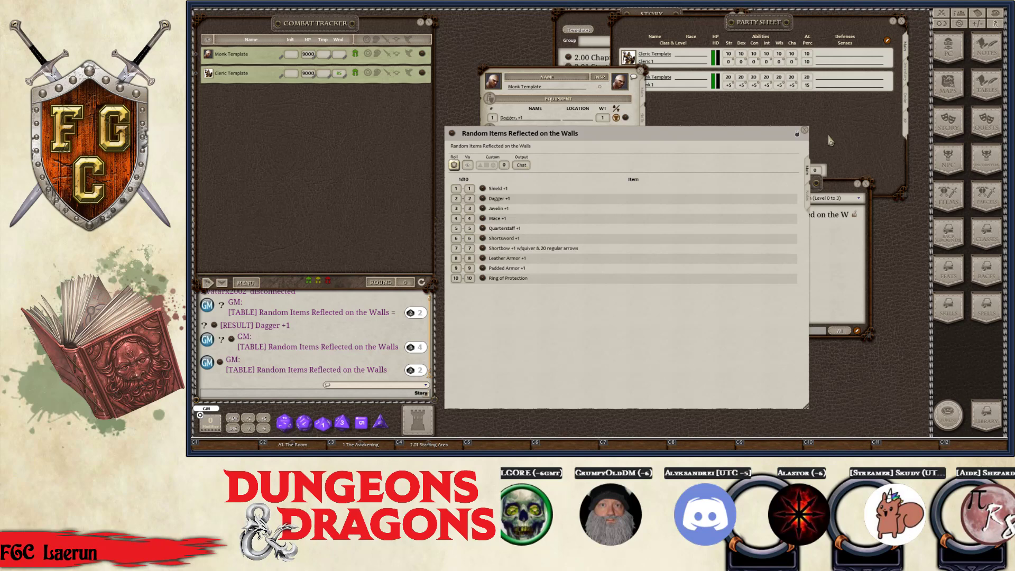
click(804, 130)
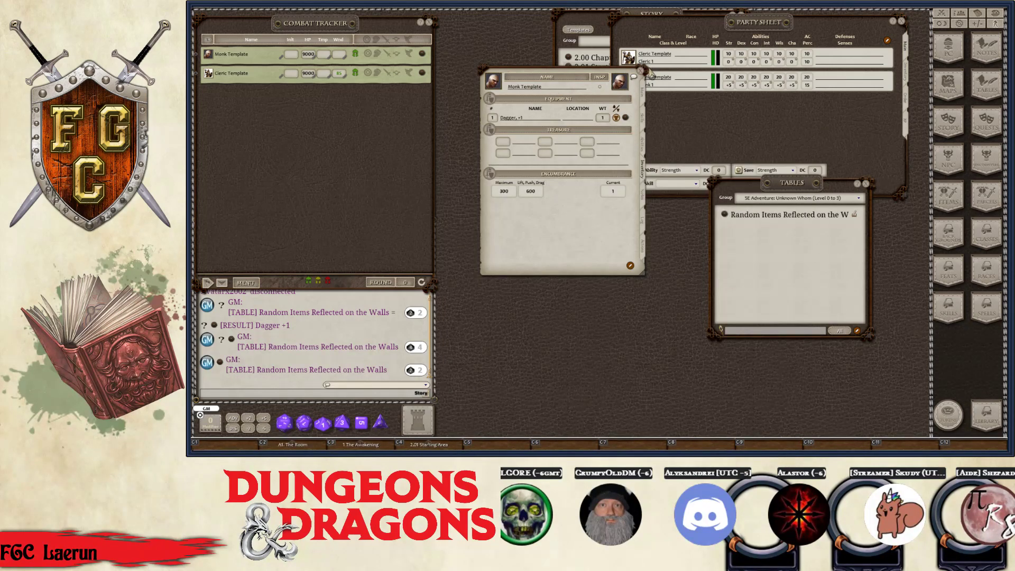
click(644, 71)
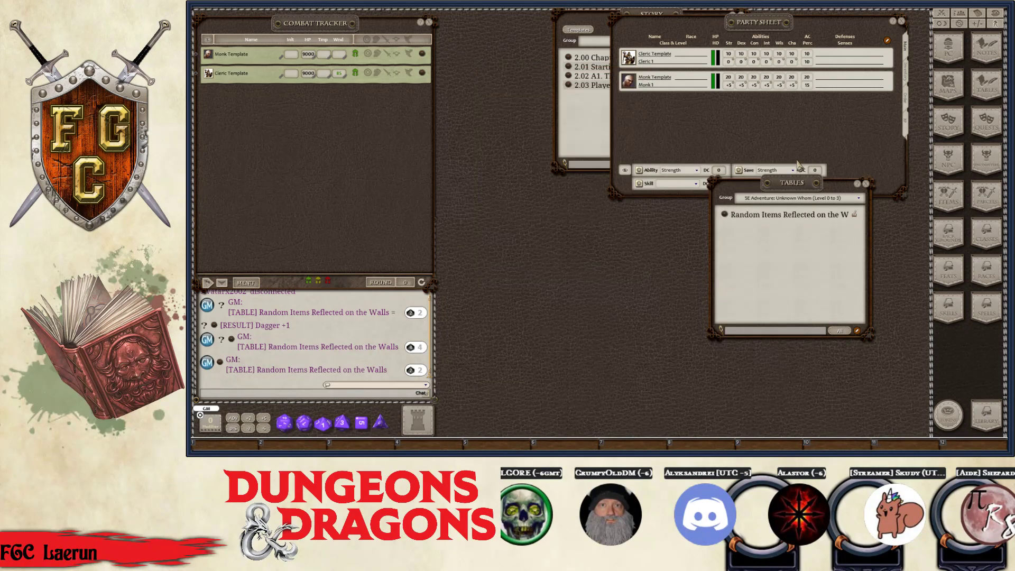
Turn on editing in the Tables list and look through the row-count options for a new table
drag(718, 197, 633, 218)
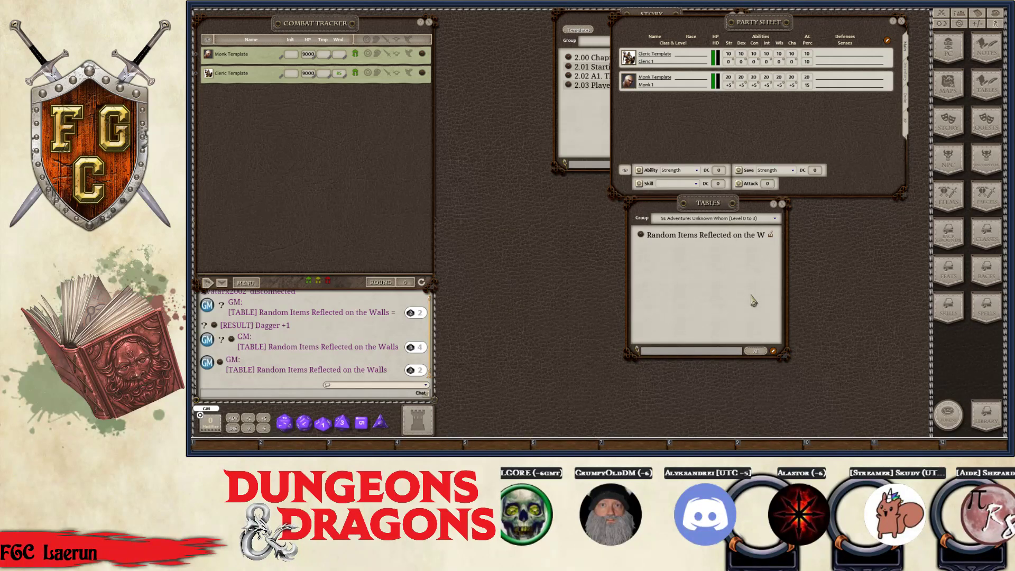
key(ctrl)
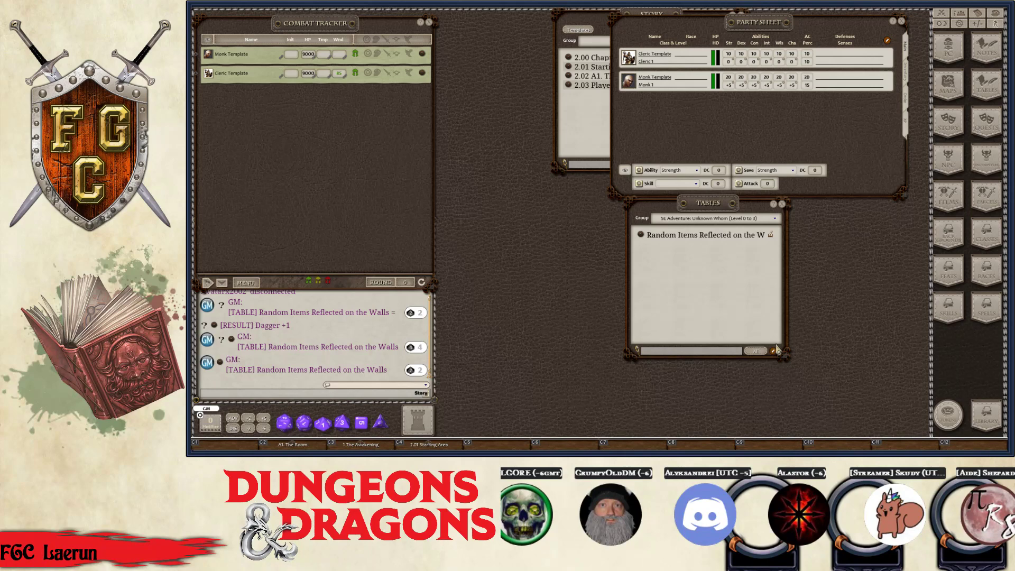
click(775, 353)
key(ctrl)
right_click(756, 332)
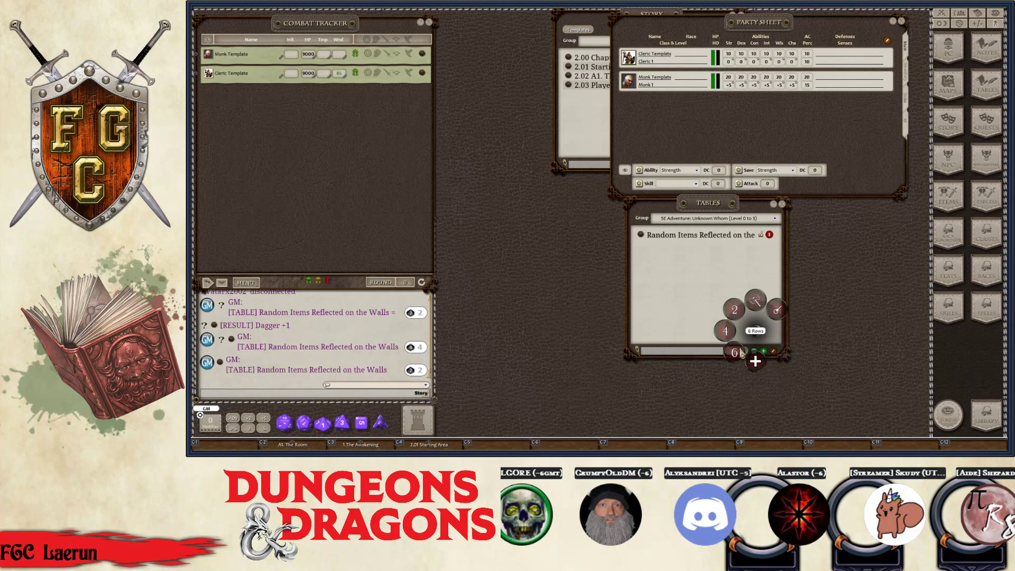
click(755, 361)
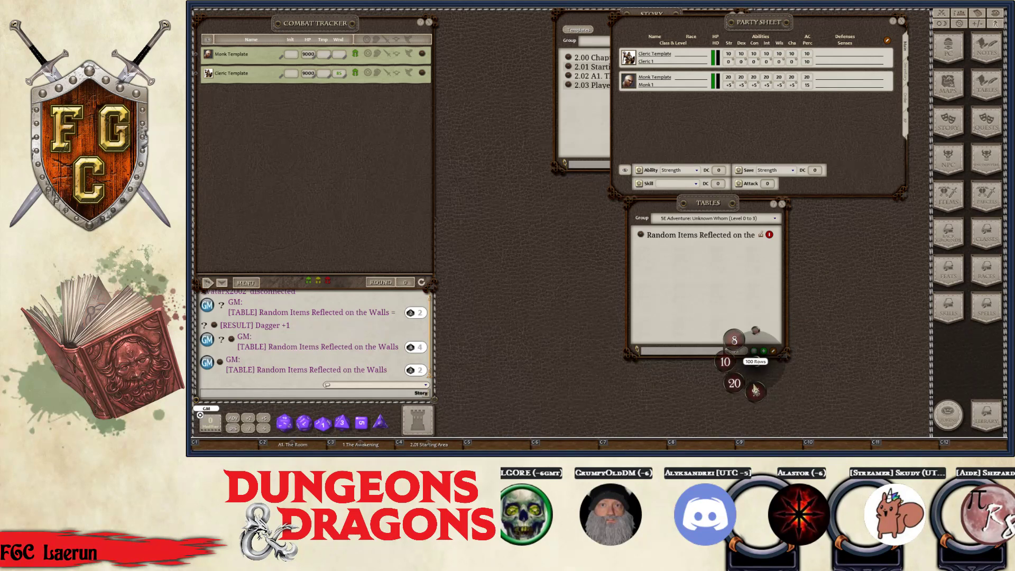
click(751, 302)
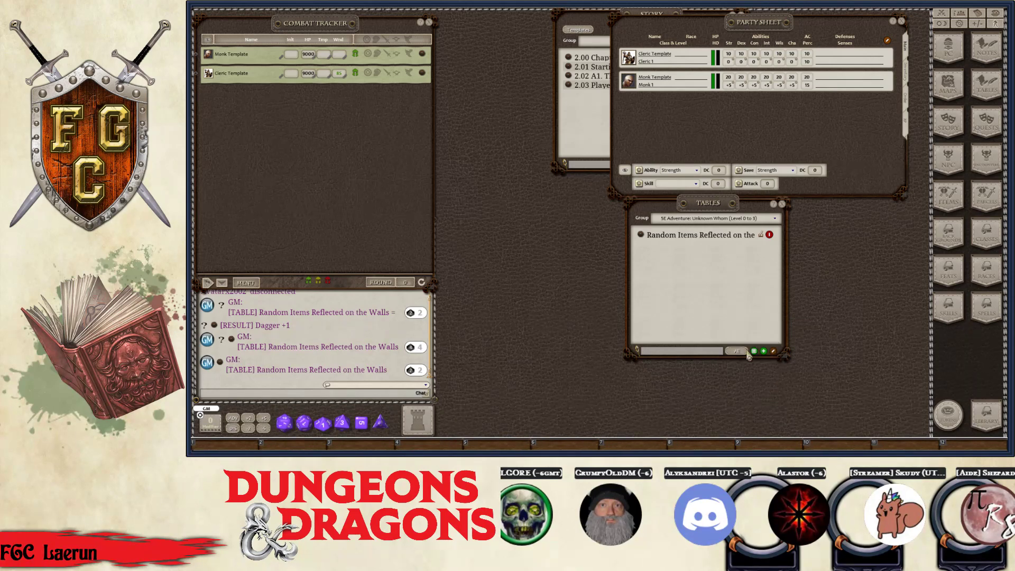
Create a new table with 4 rows and a step of 1, and move its window beside the Tables list
right_click(751, 332)
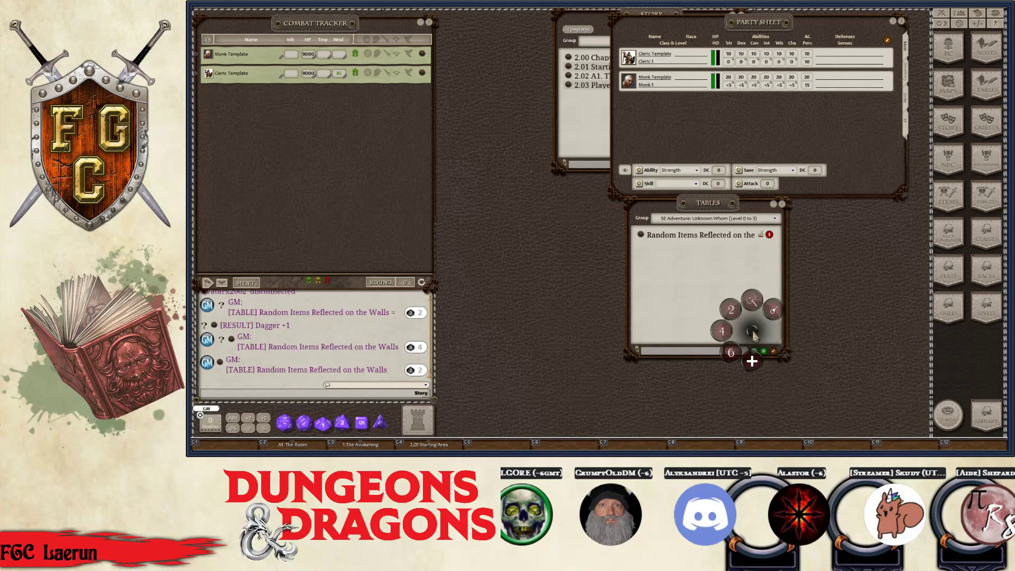
click(723, 331)
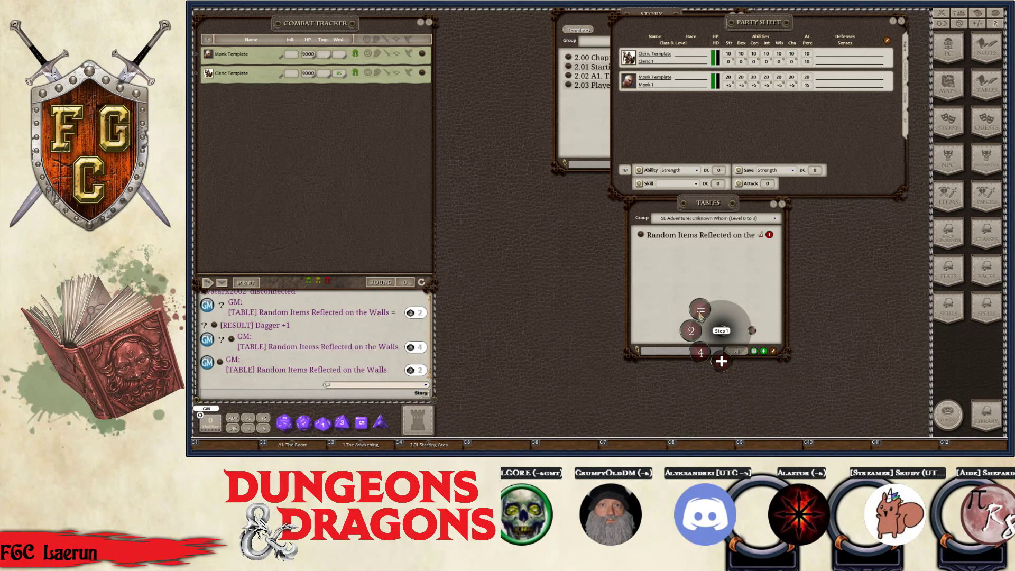
click(701, 311)
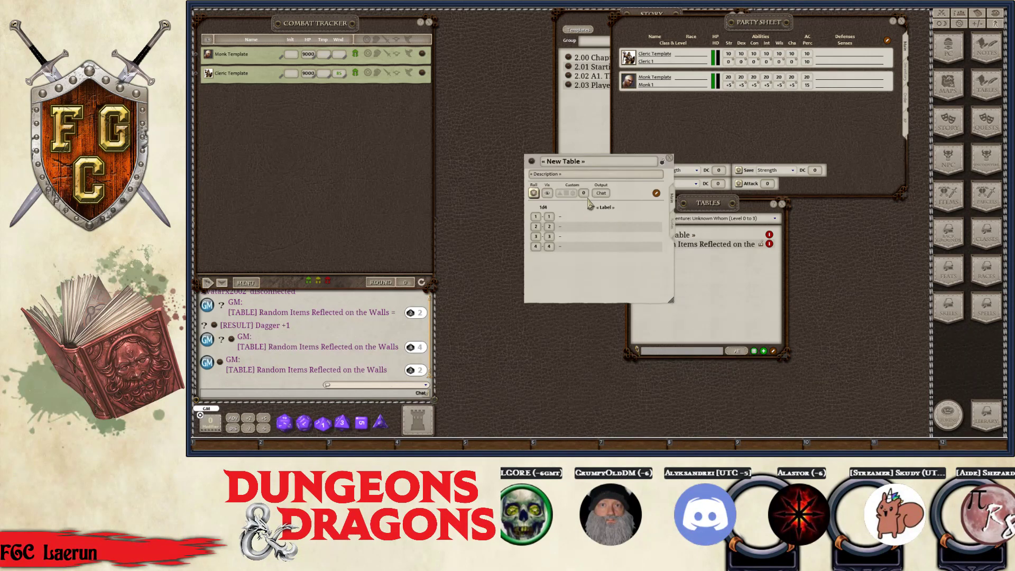
drag(589, 204, 781, 278)
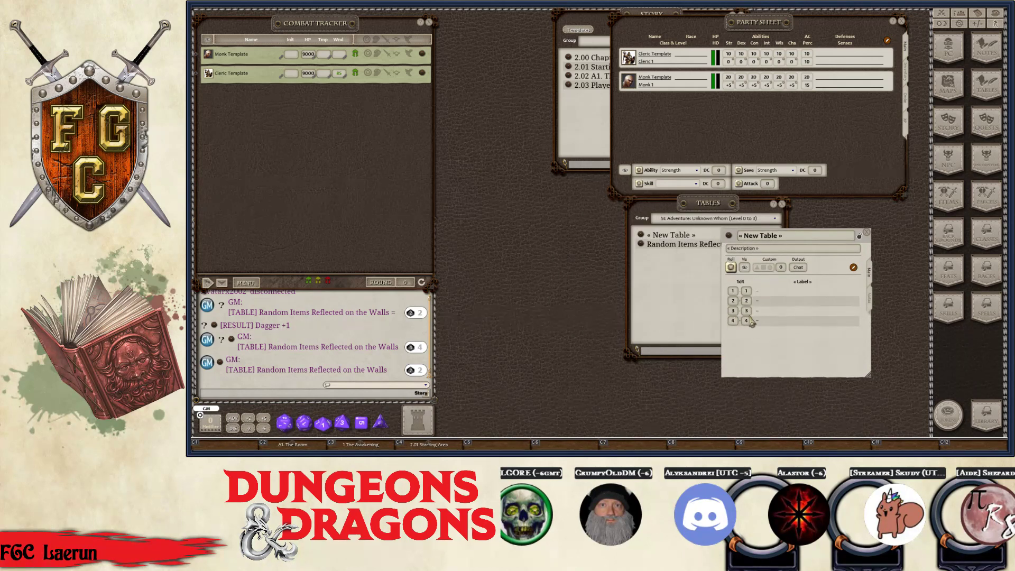
Name the new table "Wandering Monsters Unknownm Whom" and describe it as "If the party gets off track..."
click(804, 237)
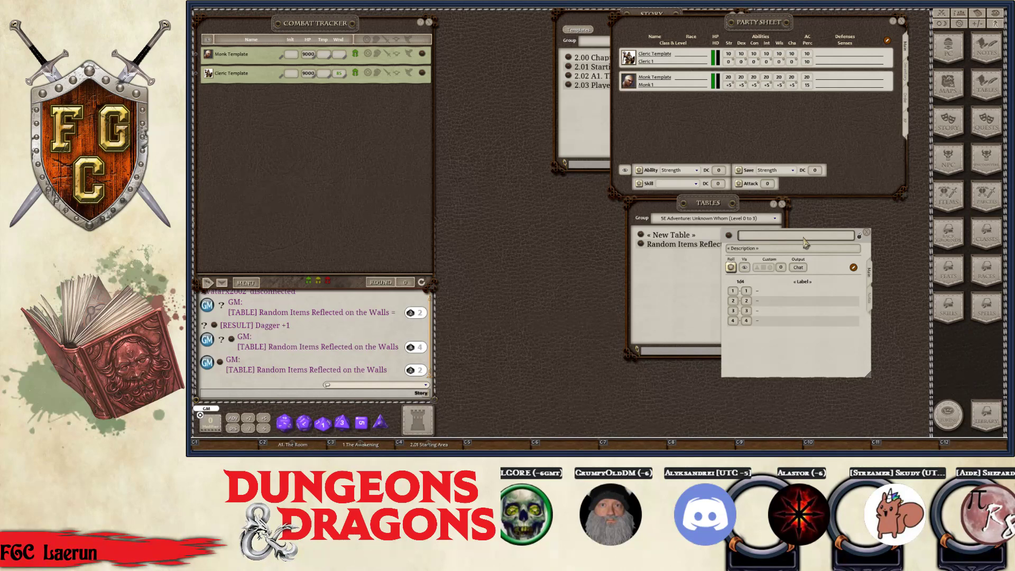
text(Wandering Monsters Unknownm Whom)
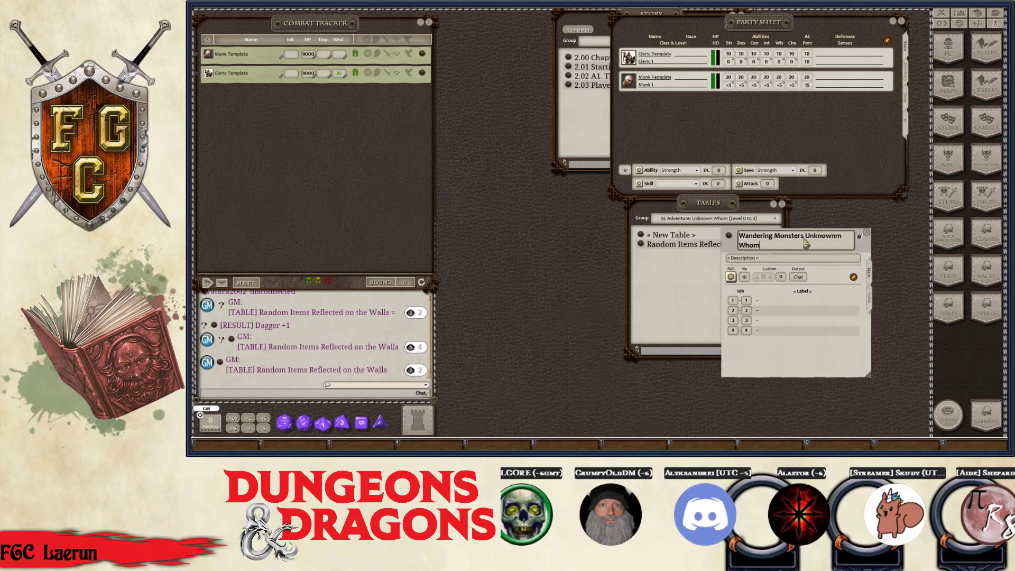
click(792, 261)
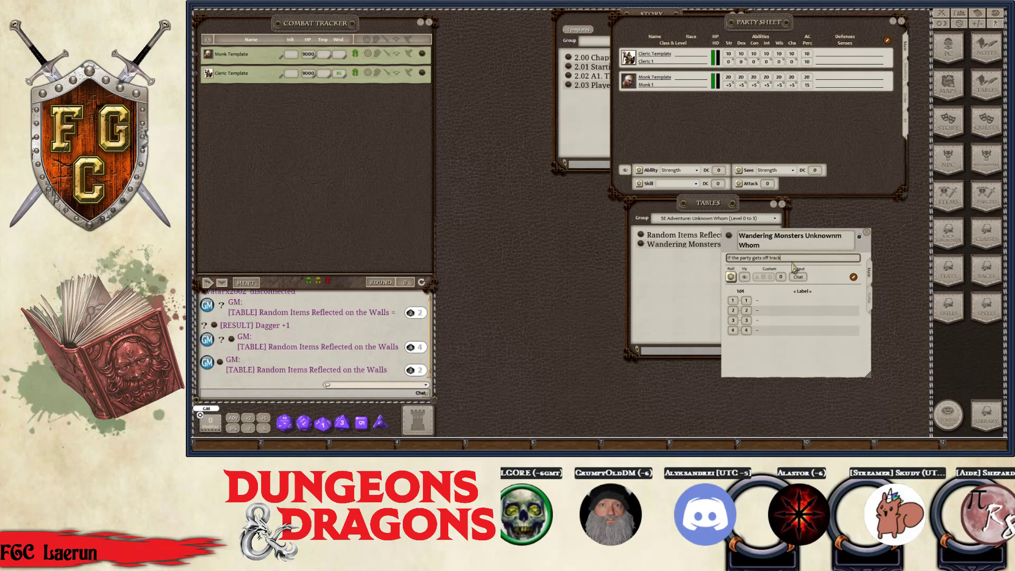
key(ctrl)
Correct the table's name to "Wandering Monsters Unknown Whom" and set its output to Encounter
click(842, 241)
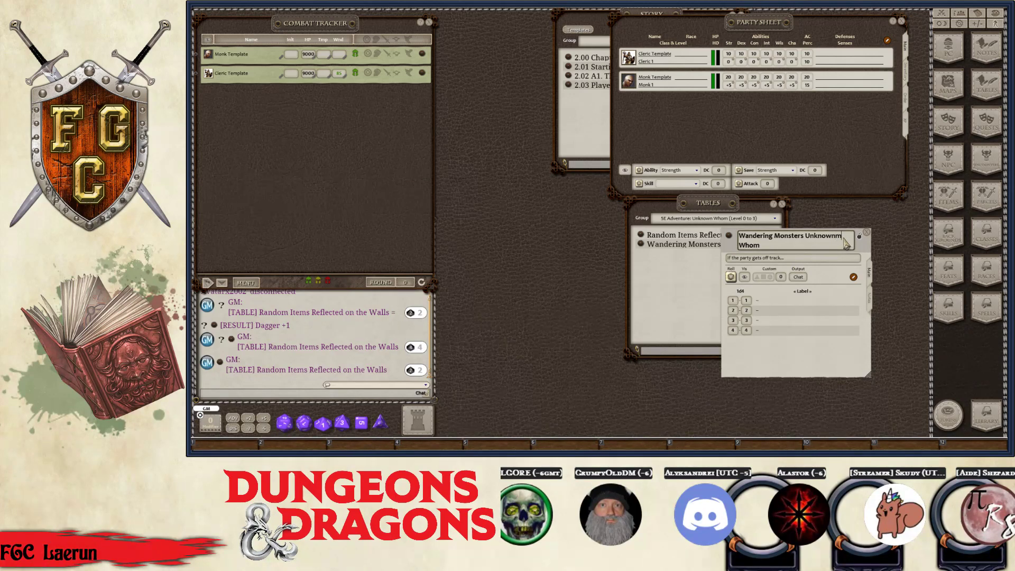
click(802, 259)
key(ctrl)
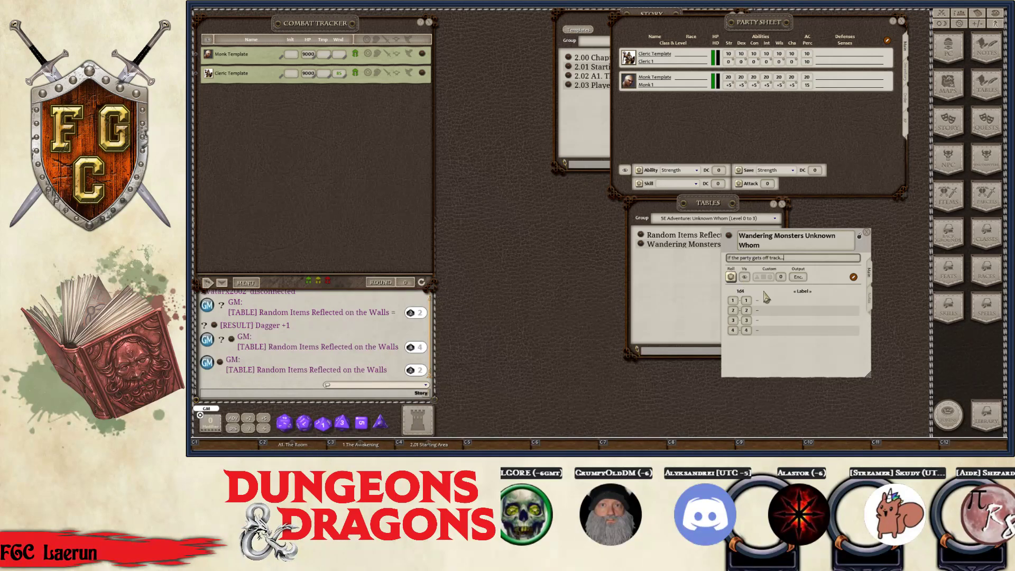
Open the NPC list beside the table and link Bat to the first row and Giant Spider to the second
click(780, 302)
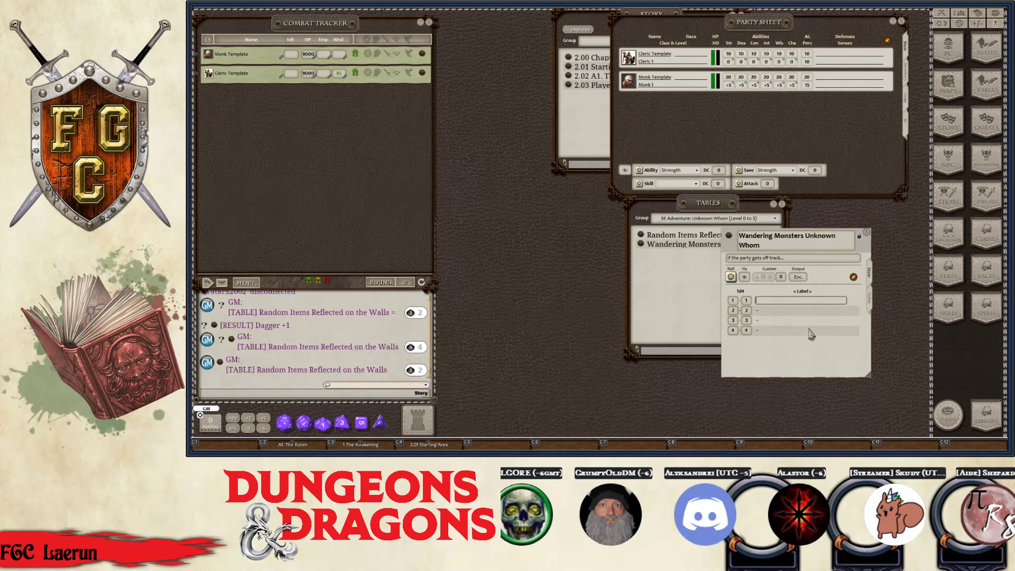
drag(864, 254, 680, 166)
key(ctrl)
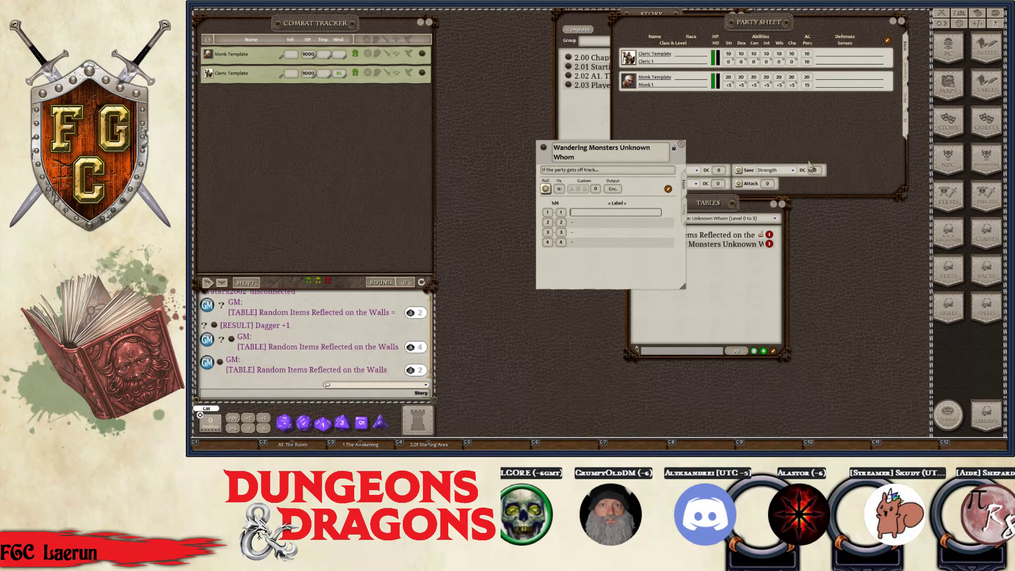
click(941, 172)
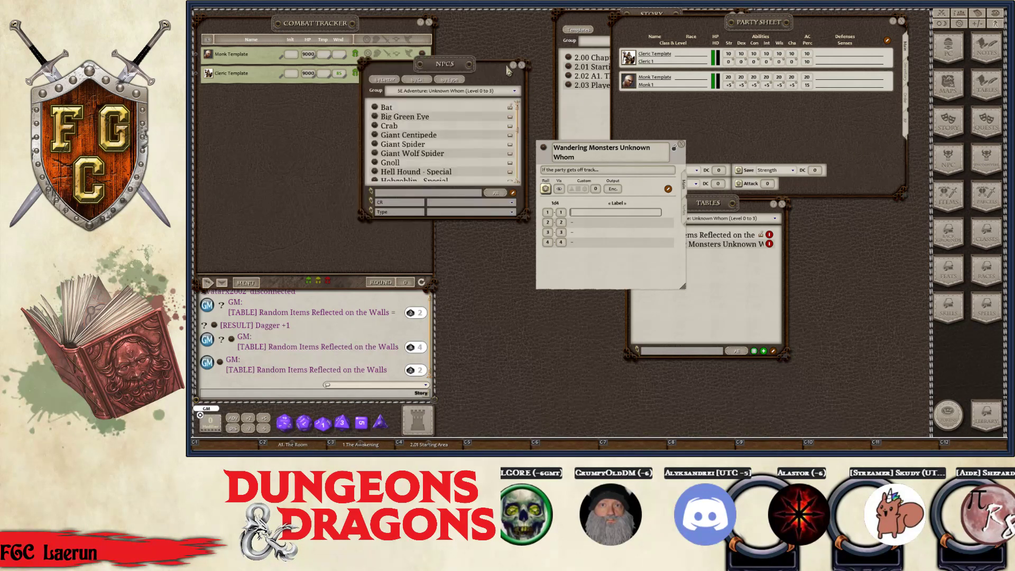
drag(453, 62, 847, 92)
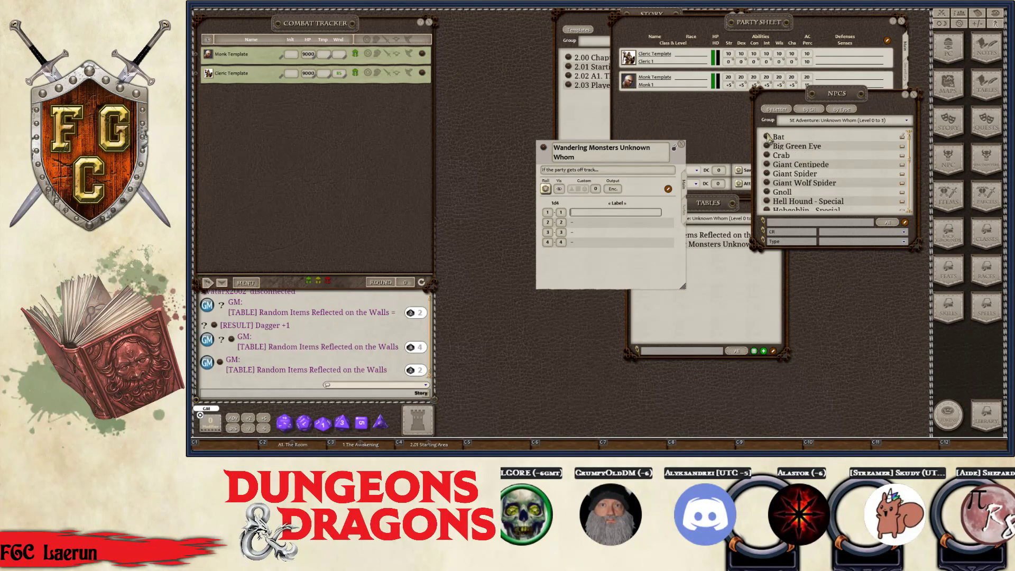
drag(767, 137, 582, 212)
drag(767, 174, 587, 222)
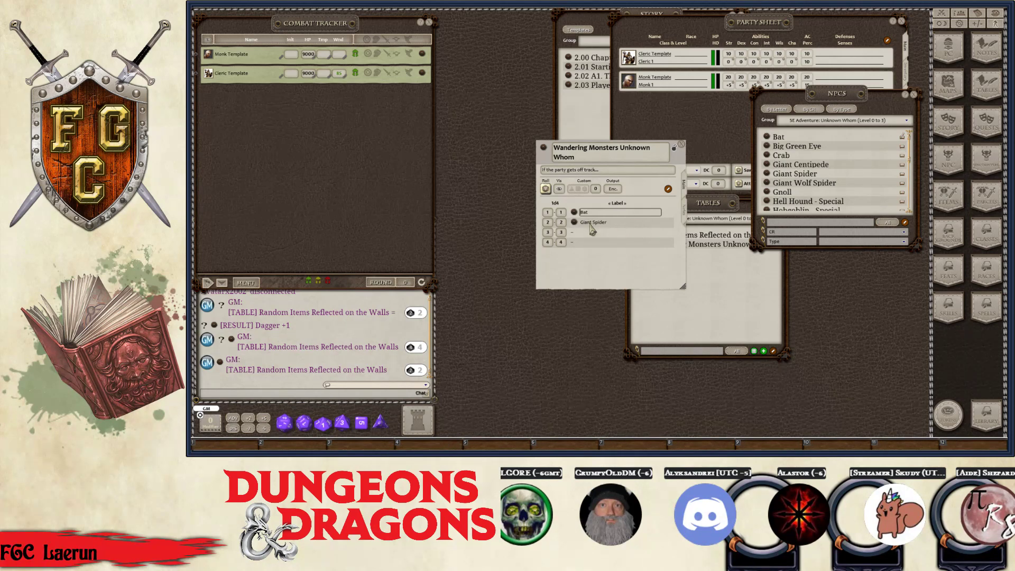
click(591, 222)
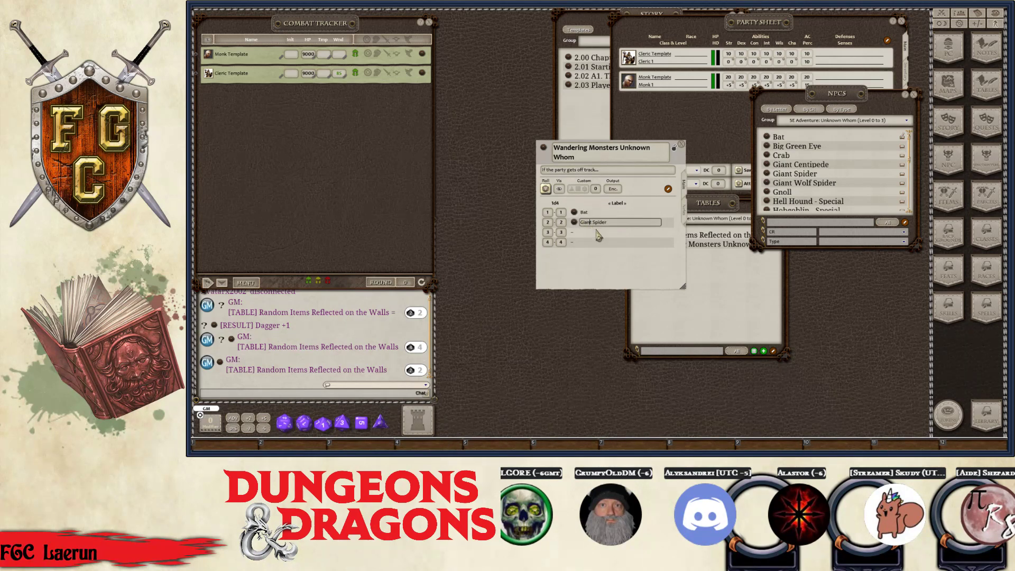
Link the Rat NPC to the third row of the wandering monsters table
key(ctrl)
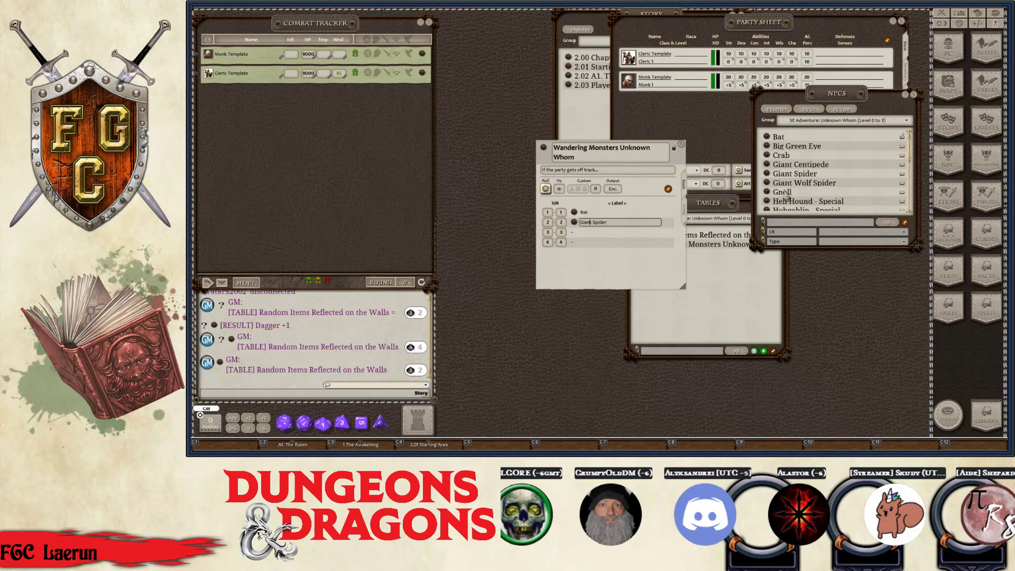
scroll(767, 158, down, 5)
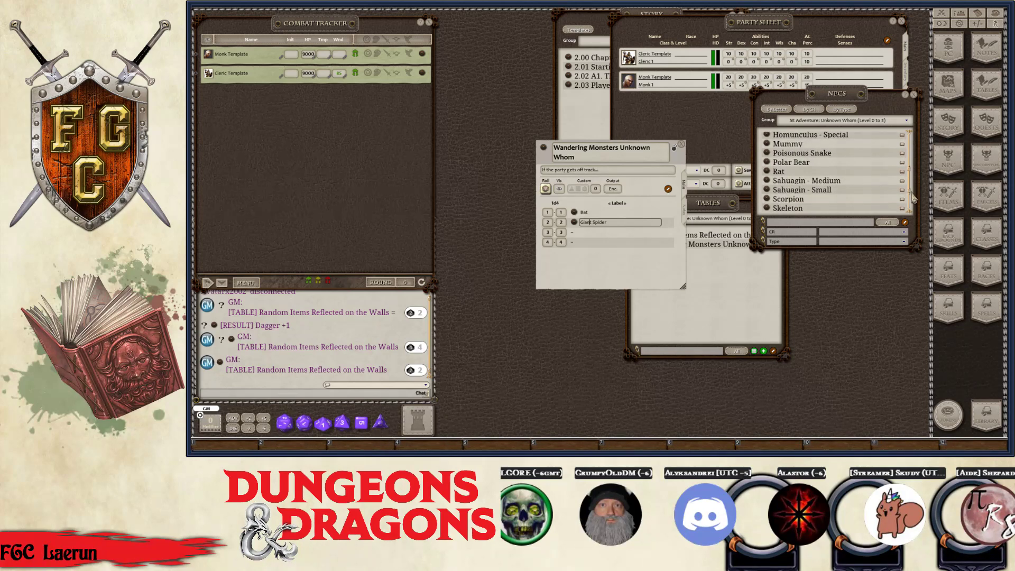
drag(767, 151, 576, 232)
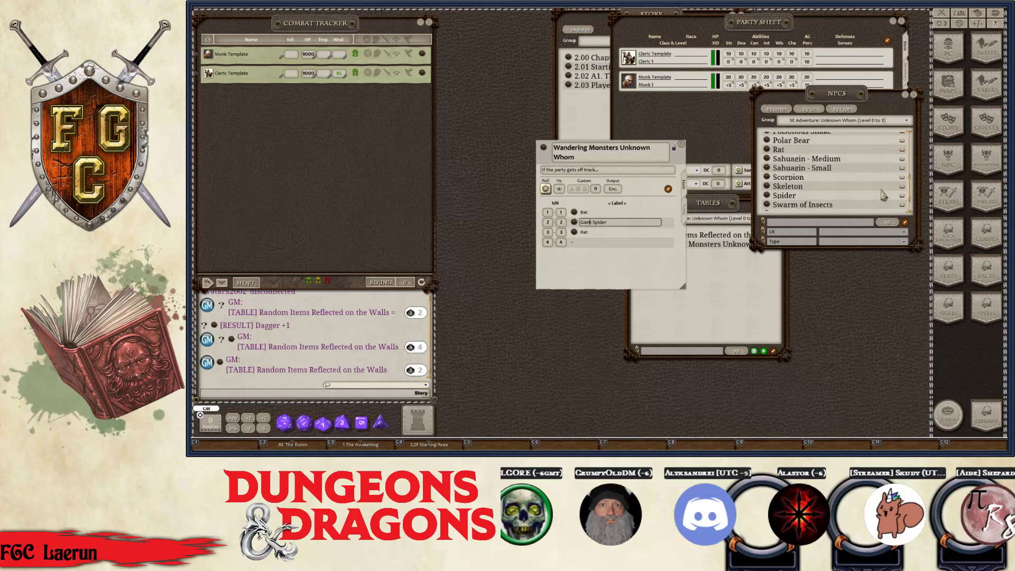
Link Batty the Bat from the My Monsters group to the table's fourth row and close the NPC list
scroll(911, 204, down, 2)
drag(911, 203, 922, 130)
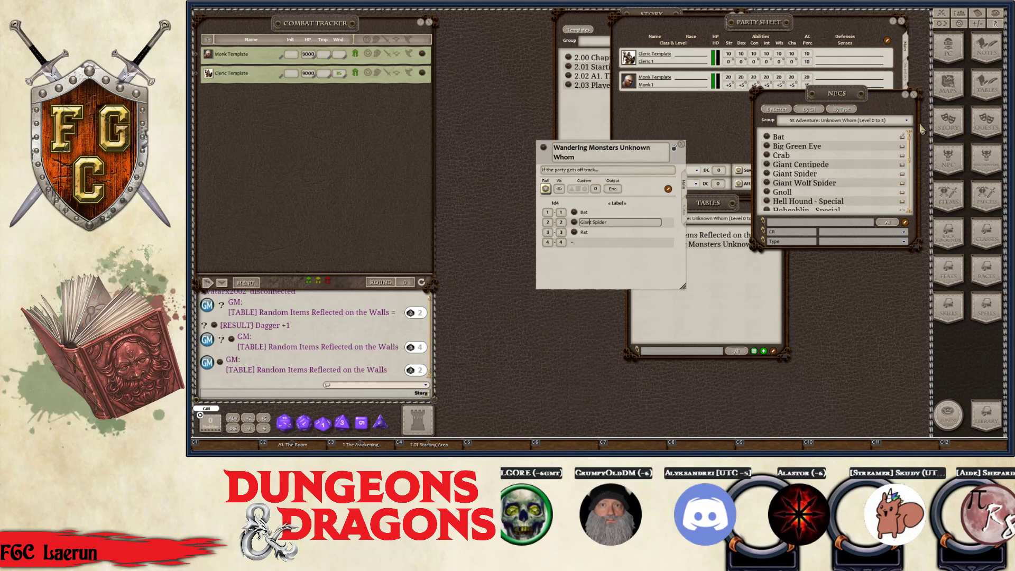
click(907, 122)
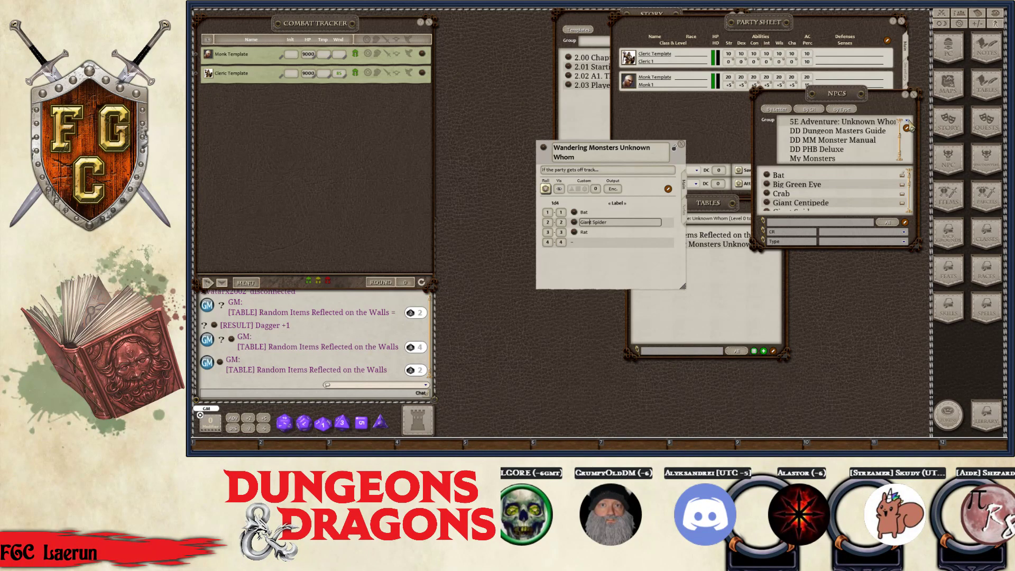
key(ctrl)
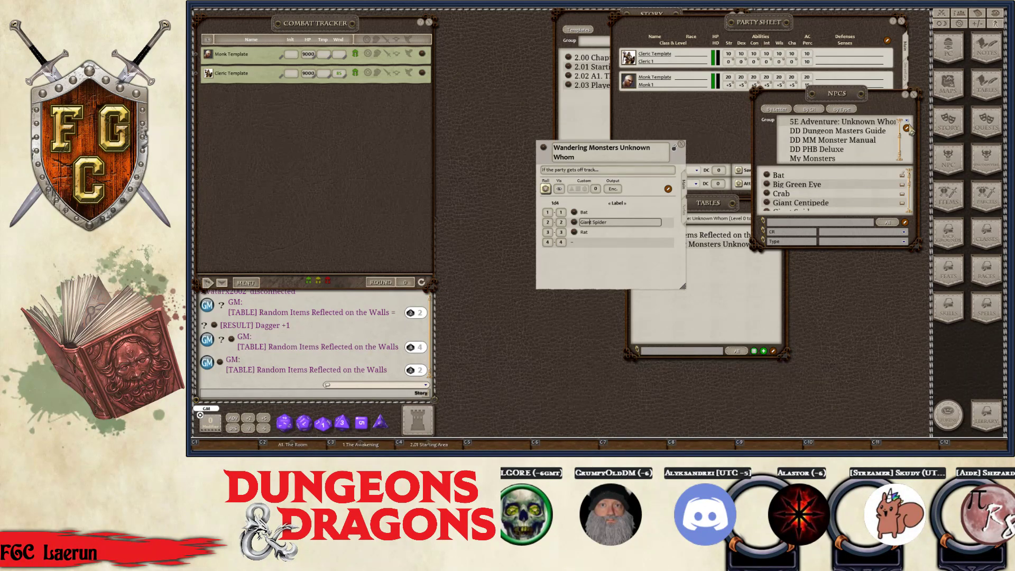
click(817, 159)
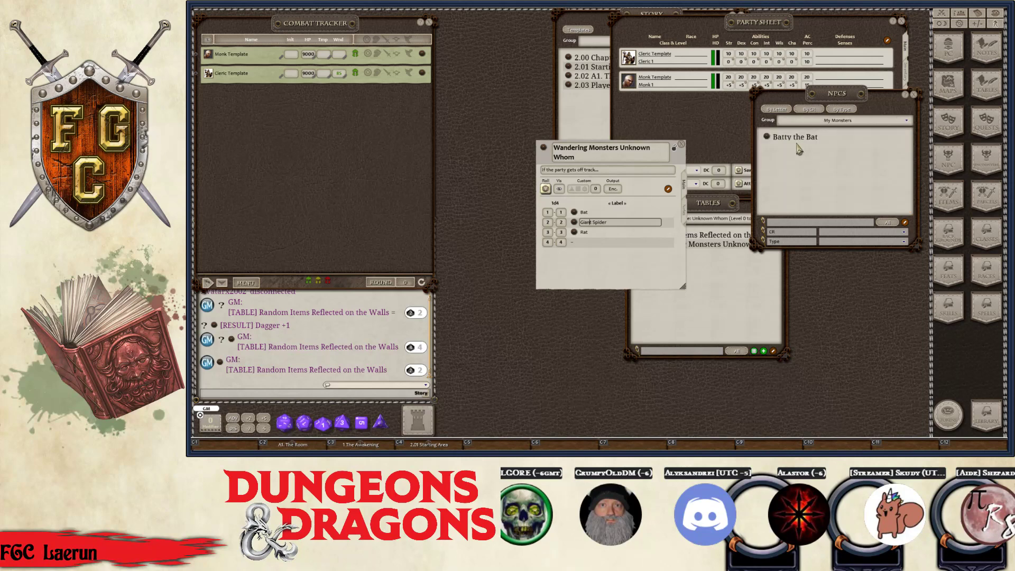
drag(768, 142, 597, 245)
click(623, 243)
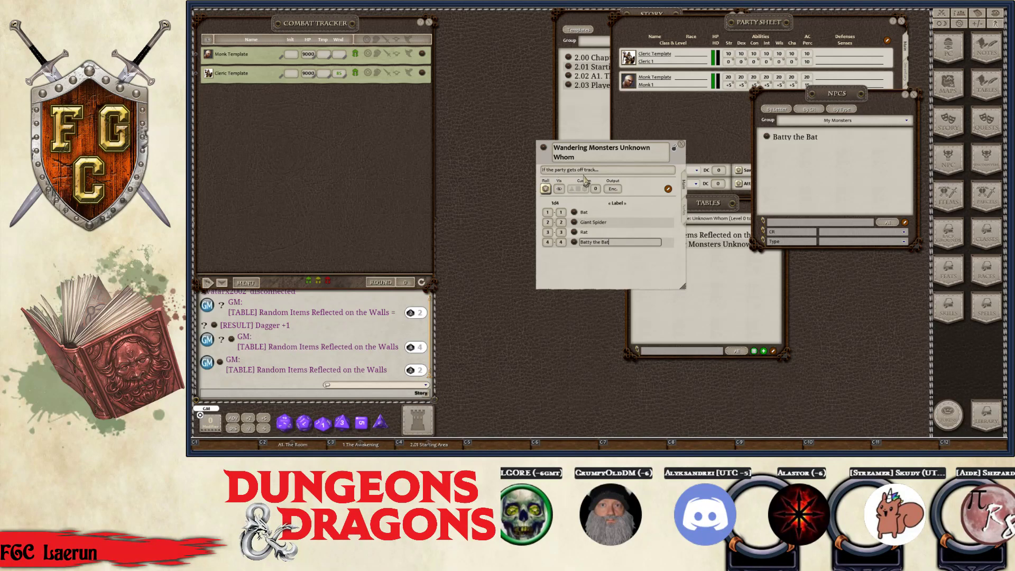
click(914, 95)
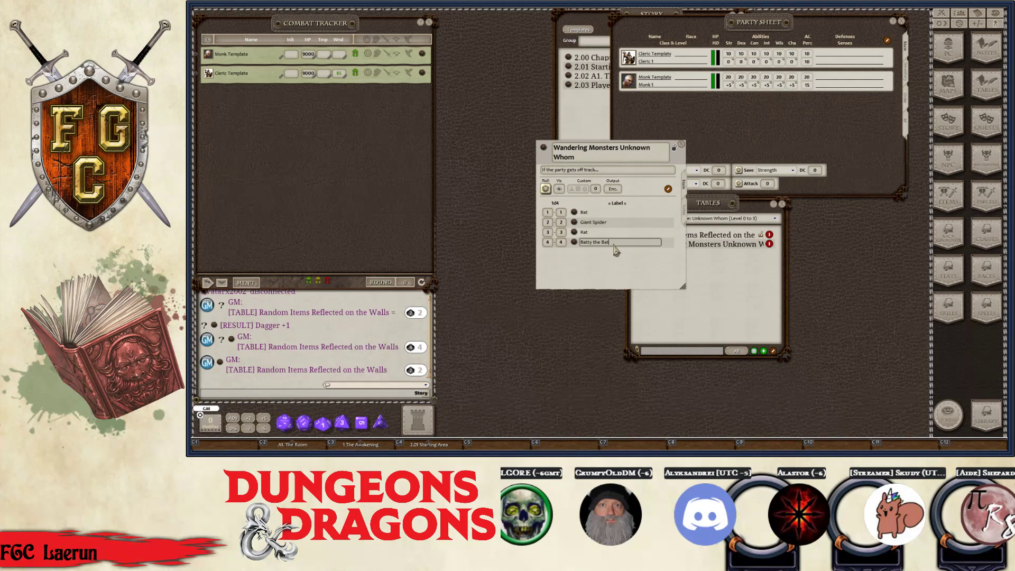
Lock the wandering monsters table and close the Tables list
click(742, 208)
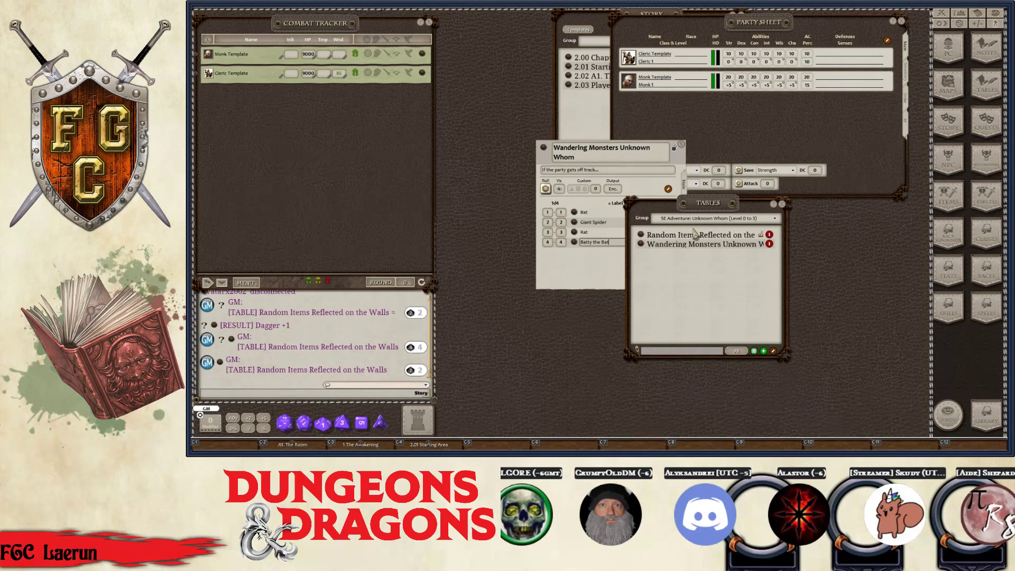
key(ctrl)
drag(705, 208, 829, 168)
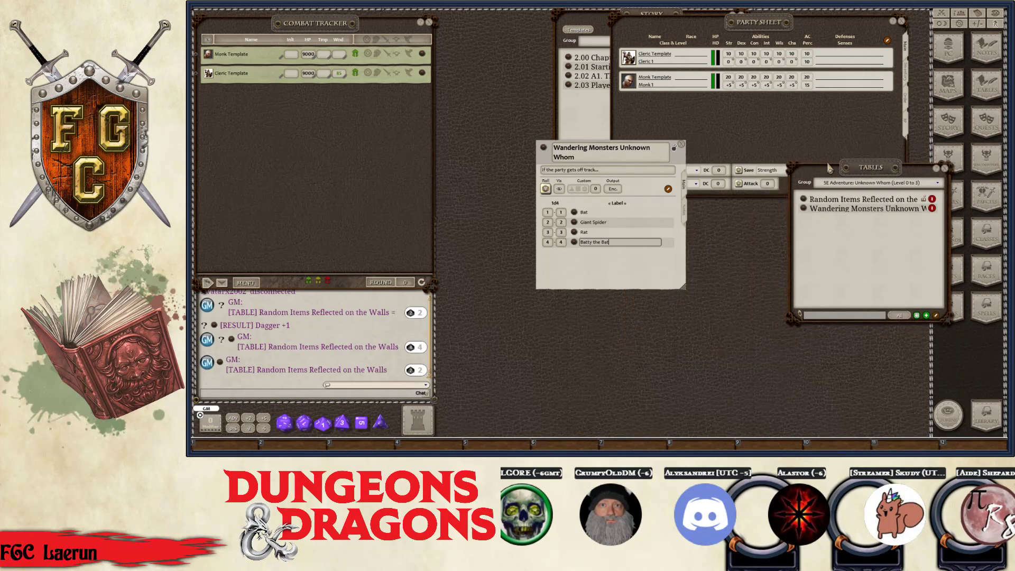
click(676, 150)
key(ctrl)
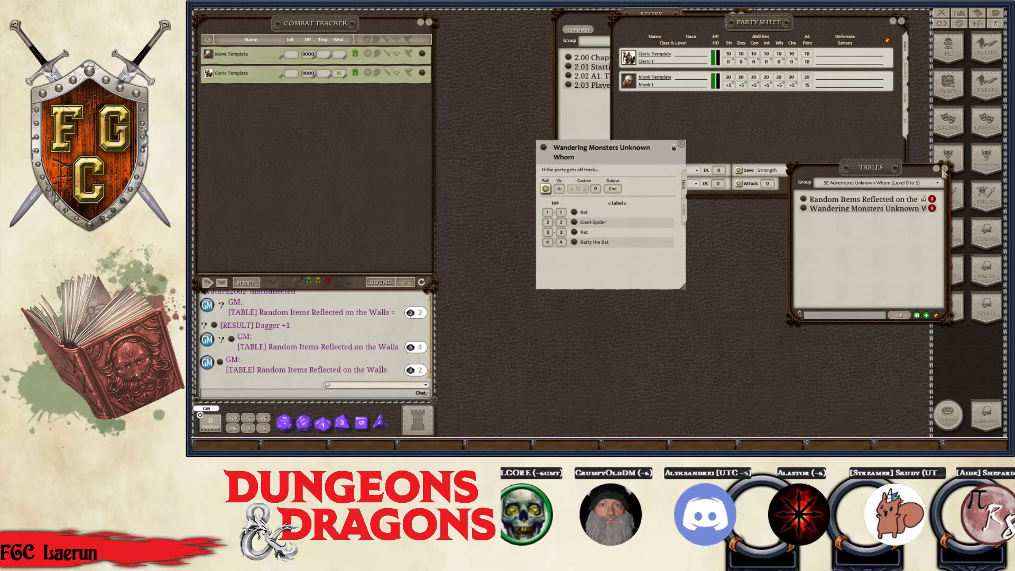
click(944, 169)
Unlock the wandering monsters table and label its result column "Encounter Type"
click(674, 148)
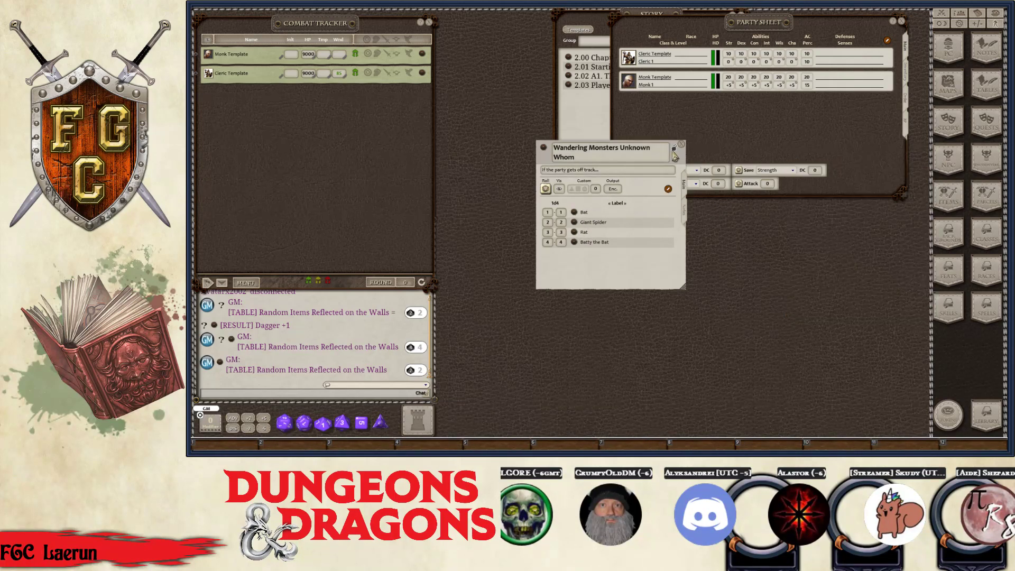
click(628, 205)
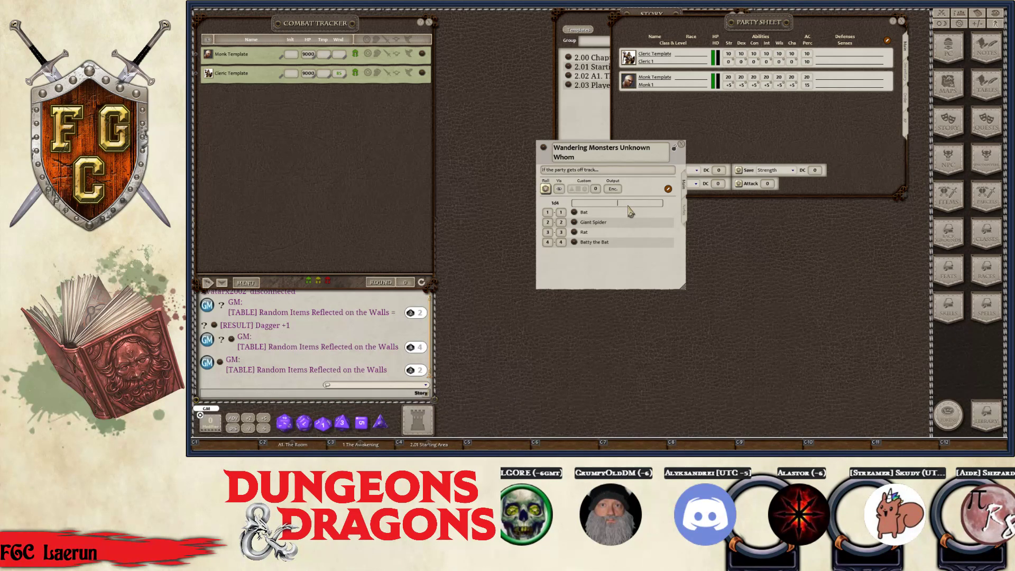
text(B)
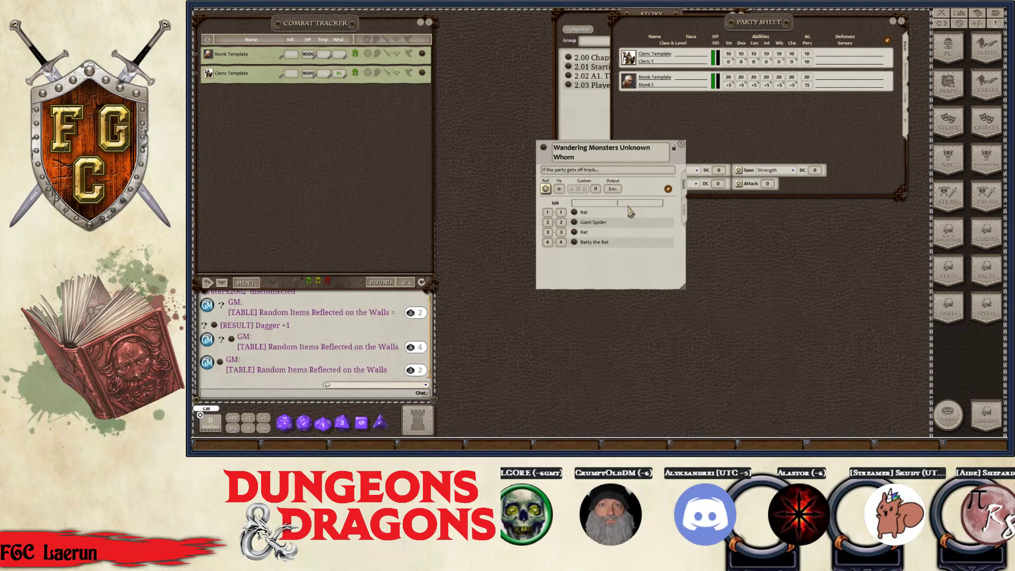
key(shift)
text(C)
key(BackSpace)
text(Encounter Type)
key(ctrl)
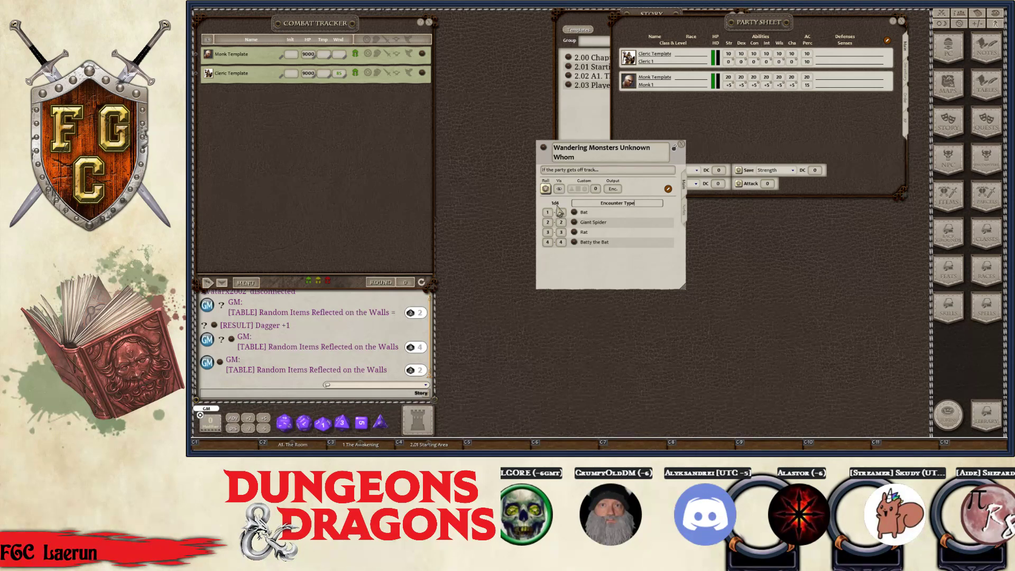
Set the four rows' roll ranges to 1-2, 3-4, 5-6 and 7-8, and lock the table
click(548, 243)
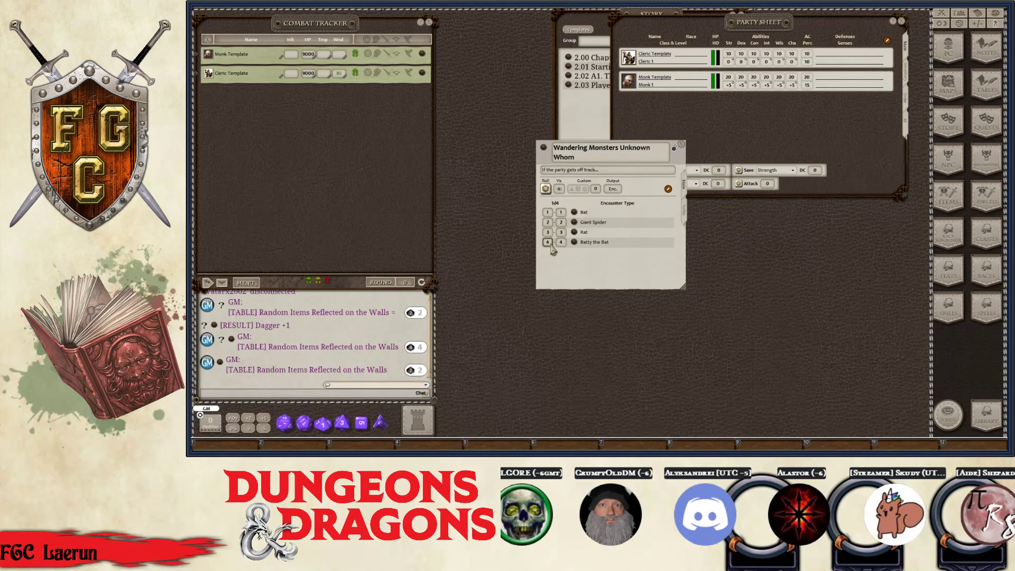
click(561, 243)
text(8)
scroll(549, 242, up, 1)
scroll(548, 234, up, 2)
scroll(552, 227, up, 1)
key(ctrl)
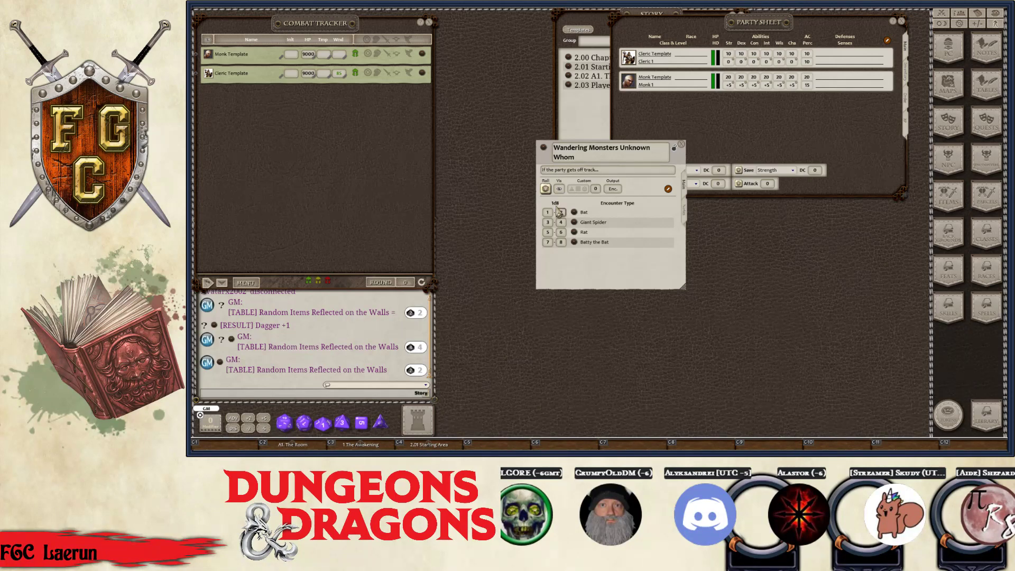
click(674, 148)
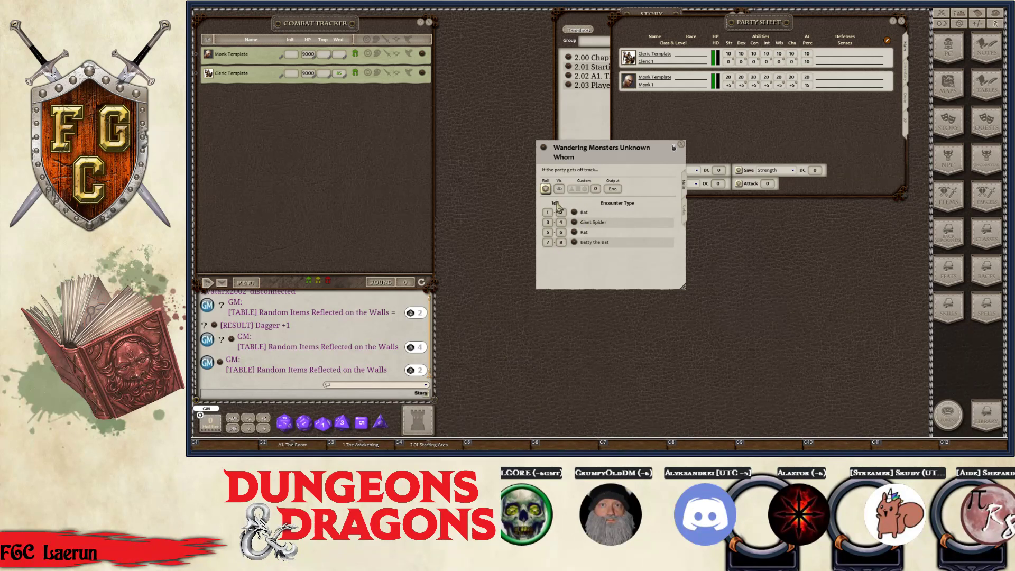
click(674, 149)
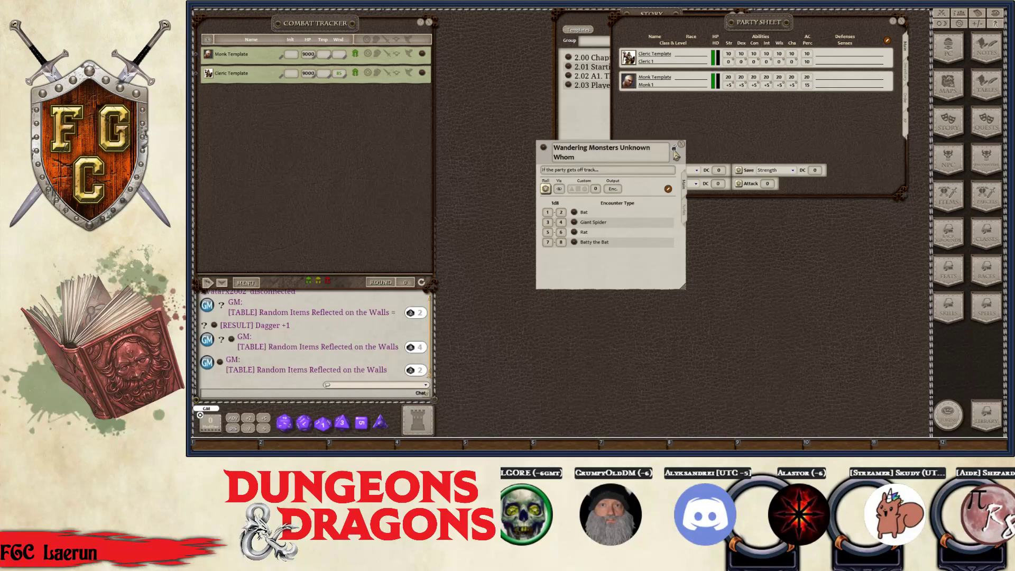
click(674, 151)
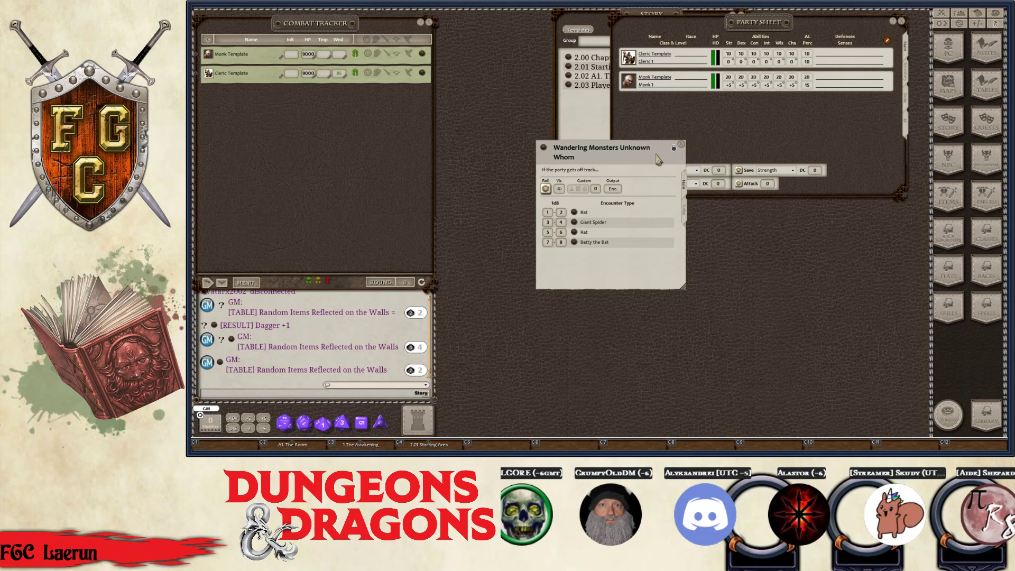
Roll on the wandering monsters table and move the resulting encounter beside it
drag(546, 188, 254, 296)
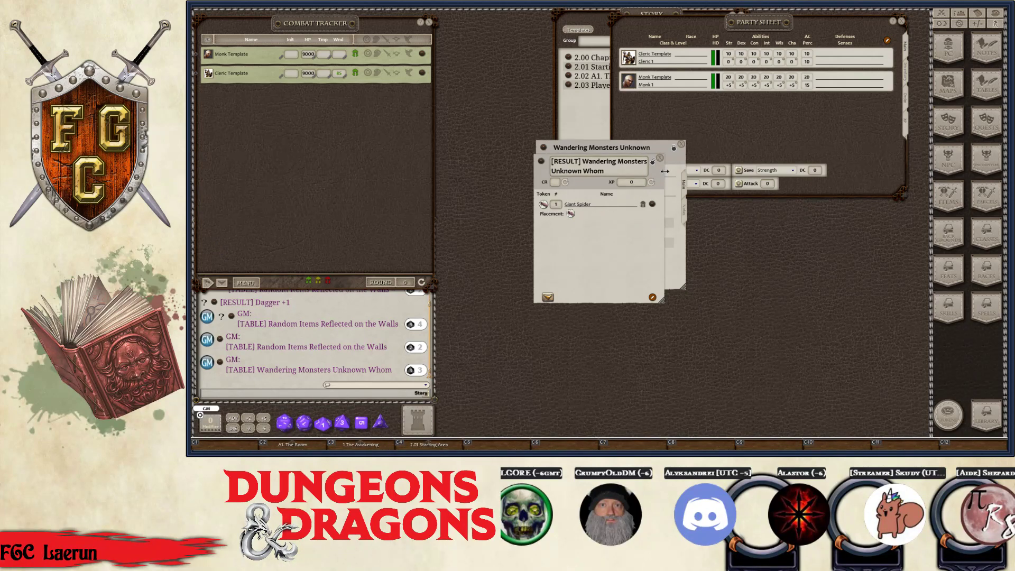
drag(653, 163, 823, 194)
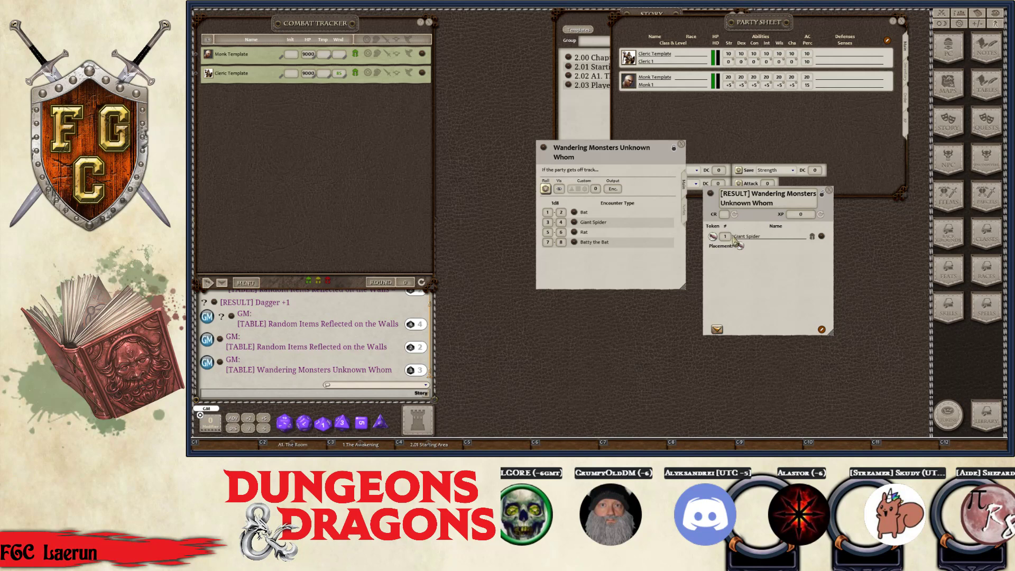
Set the encounter's Giant Spider count to 3 and recalculate its challenge rating and XP
key(ctrl)
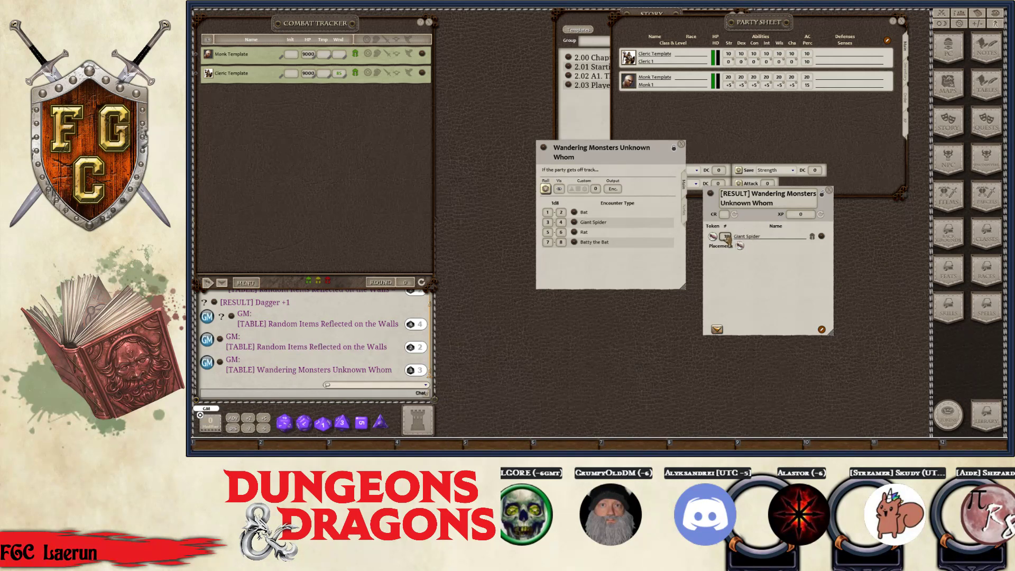
text(3)
key(ctrl)
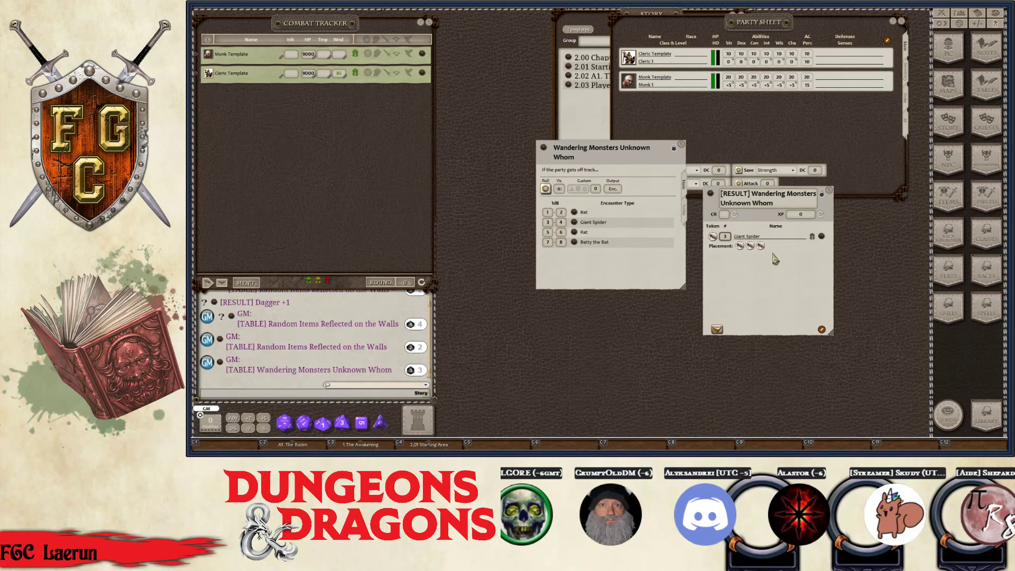
key(ctrl)
key(ctrl)
click(734, 214)
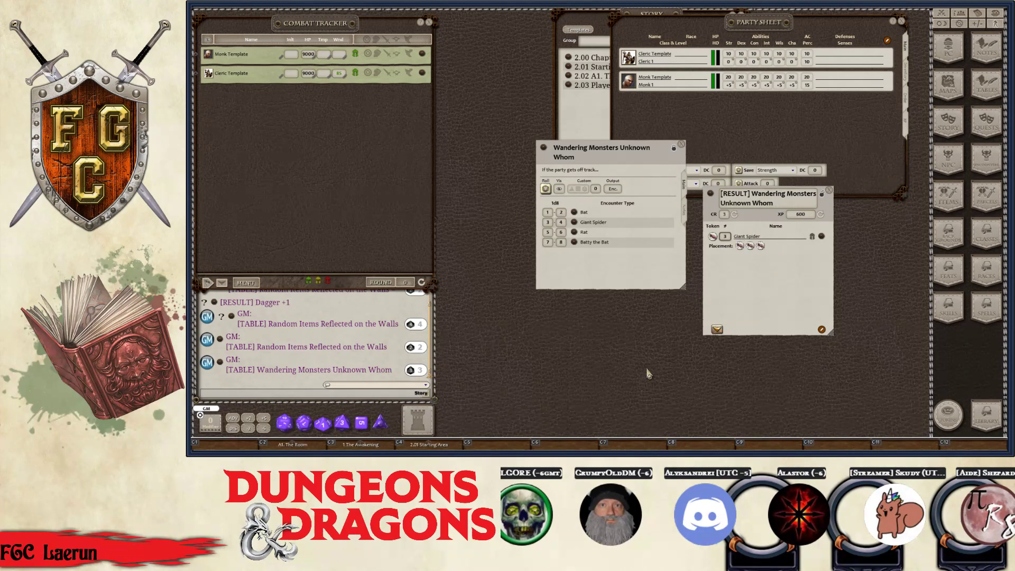
Restore the minimized map The Awakening and close the wandering monsters table
click(357, 446)
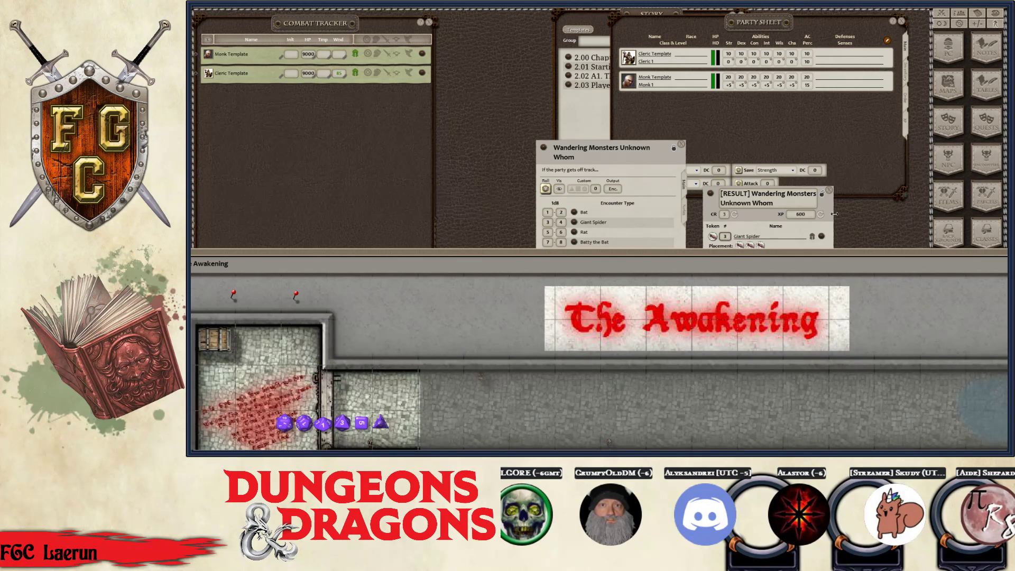
click(665, 152)
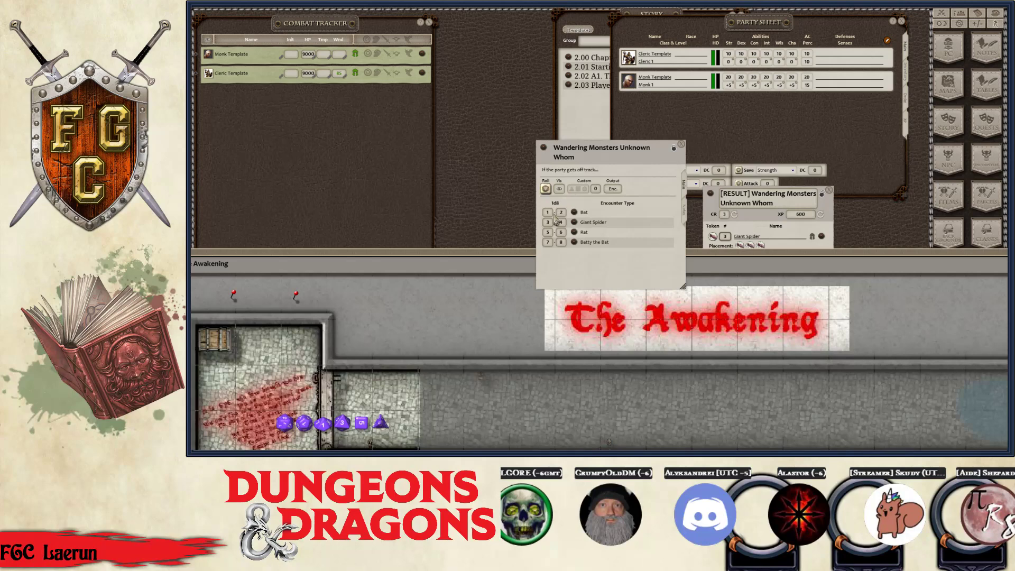
click(681, 145)
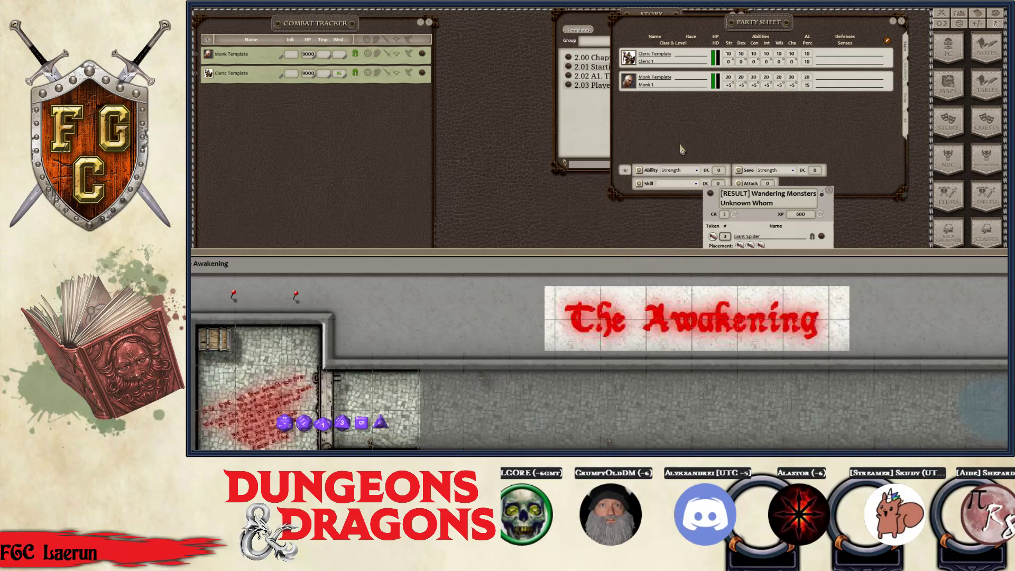
Move the wandering monsters encounter beside the party sheet, lock it and add its Giant Spiders to the combat tracker
click(830, 211)
drag(830, 212, 704, 107)
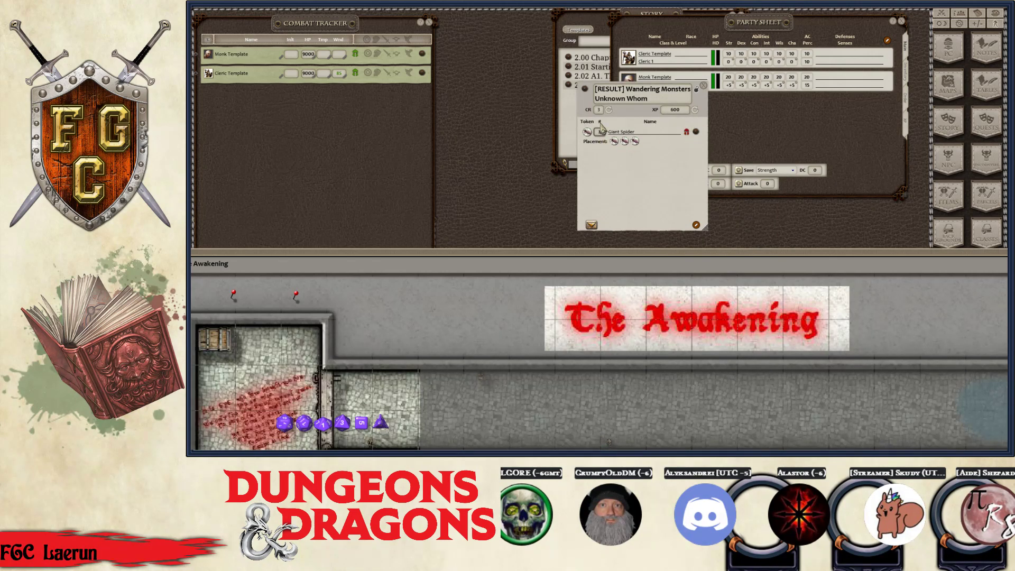
click(697, 91)
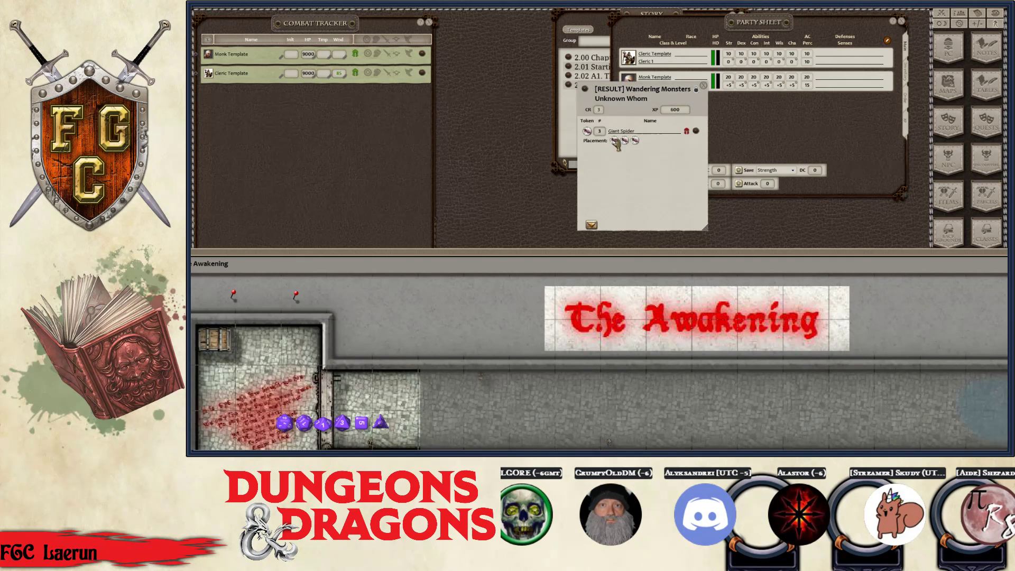
click(592, 226)
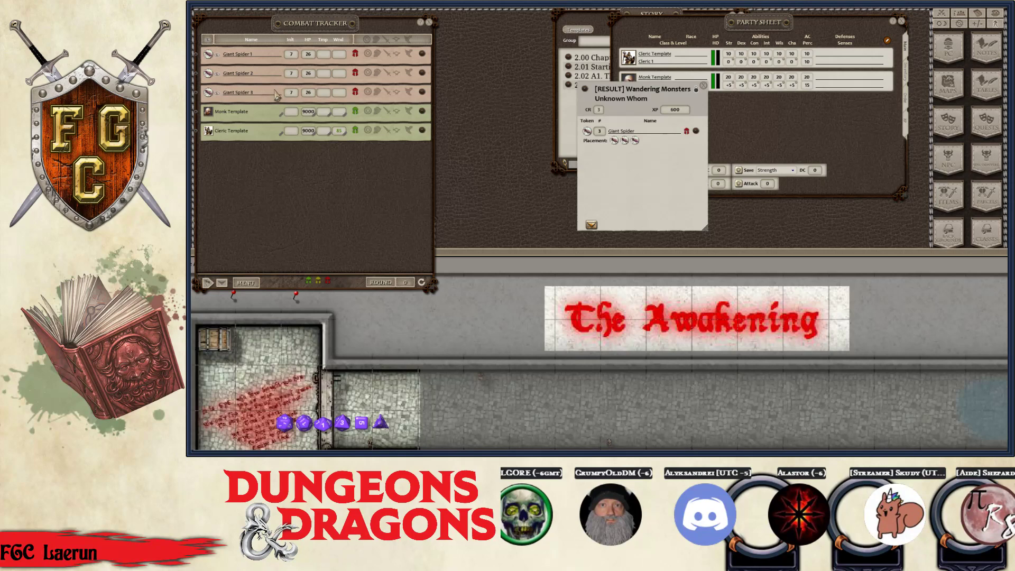
Shift The Awakening map clear of the combat tracker and place the Monk Template and Cleric Template tokens in the starting room
click(645, 259)
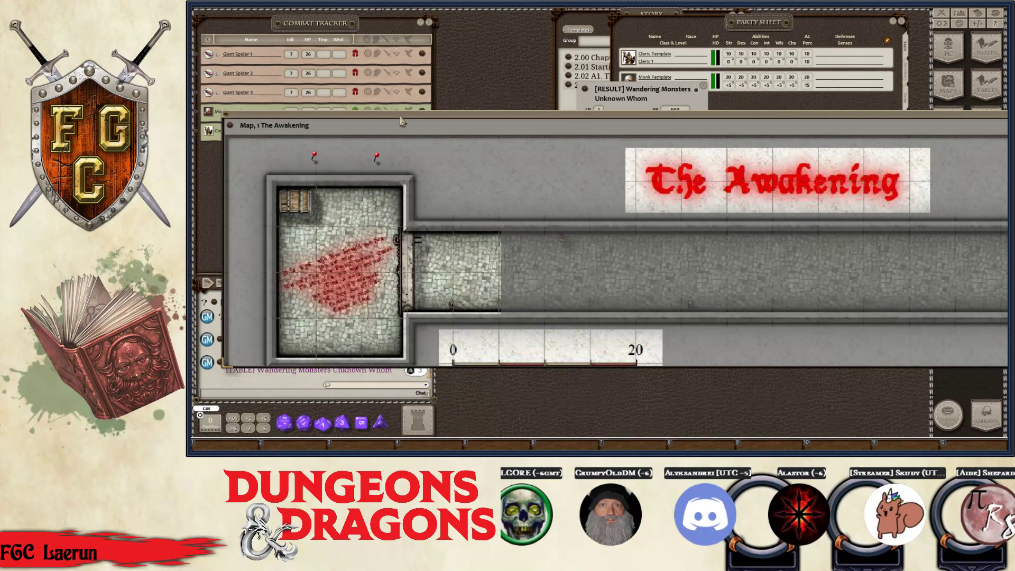
drag(402, 122, 525, 148)
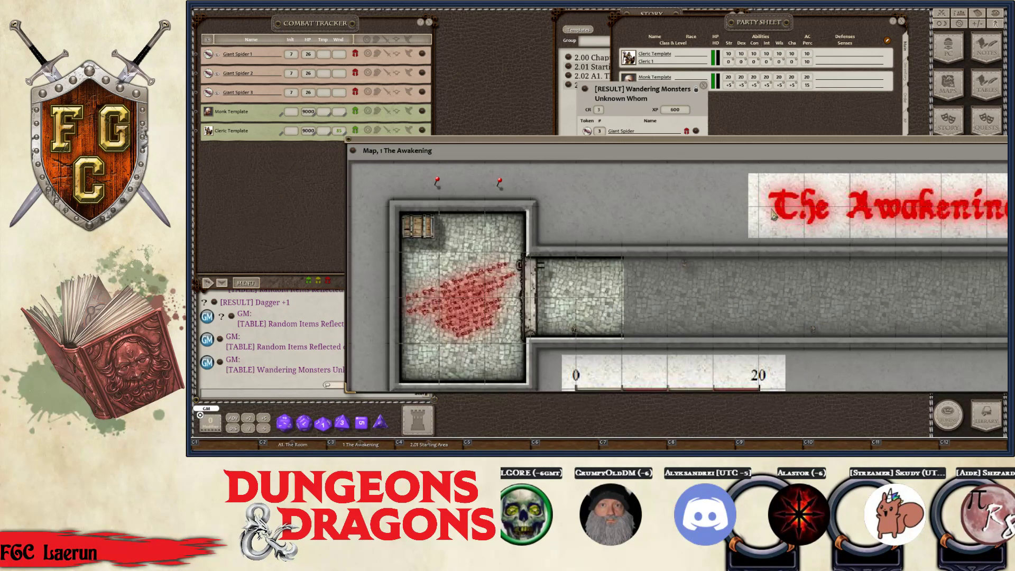
key(ctrl)
key(ctrl)
key(ctrl)
click(204, 113)
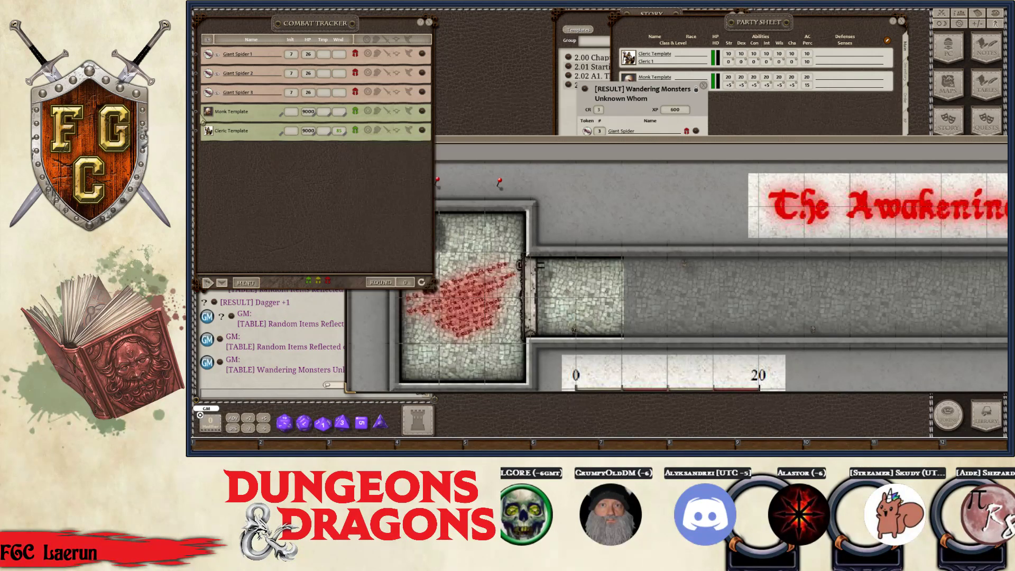
mouse_move(208, 112)
mouse_down()
mouse_move(460, 272)
mouse_move(497, 273)
mouse_move(475, 278)
mouse_up()
key(ctrl)
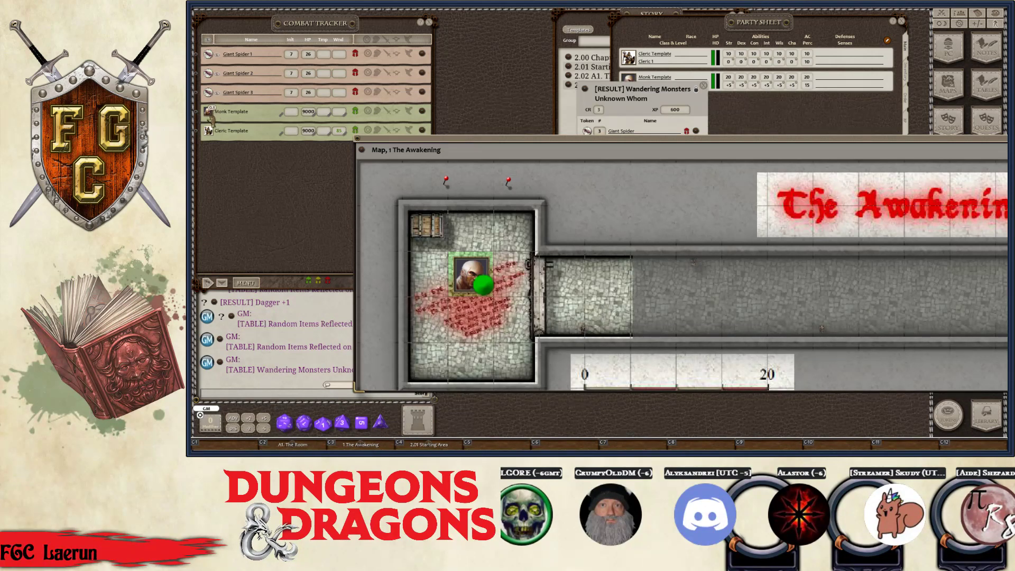
drag(210, 132, 472, 320)
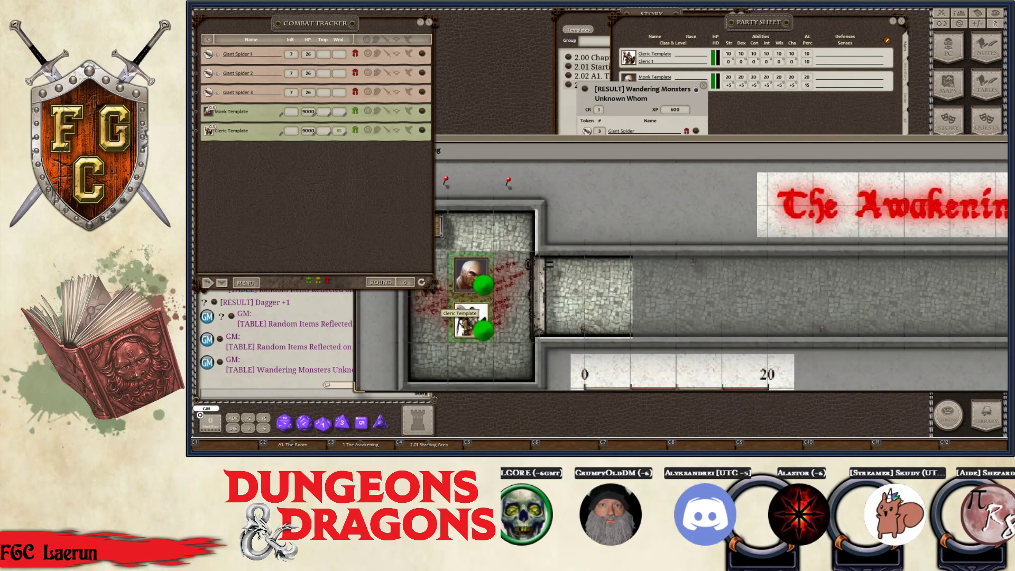
Scale the Cleric Template token up and down, leaving it filling one grid square of the starting room
scroll(482, 317, up, 3)
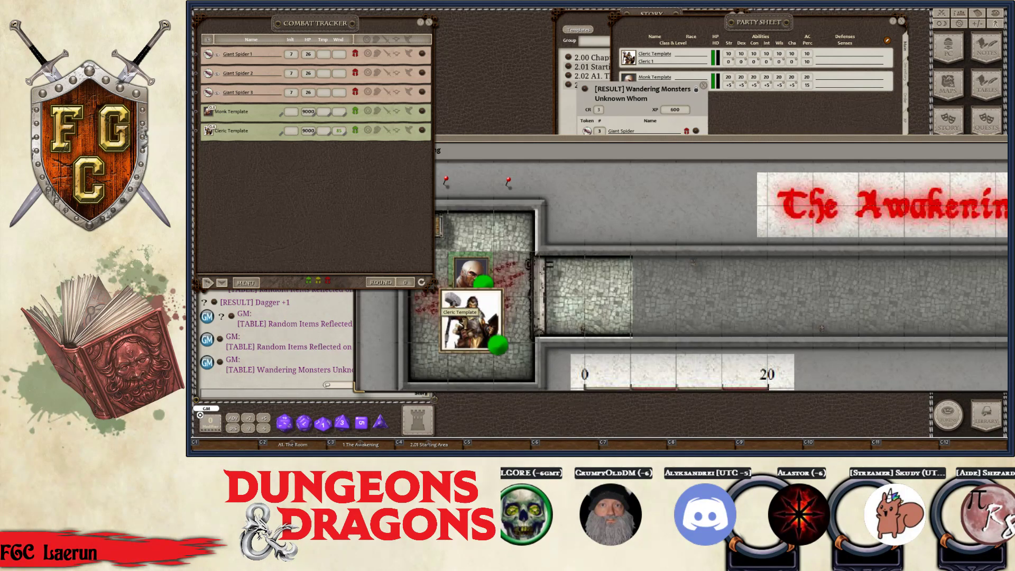
scroll(469, 314, down, 3)
scroll(469, 314, down, 1)
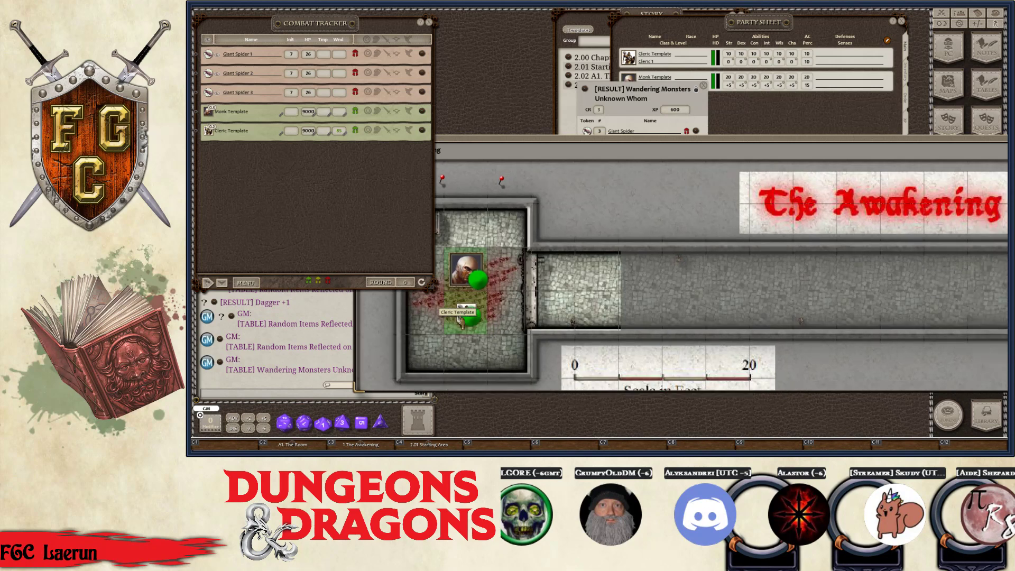
scroll(465, 316, up, 3)
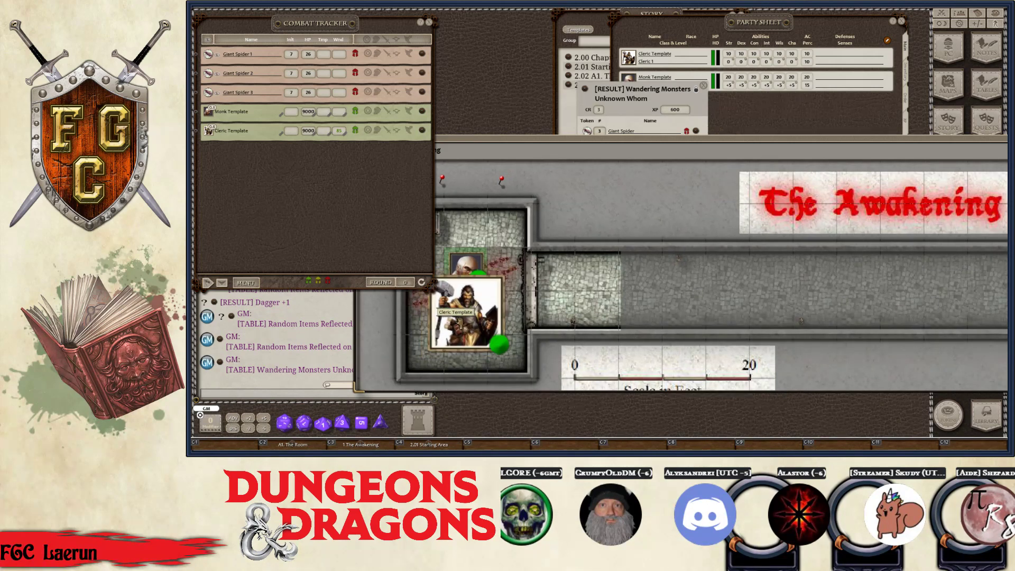
scroll(466, 309, down, 3)
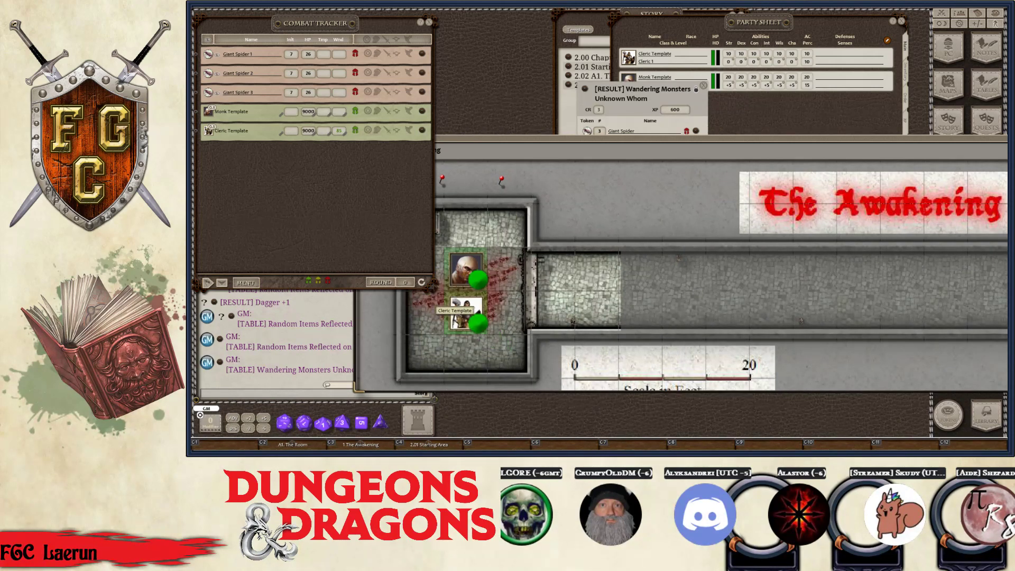
scroll(465, 312, up, 1)
scroll(466, 312, up, 3)
scroll(458, 306, down, 1)
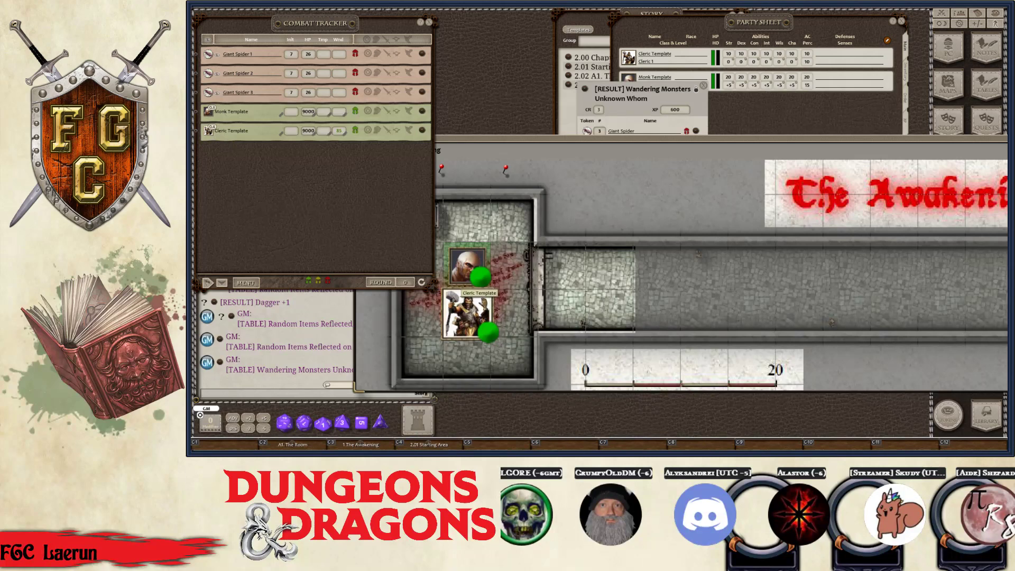
scroll(465, 317, down, 3)
scroll(468, 316, up, 1)
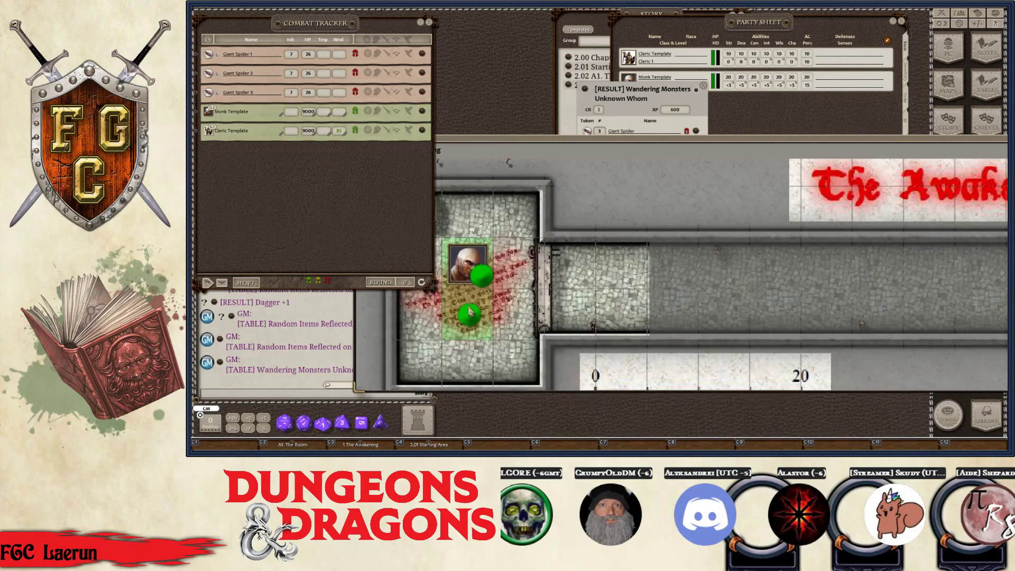
scroll(471, 315, up, 2)
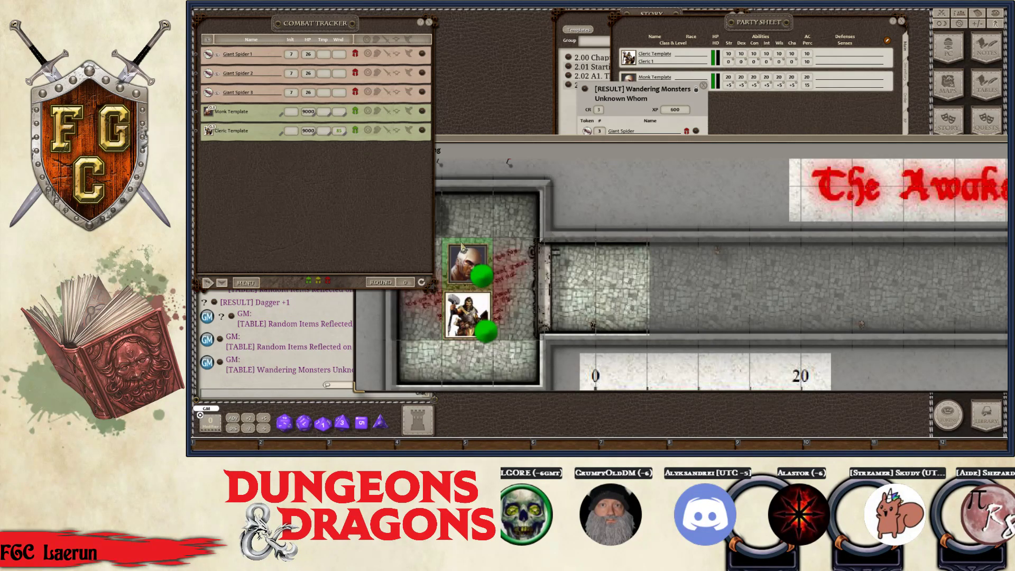
Select the Monk Template token, scale it to fill its grid square and rotate it upright
key(ctrl)
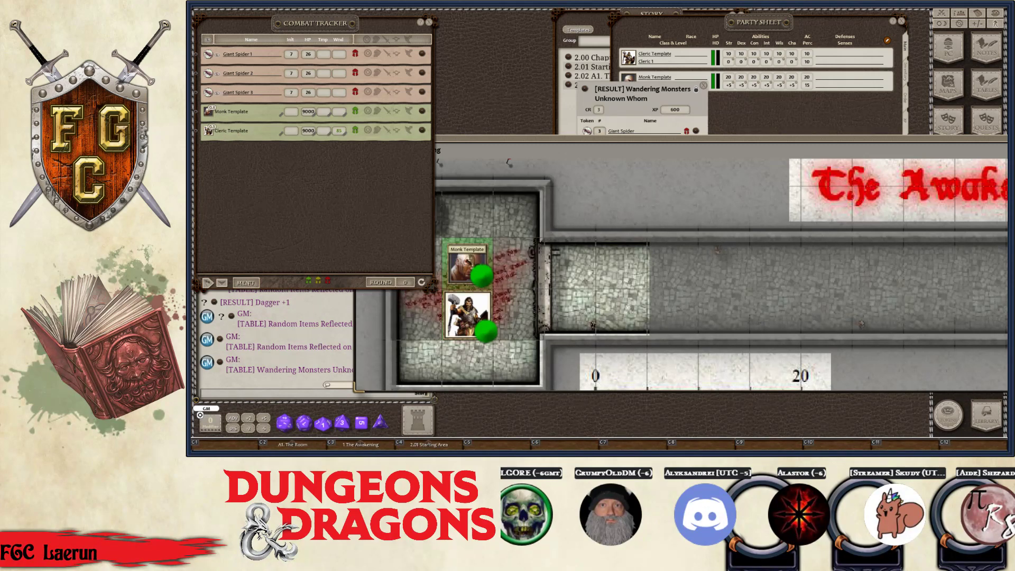
click(467, 264)
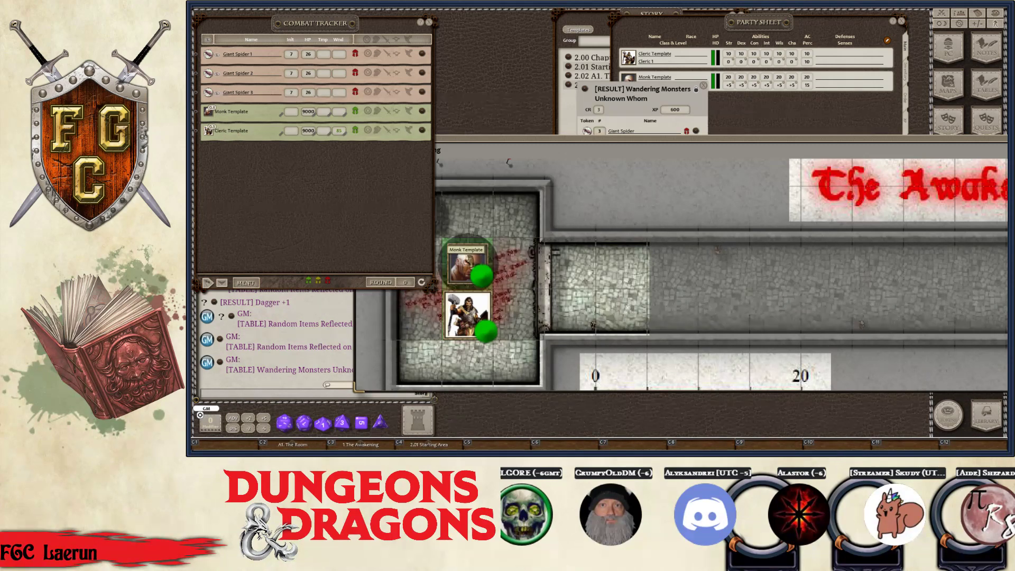
click(468, 268)
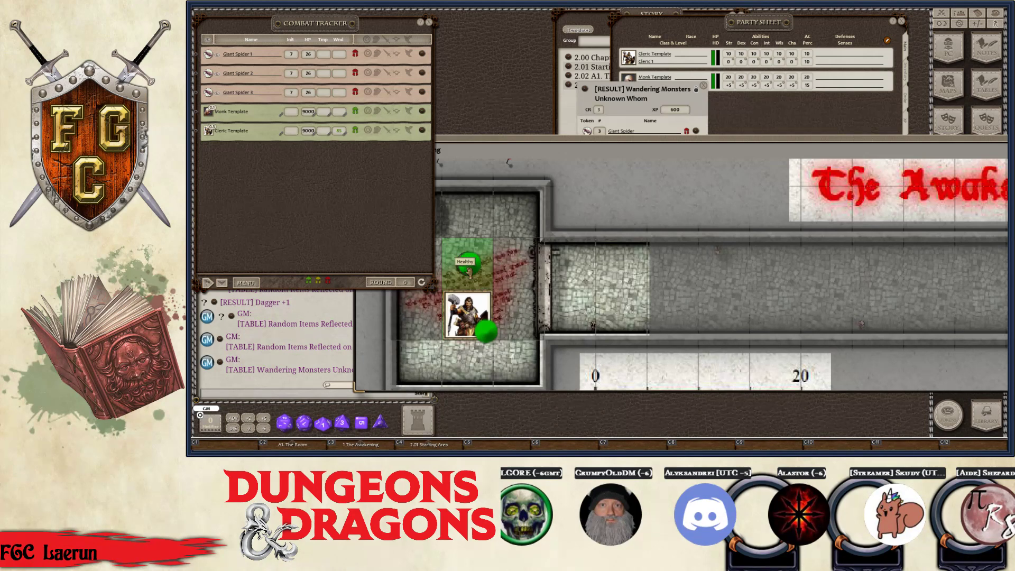
click(468, 268)
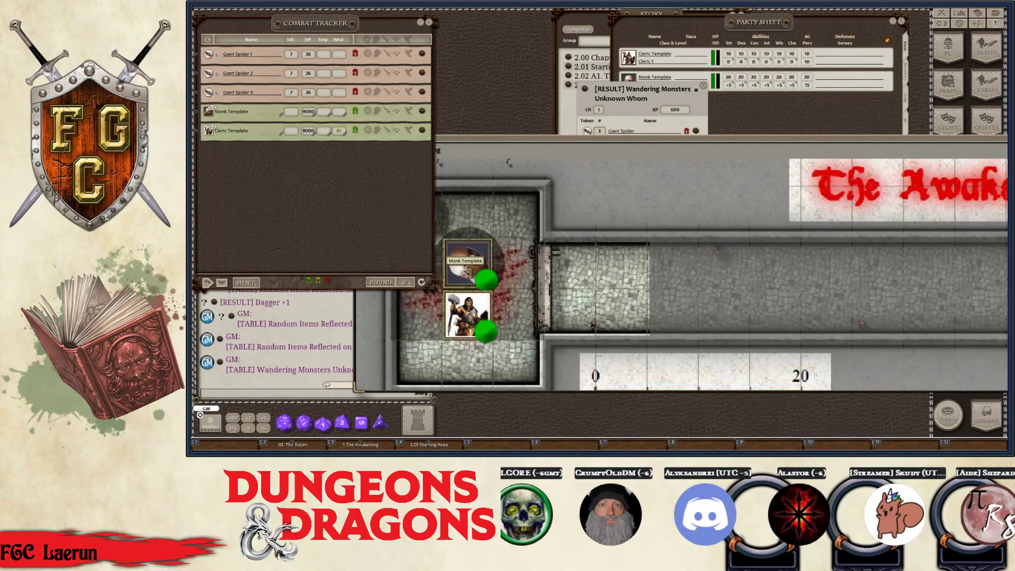
scroll(473, 268, down, 3)
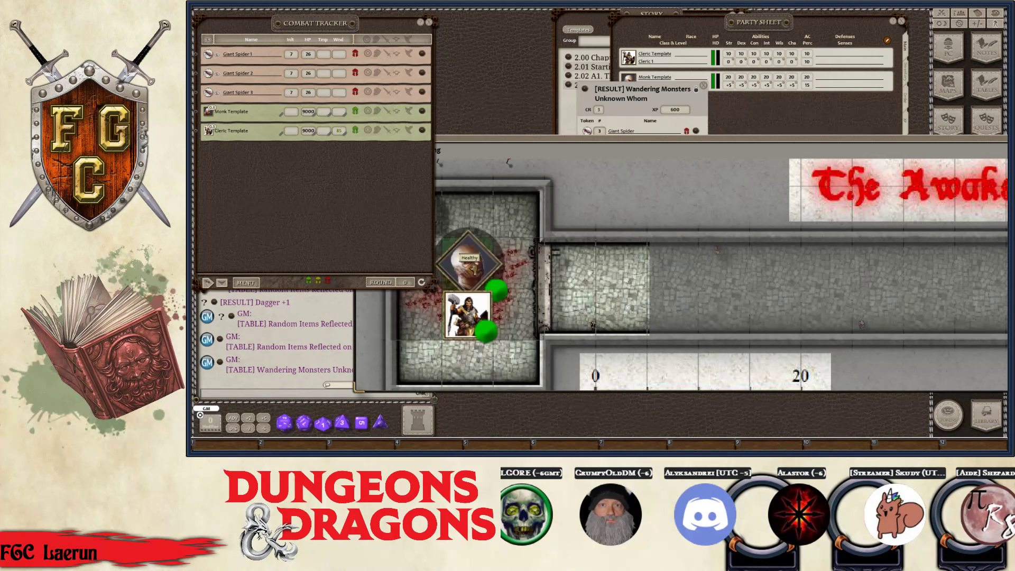
scroll(474, 268, down, 1)
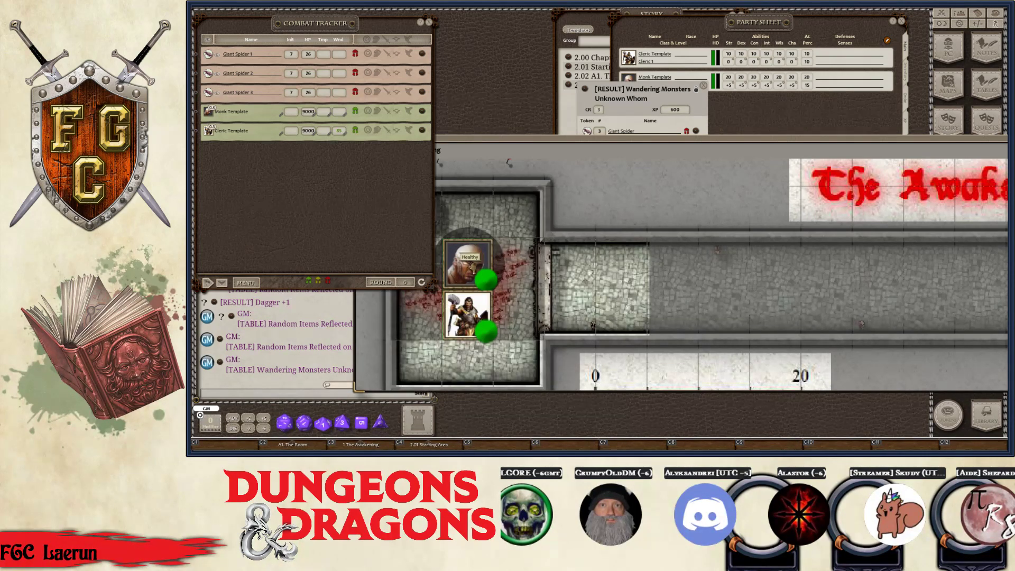
Move the Monk Template token into the corridor beside the door, enlarge it greatly and shrink it to fit one grid square
drag(468, 262, 592, 266)
key(ctrl)
scroll(580, 267, up, 10)
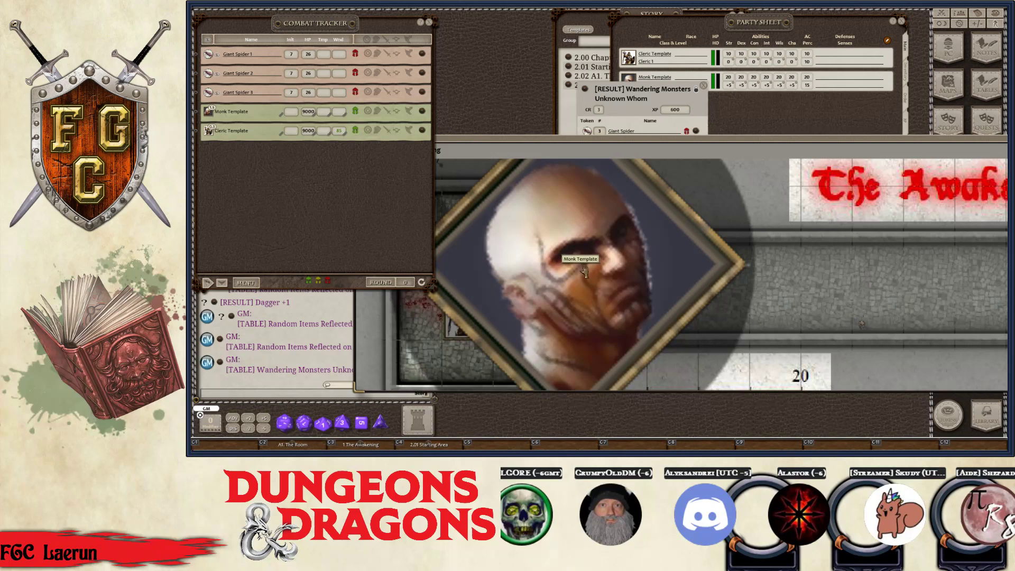
scroll(581, 267, down, 8)
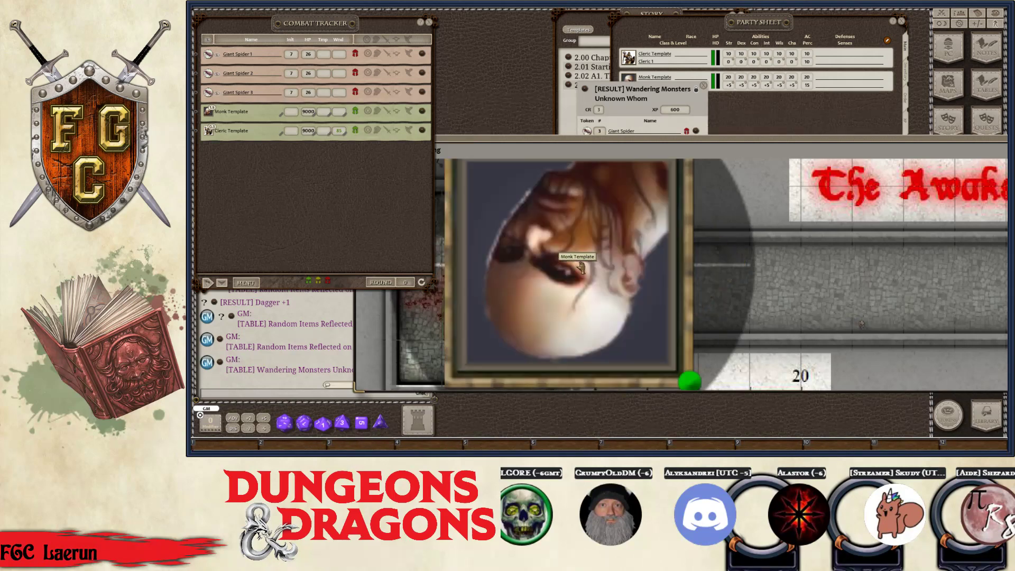
scroll(580, 267, down, 7)
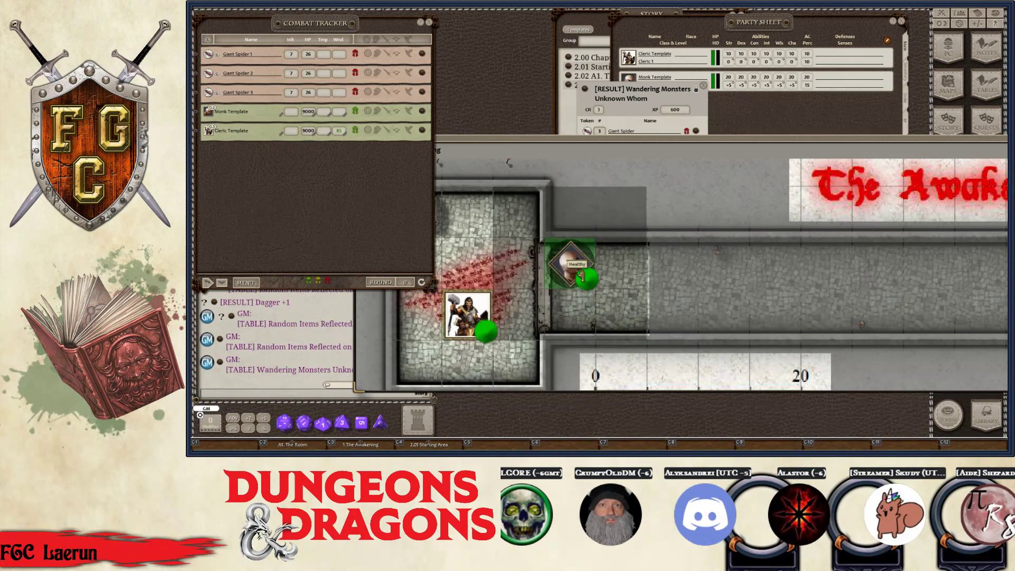
Rotate the Monk Template token through several facings and move the Cleric Template token beside it in the corridor
key(ctrl)
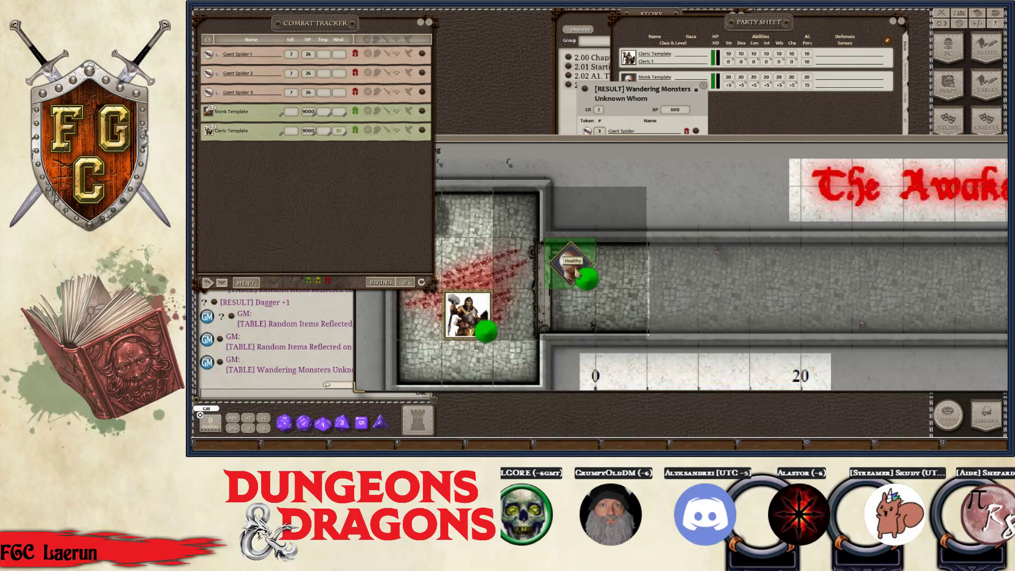
scroll(577, 270, down, 3)
scroll(576, 271, up, 1)
scroll(577, 270, up, 1)
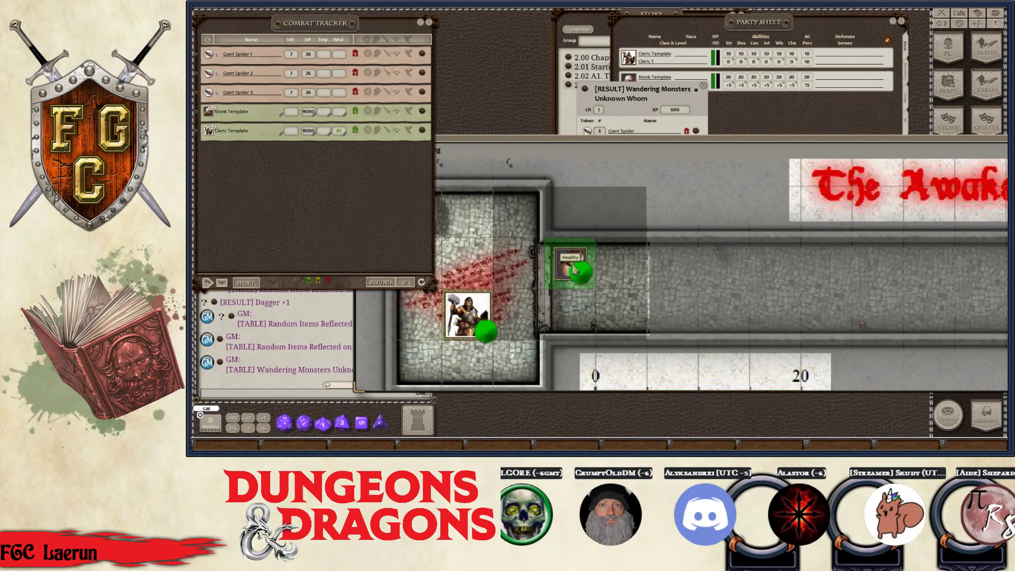
scroll(574, 271, up, 1)
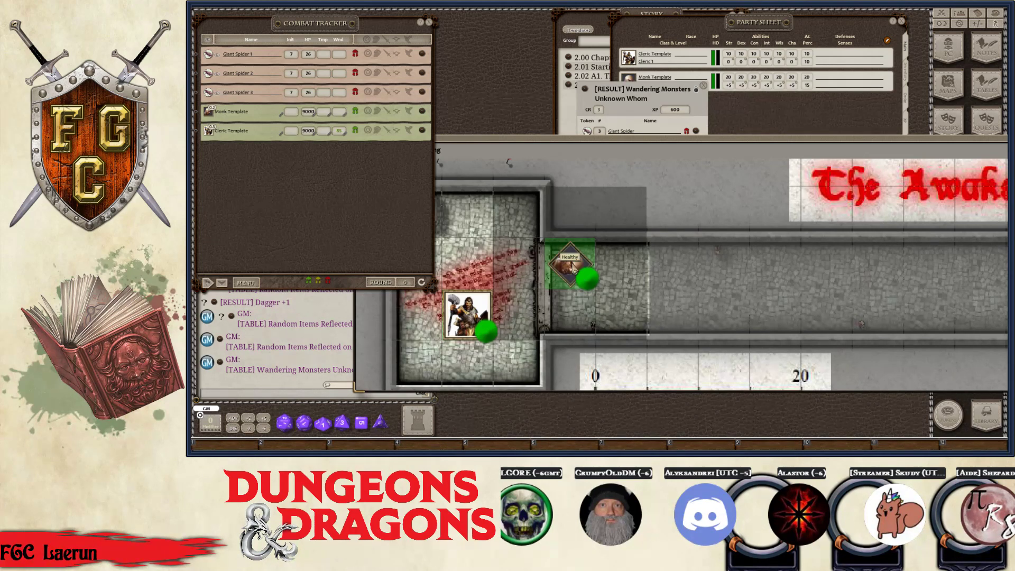
scroll(575, 271, up, 1)
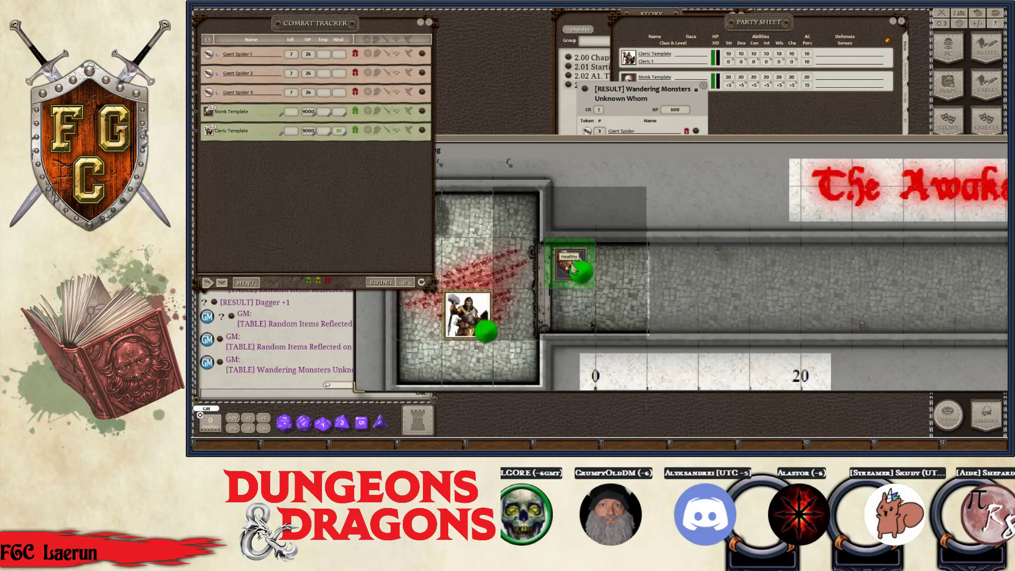
scroll(573, 268, up, 1)
scroll(573, 267, up, 1)
drag(463, 315, 601, 289)
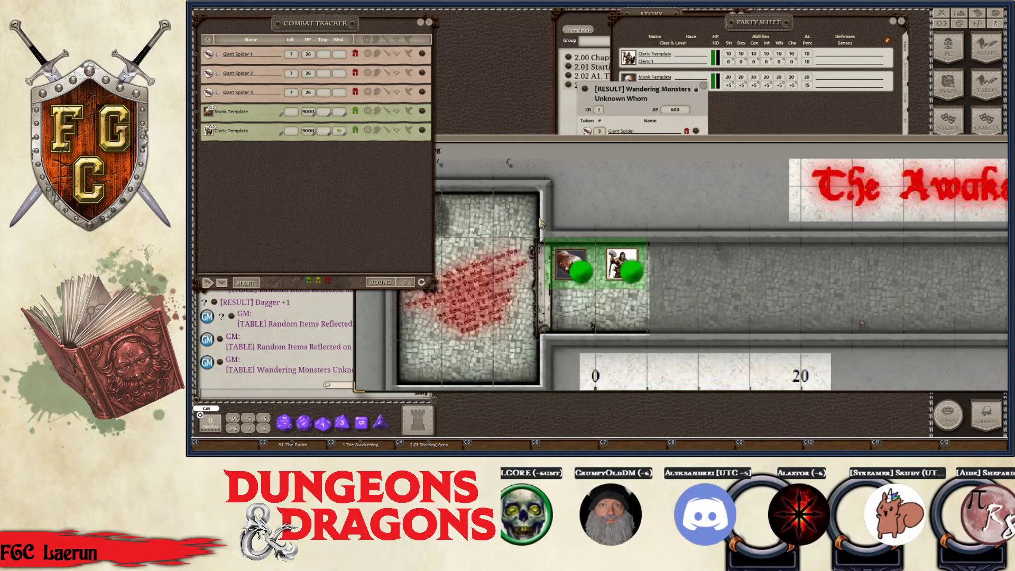
Place all three Giant Spider tokens together near the corridor's blue pool and reposition the map window to show both groups
drag(849, 146, 470, 153)
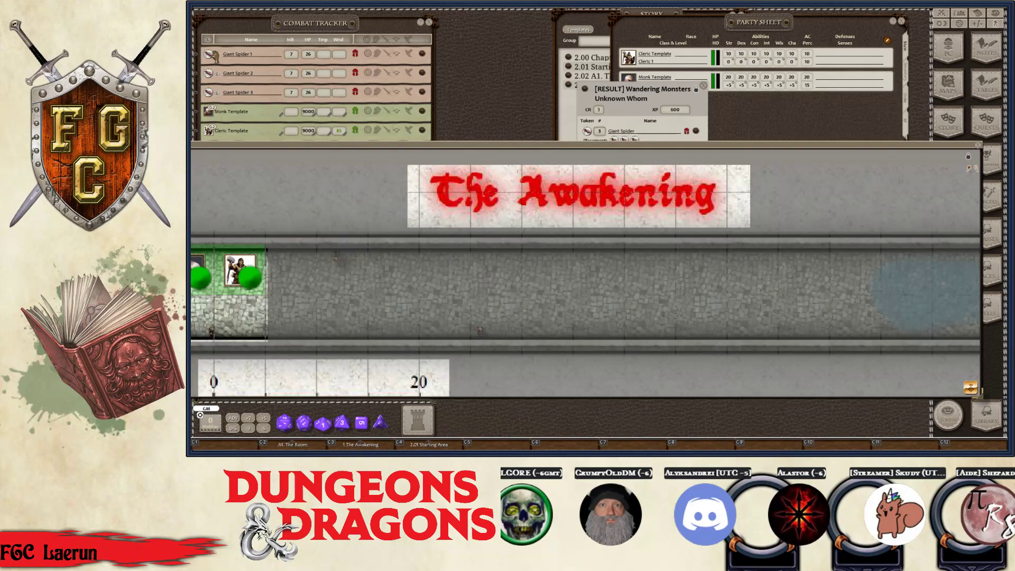
drag(319, 36, 368, 32)
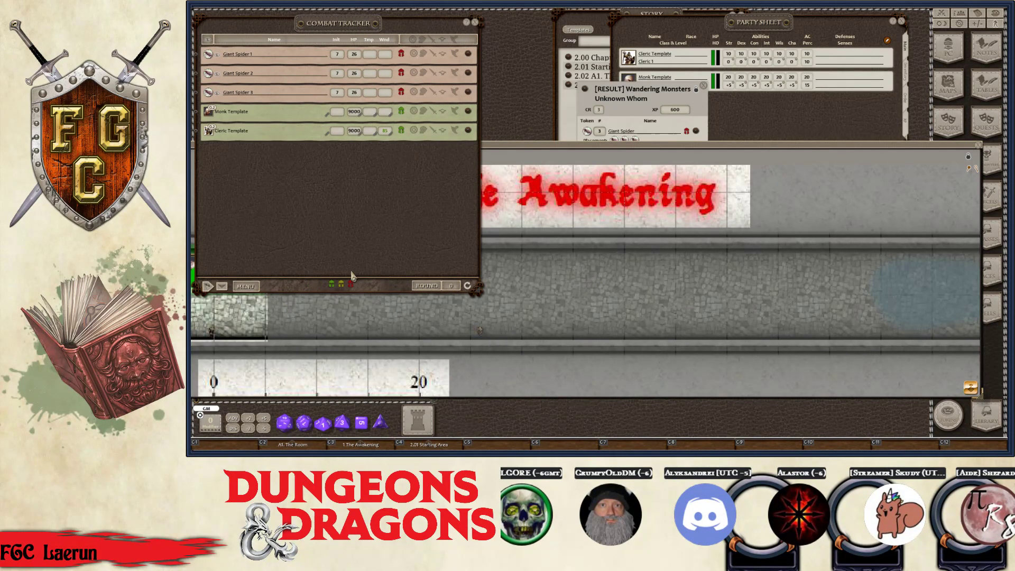
drag(350, 286, 892, 218)
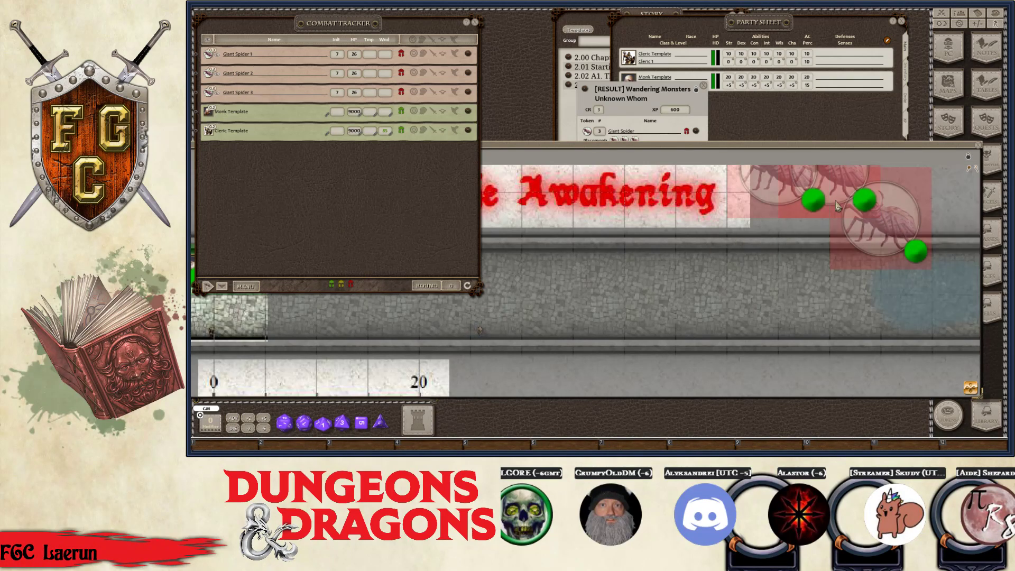
mouse_move(800, 186)
mouse_down()
mouse_move(790, 214)
mouse_move(806, 164)
mouse_move(824, 209)
mouse_move(865, 212)
mouse_move(812, 200)
mouse_up()
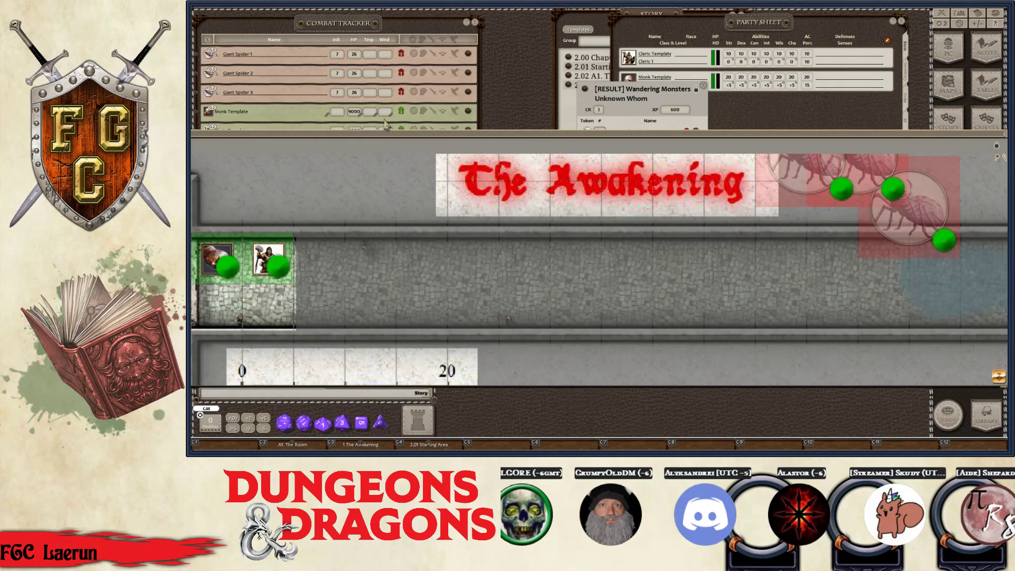
drag(411, 129, 442, 166)
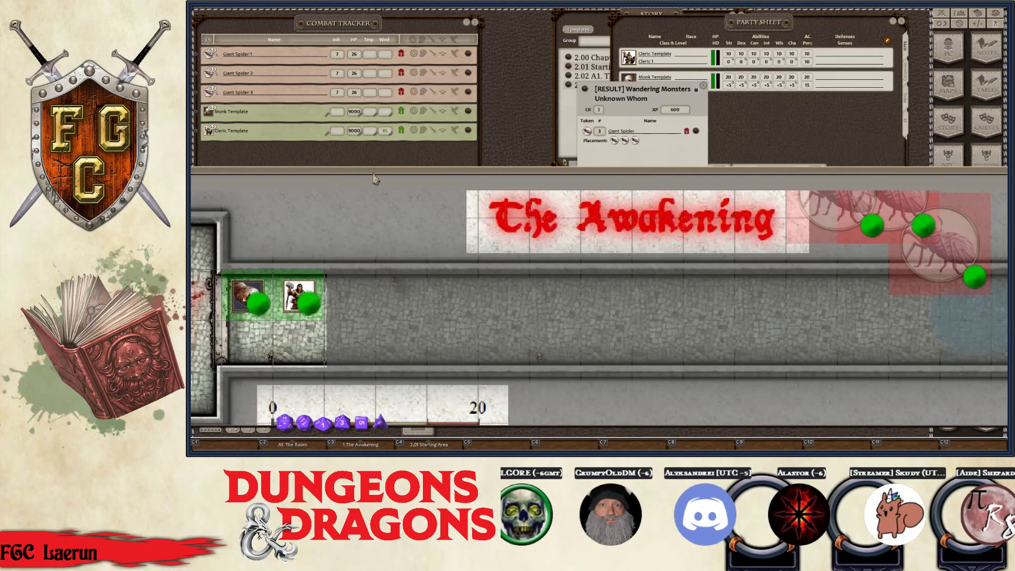
click(209, 47)
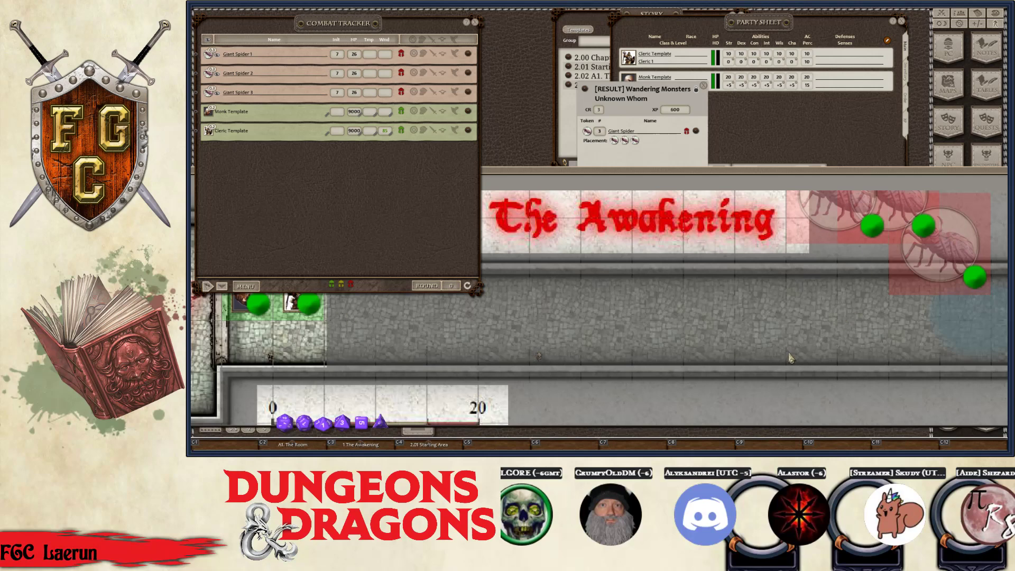
Enlarge the map window and move the three Giant Spider tokens into a row inside the corridor
click(848, 217)
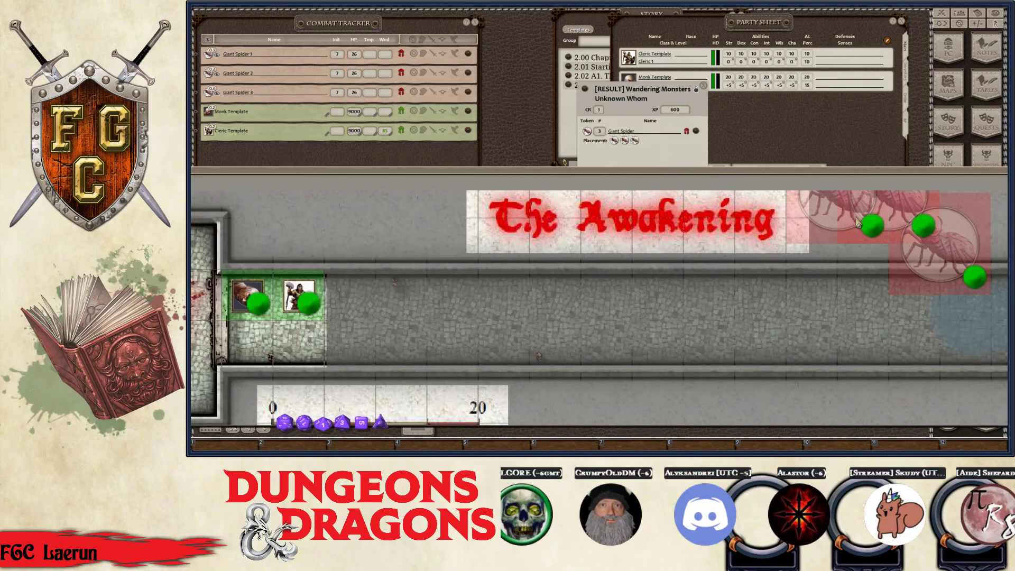
drag(872, 225, 849, 231)
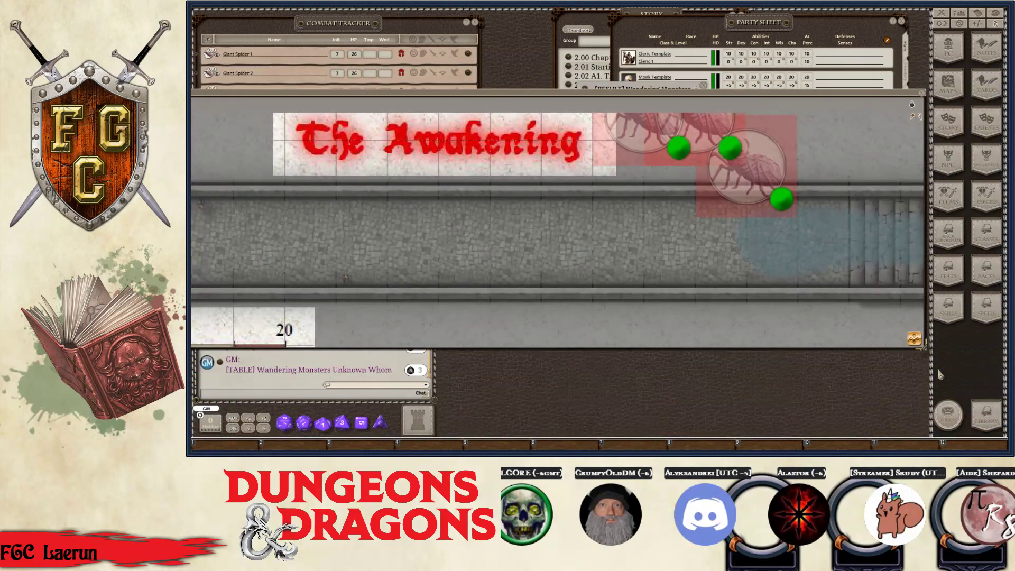
drag(923, 349, 928, 450)
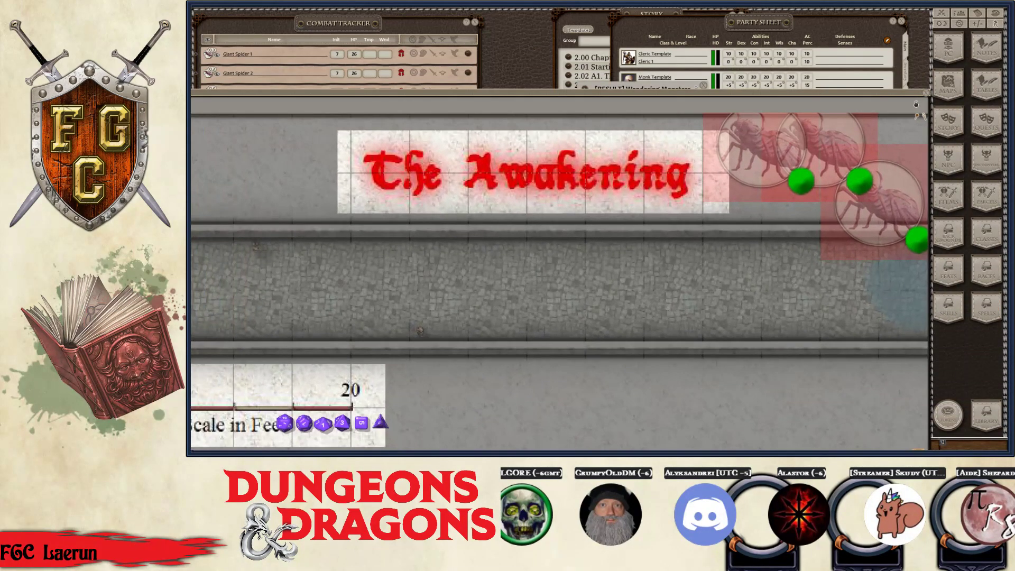
drag(736, 182, 587, 299)
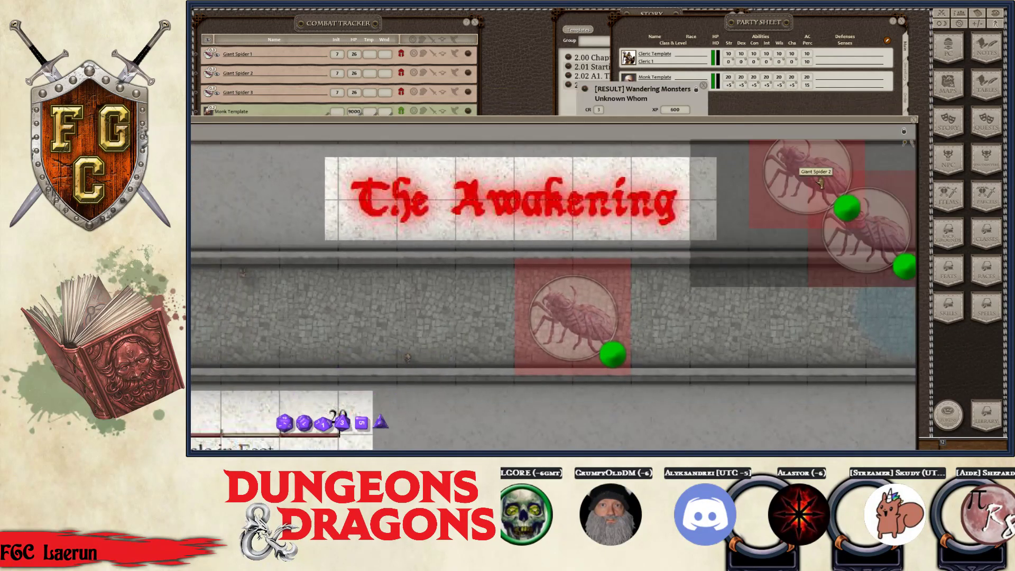
drag(803, 153, 694, 317)
drag(867, 232, 425, 320)
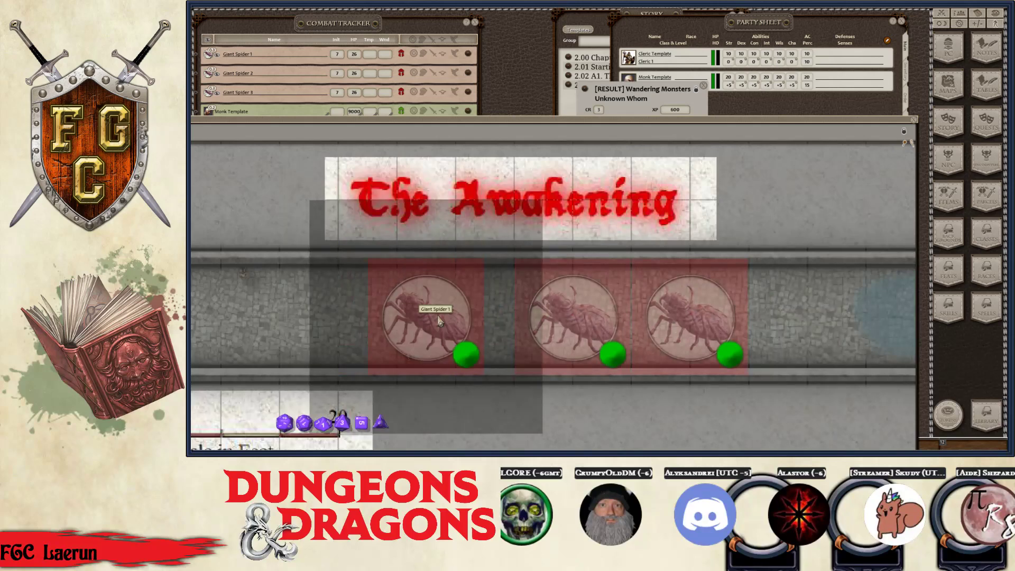
Reposition the map window to show the starting room and corridor tokens, and move the combat tracker out of the way
drag(528, 126, 747, 146)
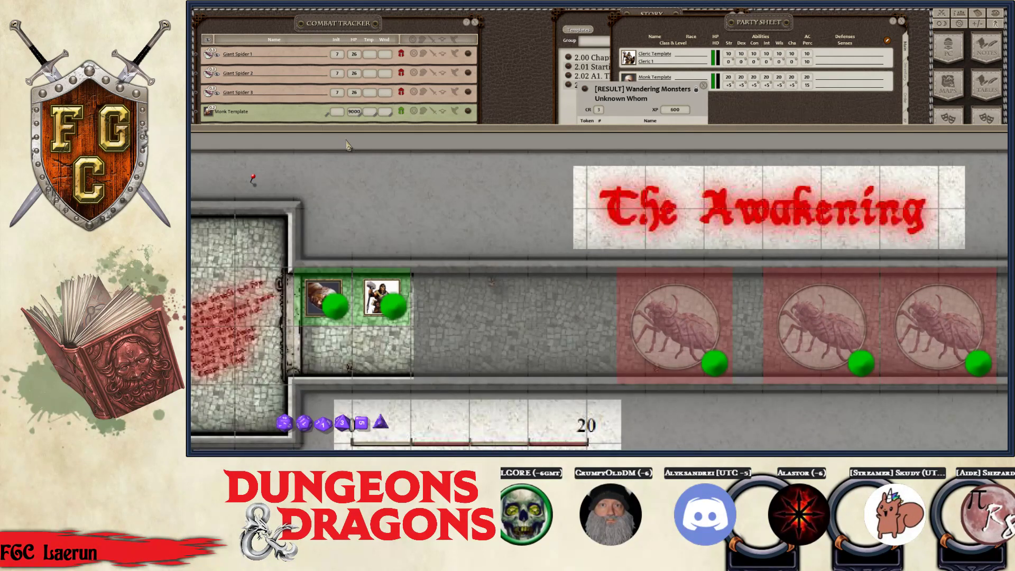
drag(347, 134, 489, 182)
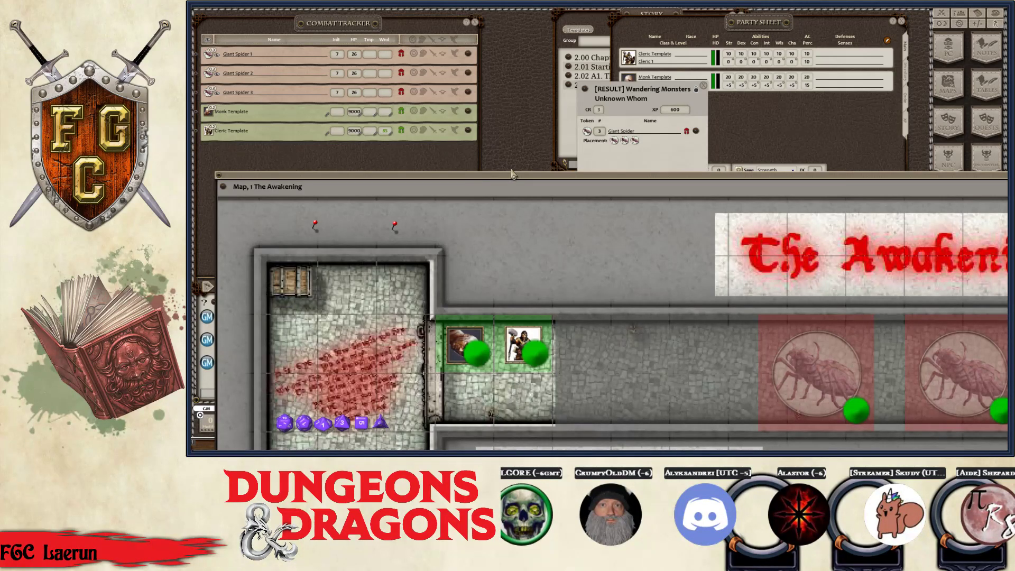
drag(537, 174, 470, 145)
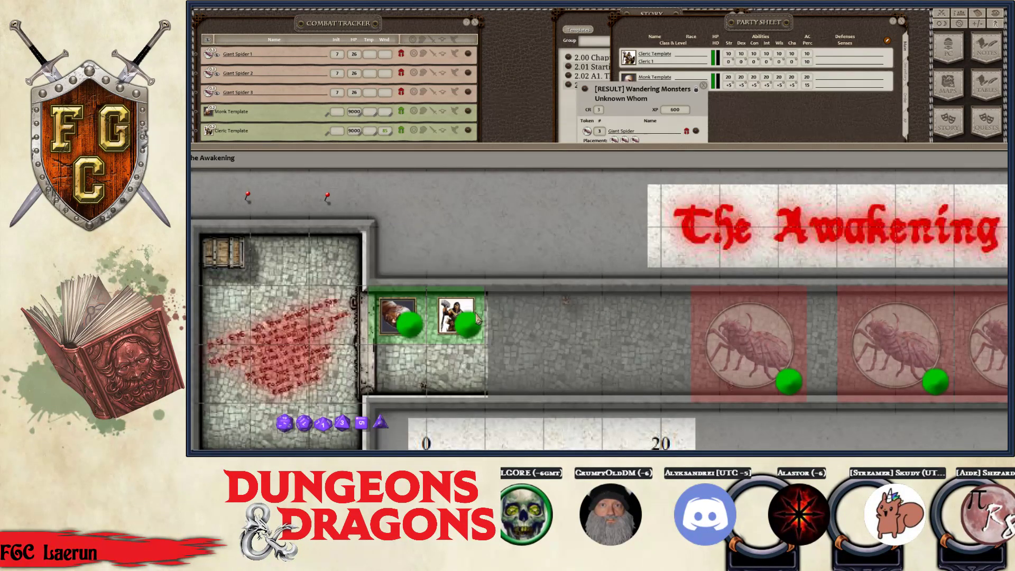
click(210, 46)
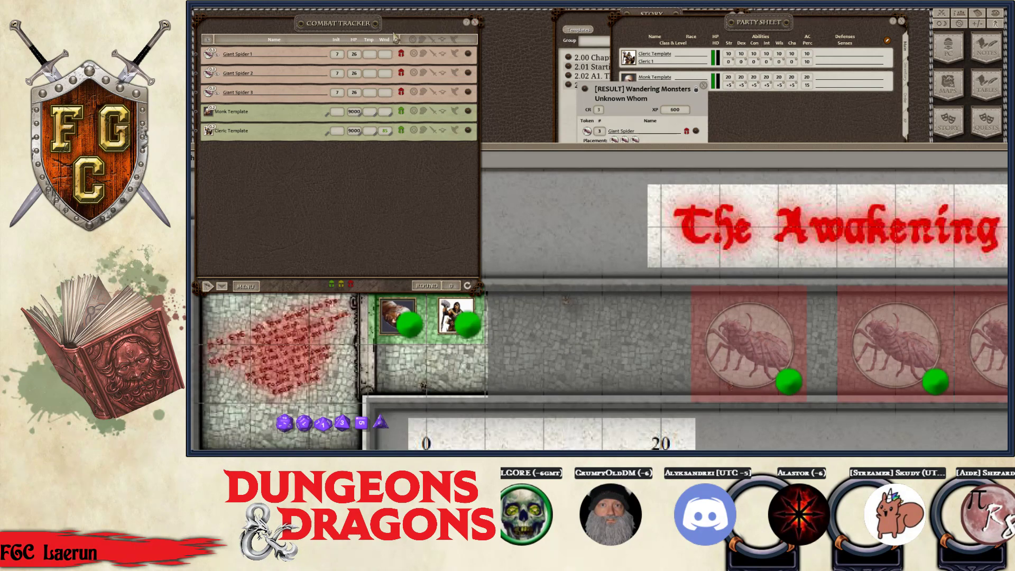
drag(394, 34, 229, 77)
drag(507, 154, 561, 67)
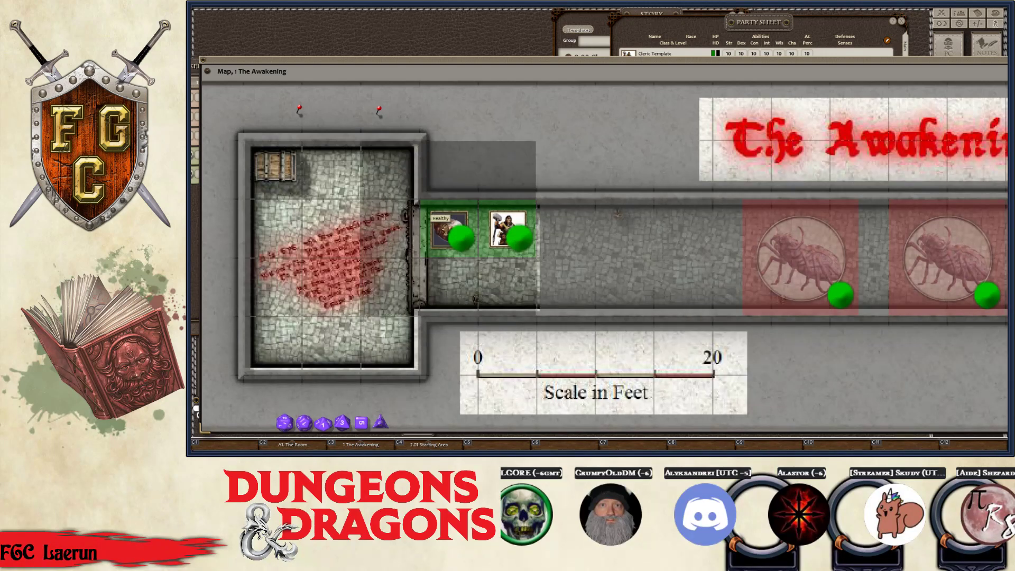
Draw a large circular pointer above the corridor and centre it on the Monk Template token
right_click(445, 227)
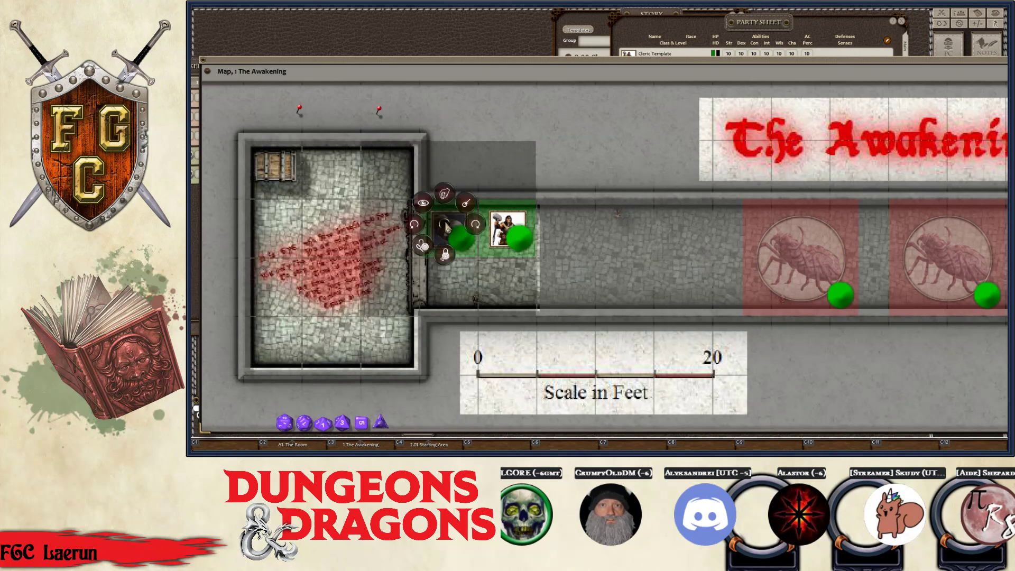
click(637, 249)
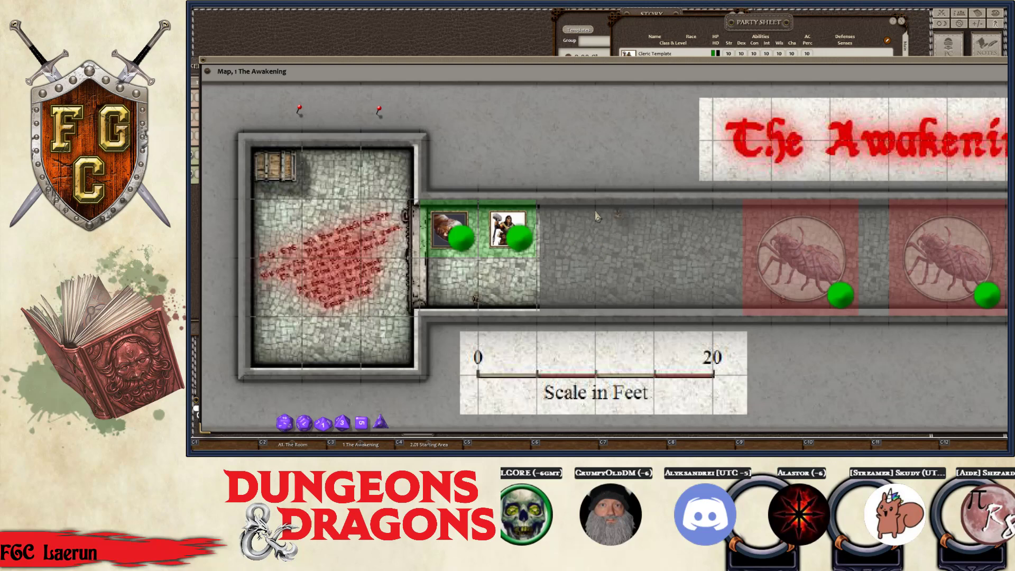
right_click(510, 146)
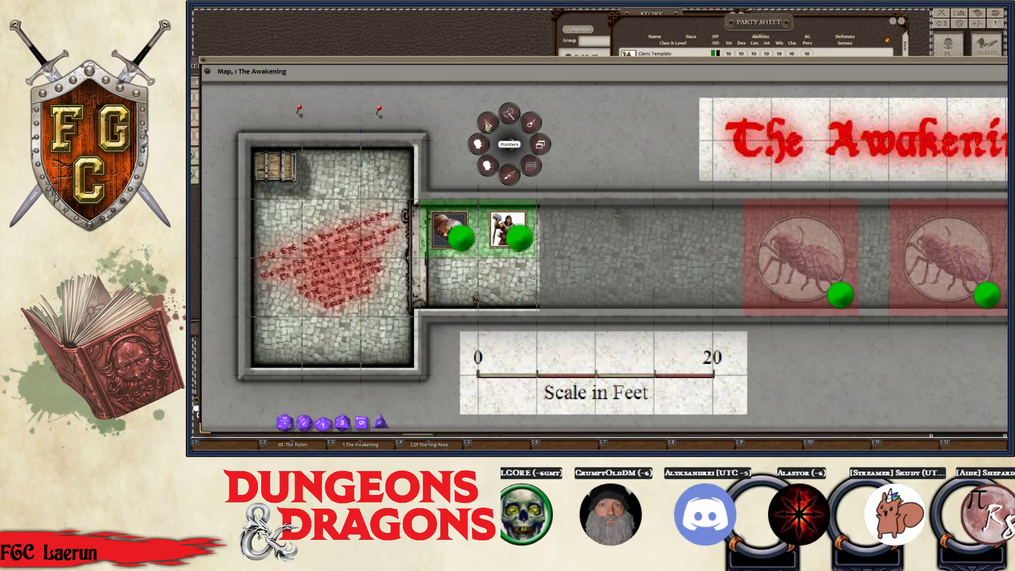
click(487, 126)
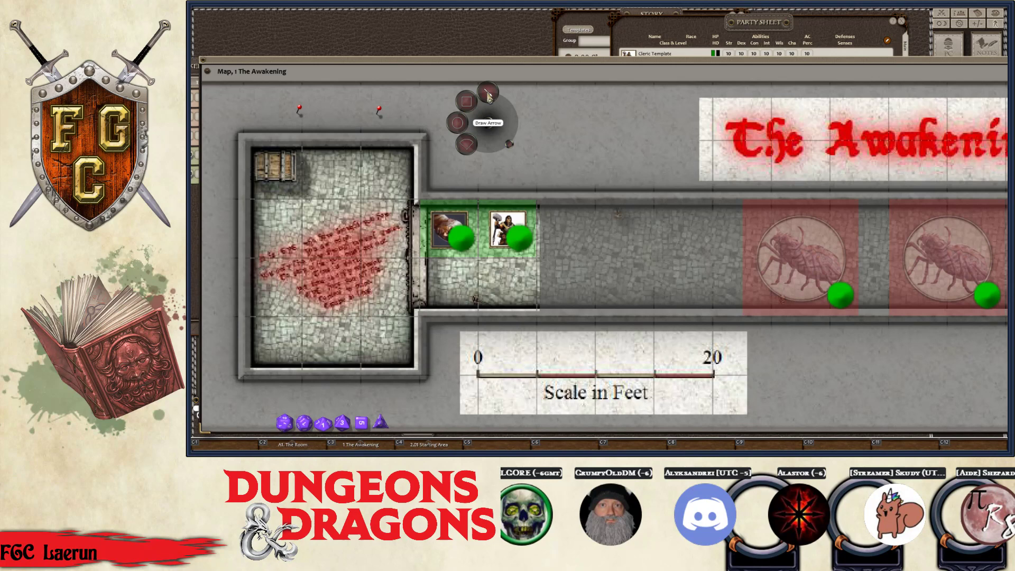
click(458, 125)
mouse_move(477, 143)
mouse_down()
mouse_move(648, 290)
mouse_move(739, 349)
mouse_up()
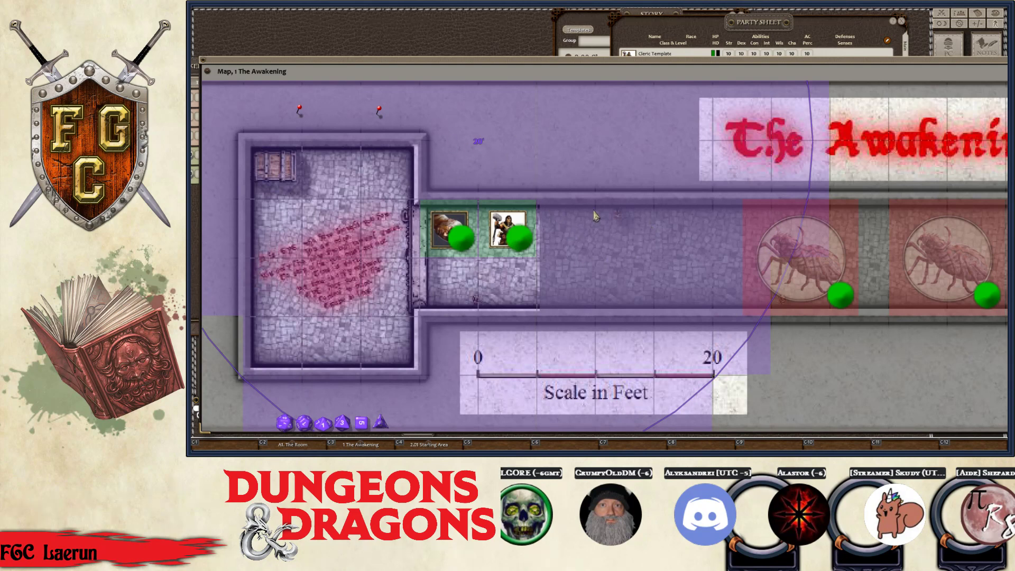
mouse_move(479, 141)
mouse_down()
mouse_move(479, 158)
mouse_move(526, 119)
mouse_move(501, 227)
mouse_move(549, 219)
mouse_move(489, 206)
mouse_move(531, 120)
mouse_up()
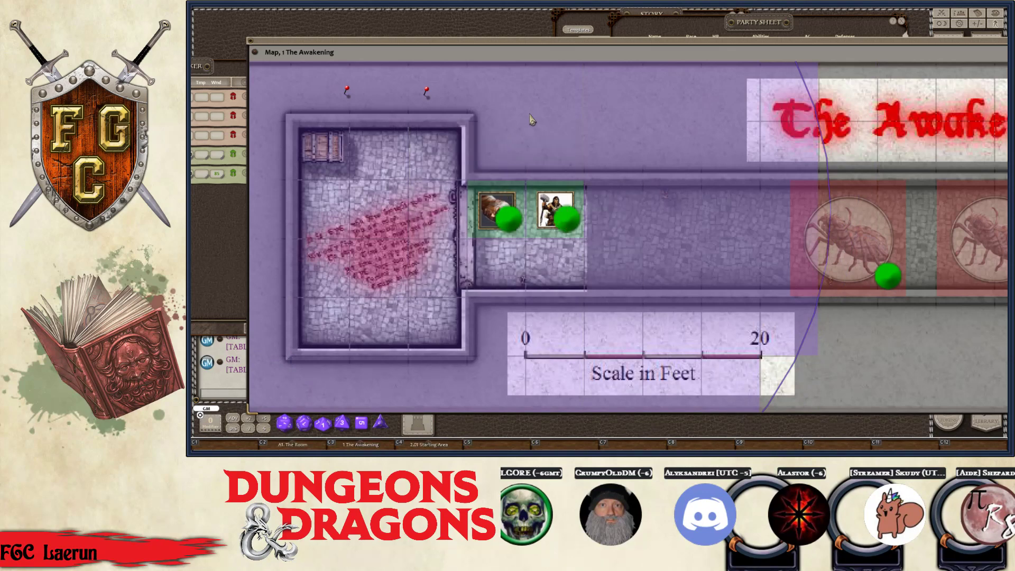
drag(501, 217, 493, 211)
key(ctrl)
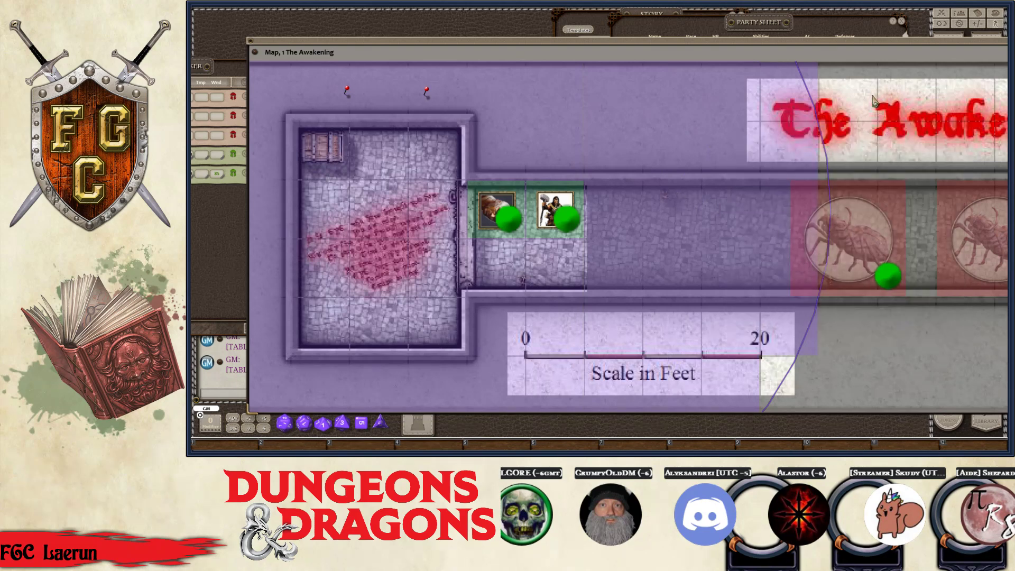
Unmask the corridor section from the party's tokens to just past the nearest Giant Spider
right_click(875, 102)
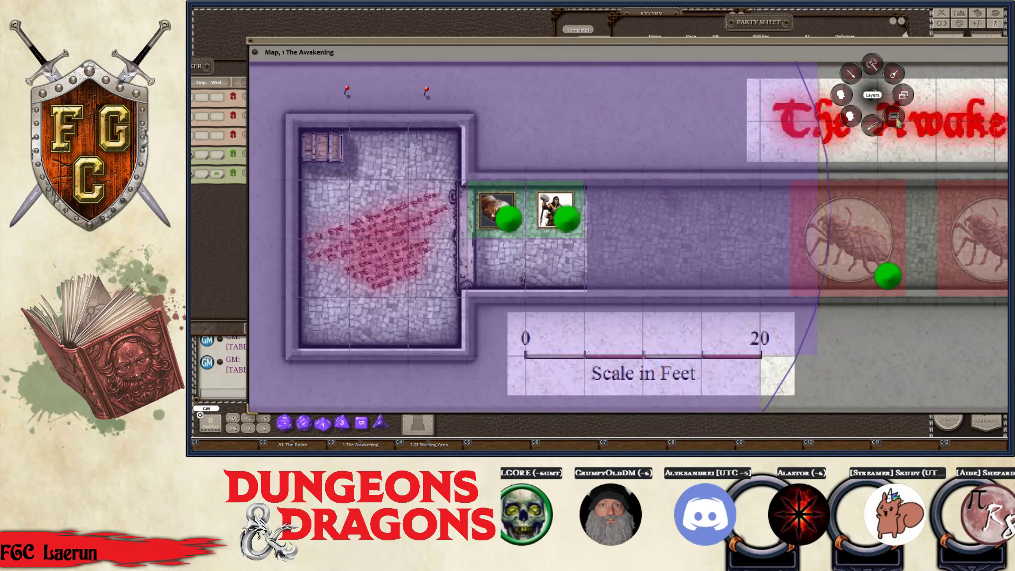
click(895, 120)
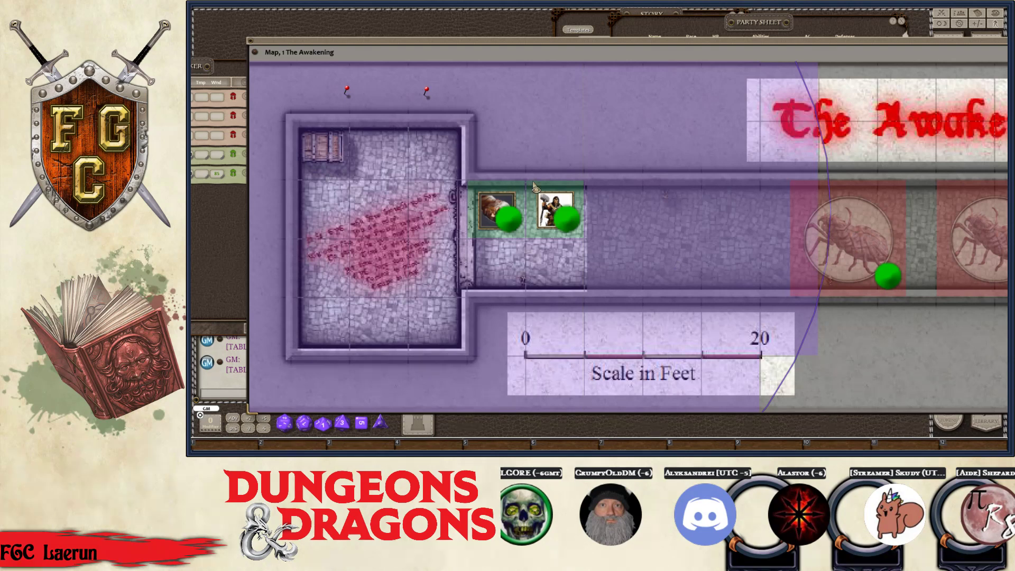
drag(615, 191, 943, 301)
ctrl+click(900, 254)
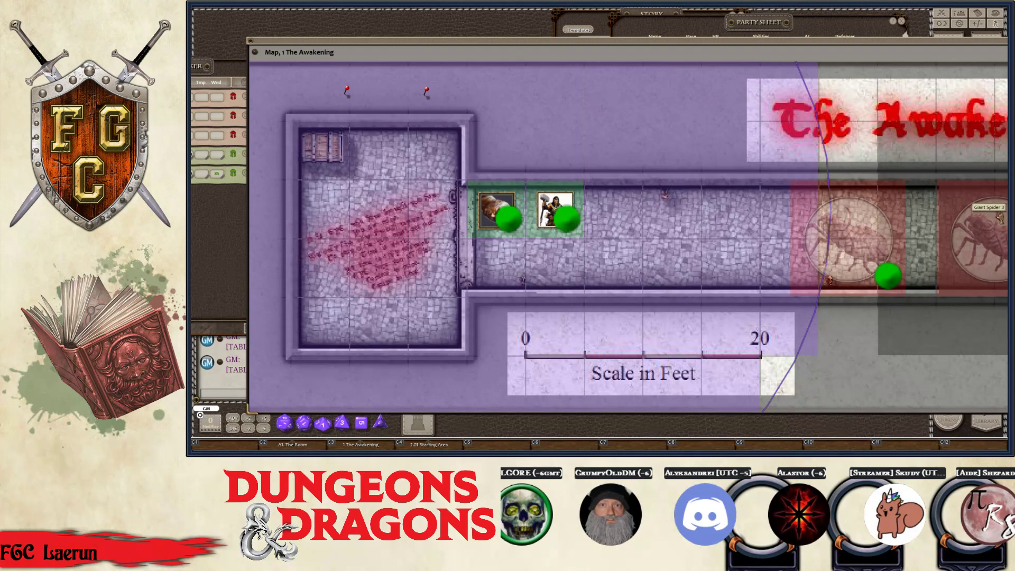
Place the Monk Template token directly above the Cleric Template token across the corridor, and erase the circular pointer
drag(555, 211, 556, 262)
drag(522, 218, 580, 219)
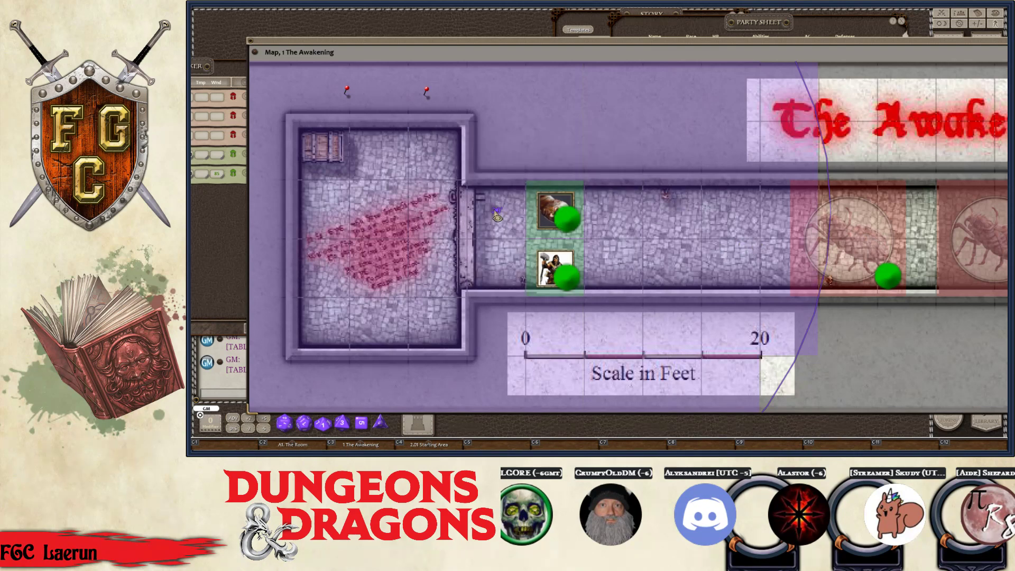
right_click(534, 144)
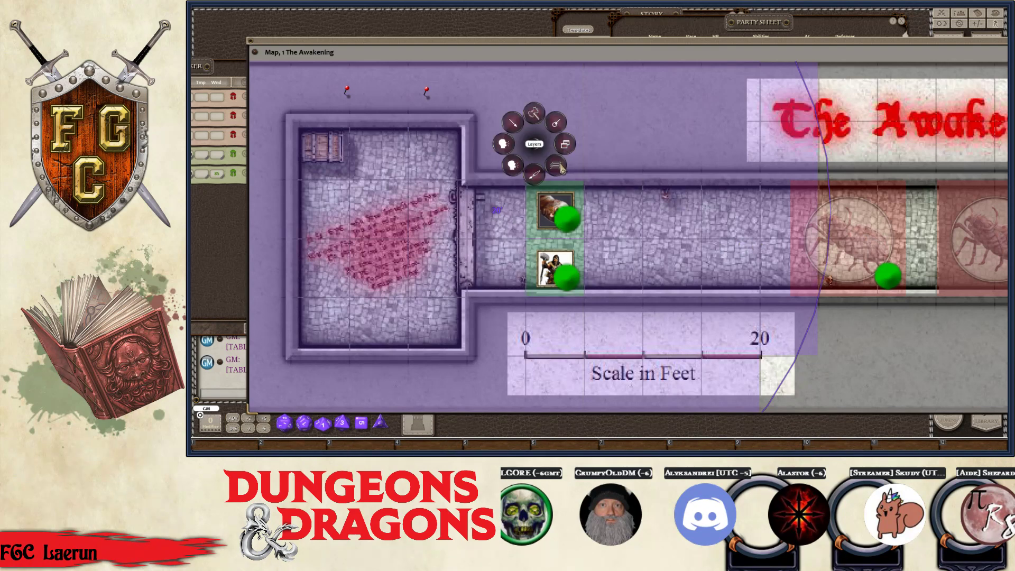
click(513, 124)
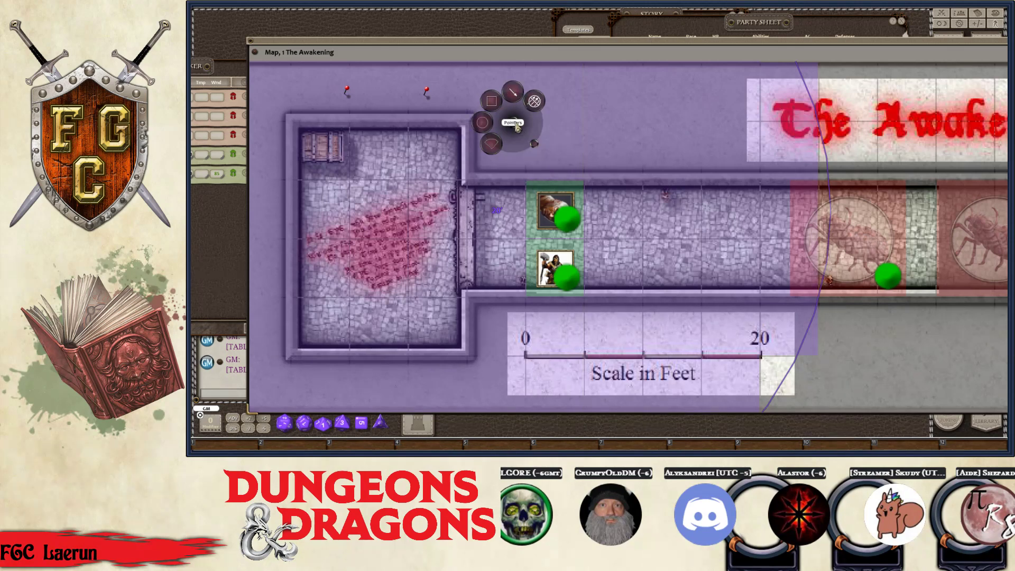
click(535, 103)
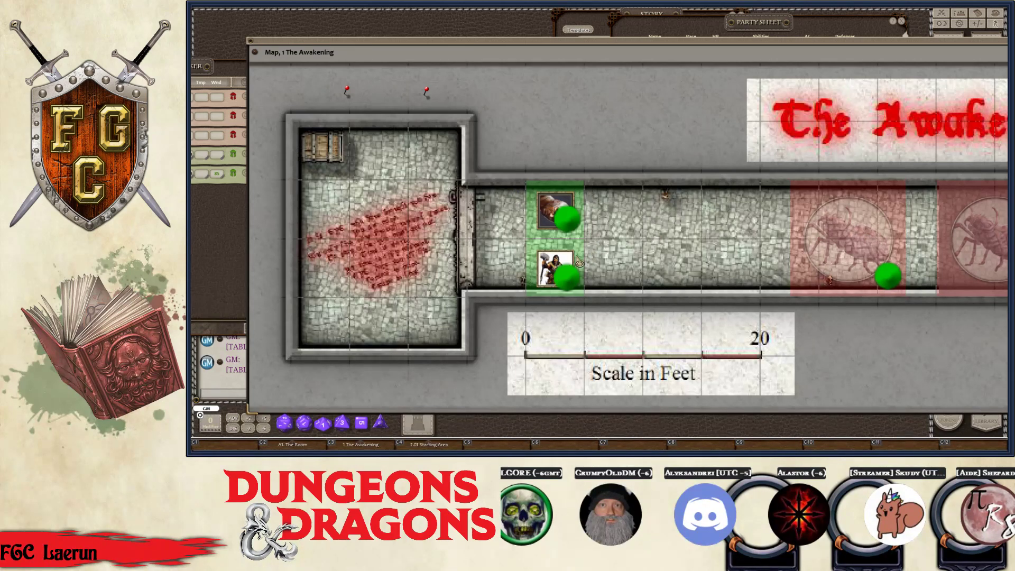
right_click(613, 148)
click(669, 112)
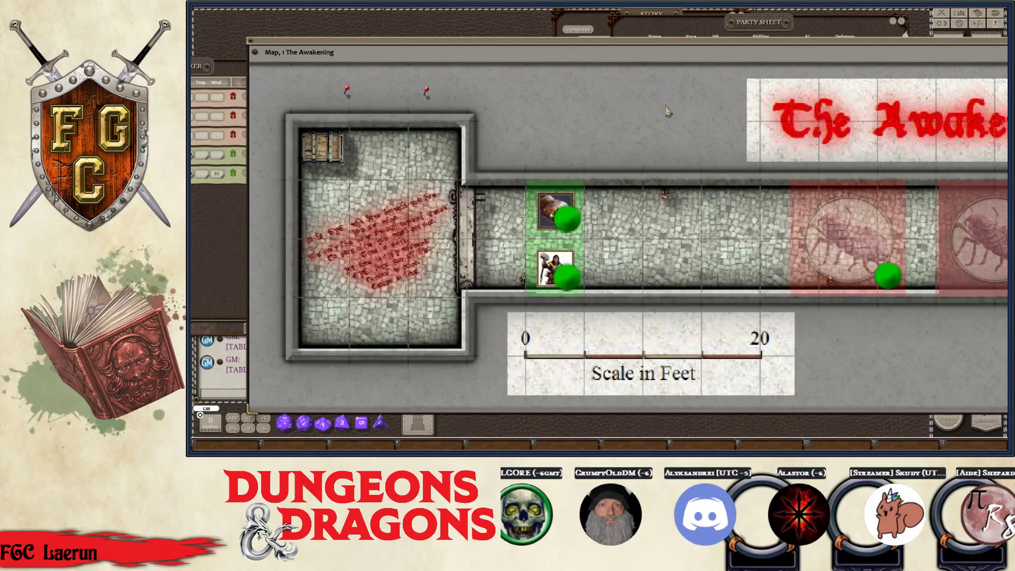
right_click(637, 142)
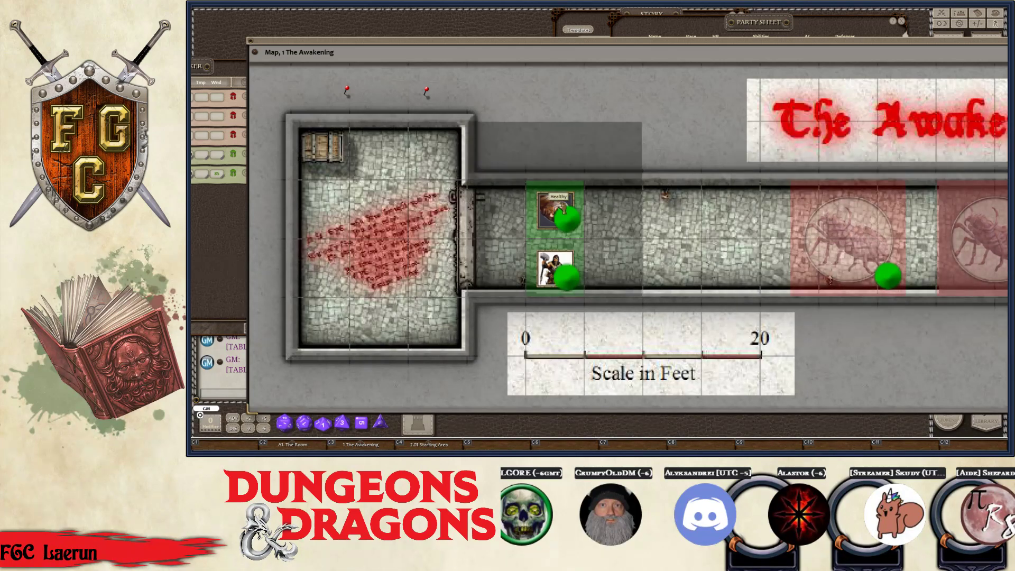
Bring the combat tracker in front of the map and position it with all its columns in view
click(207, 66)
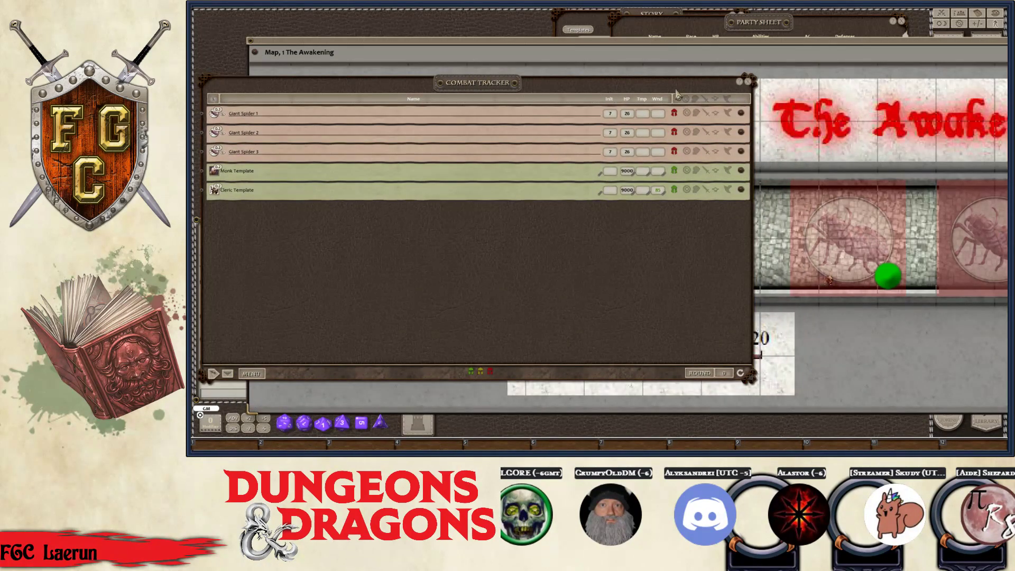
drag(695, 89, 656, 78)
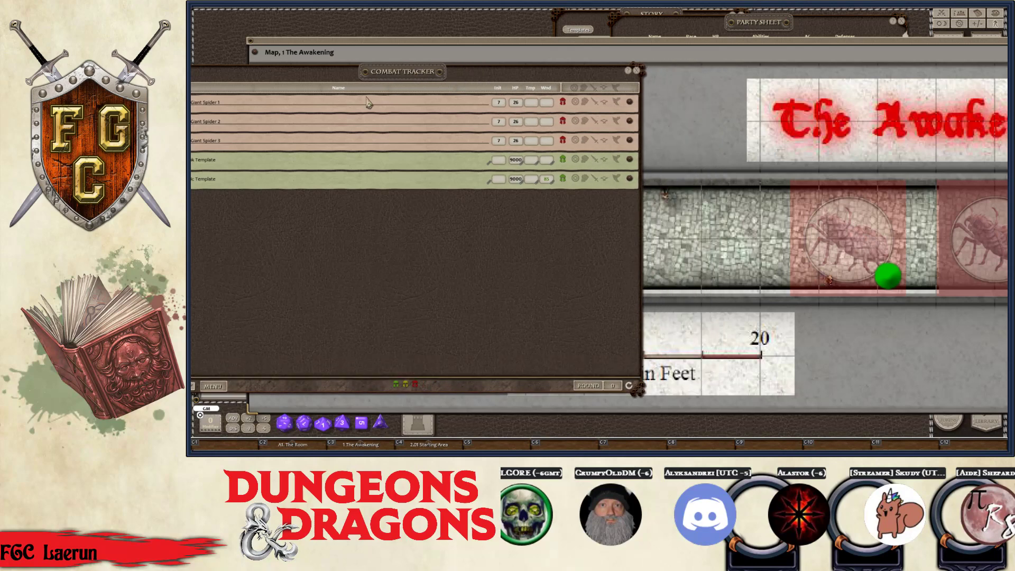
drag(362, 73, 443, 66)
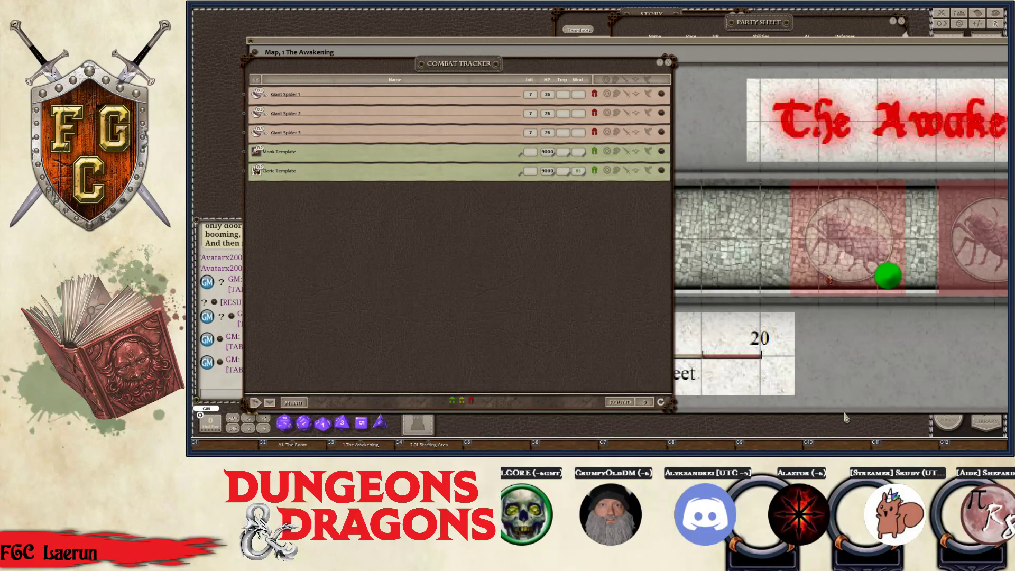